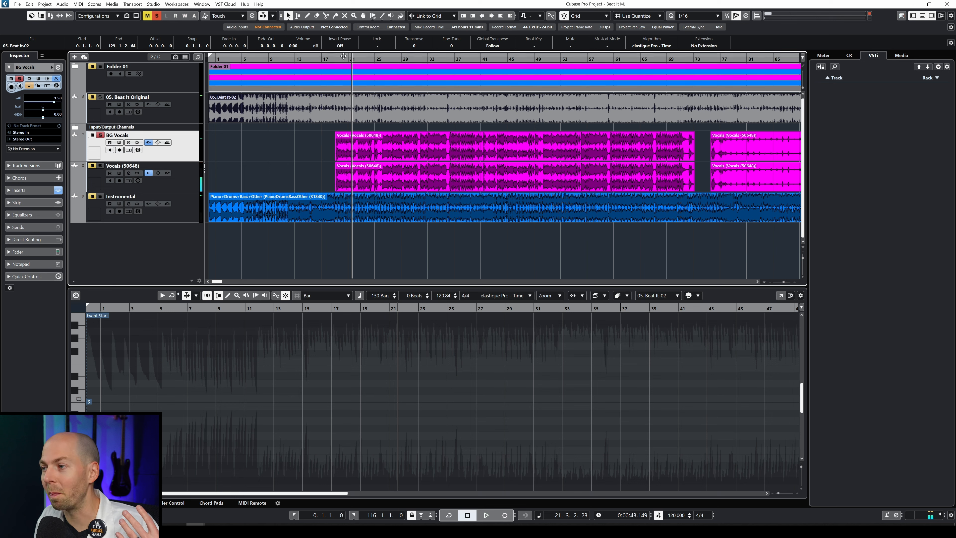
Play back the soloed BG Vocals track from where the vocals enter, near bar 19
left_click(333, 60)
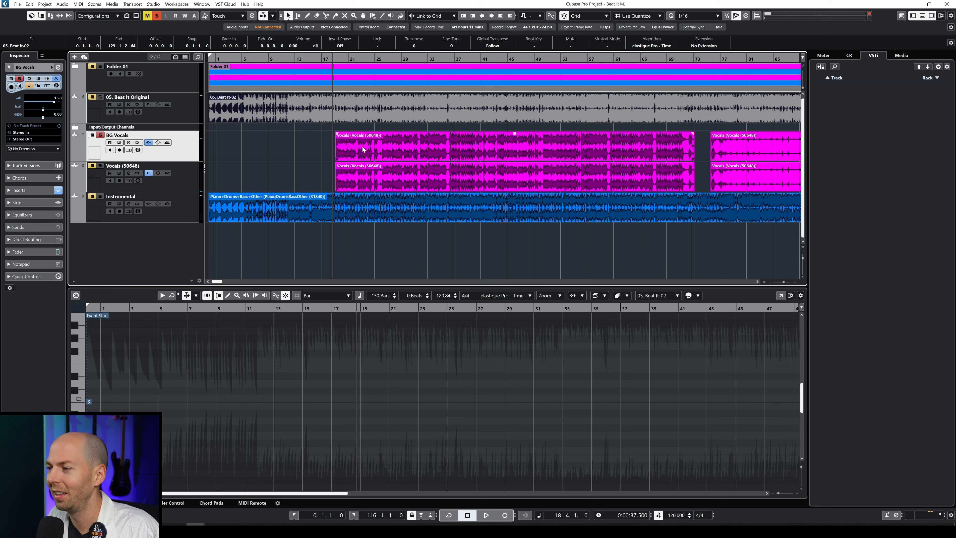
left_click(335, 57)
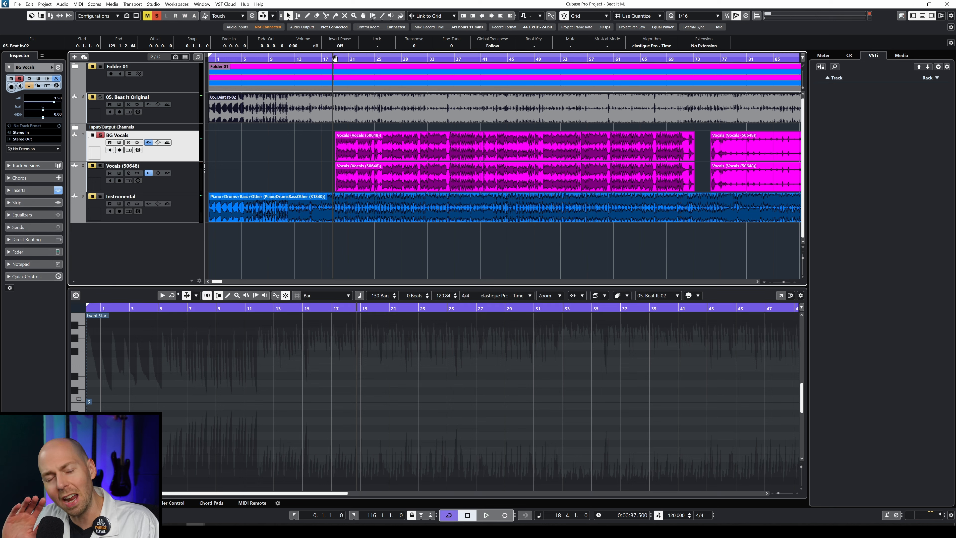
key("space")
left_click(373, 158)
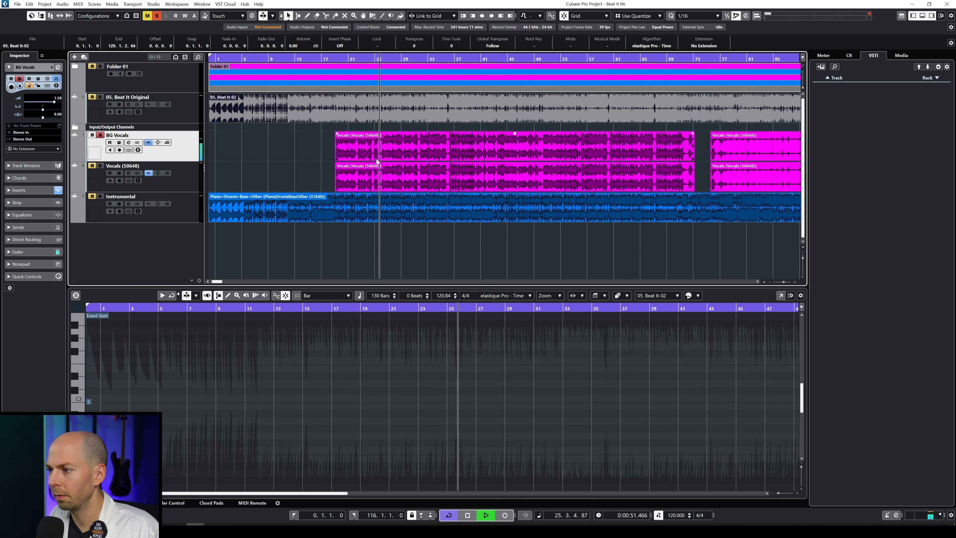
key("space")
Audition the soloed BG Vocals passage from around bar 25
key("h")
key("h")
key("h")
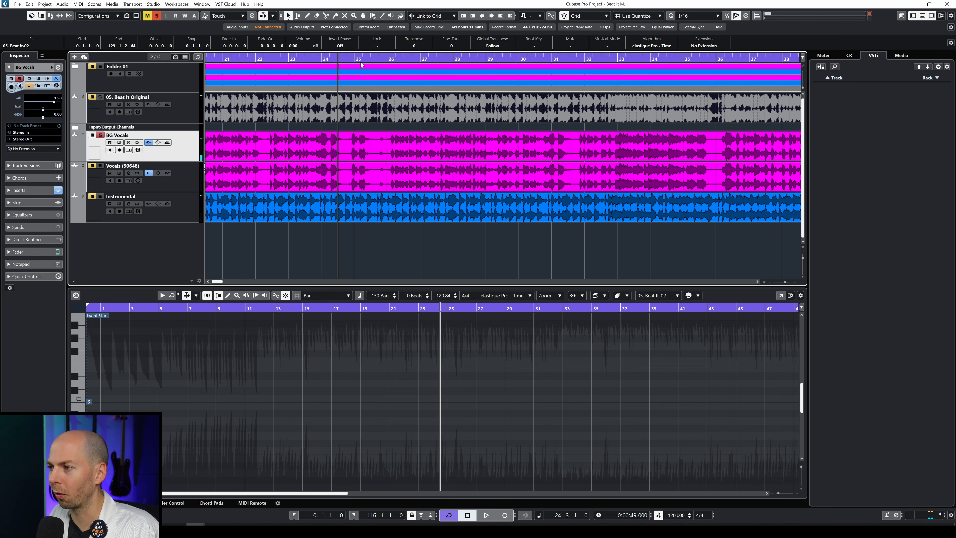
double_click(353, 57)
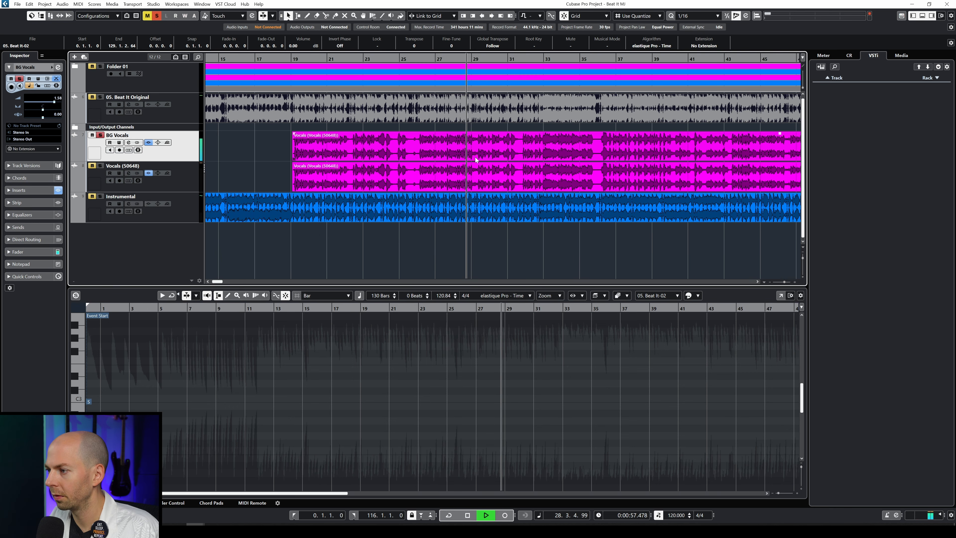
key("space")
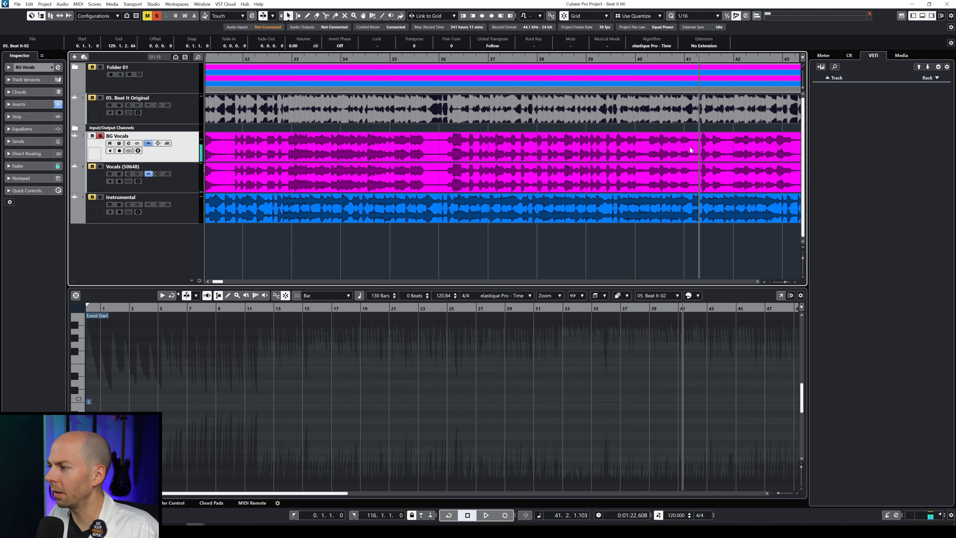
Replay the soloed BG Vocals phrase around bars 39 to 41
left_click(616, 59)
key("space")
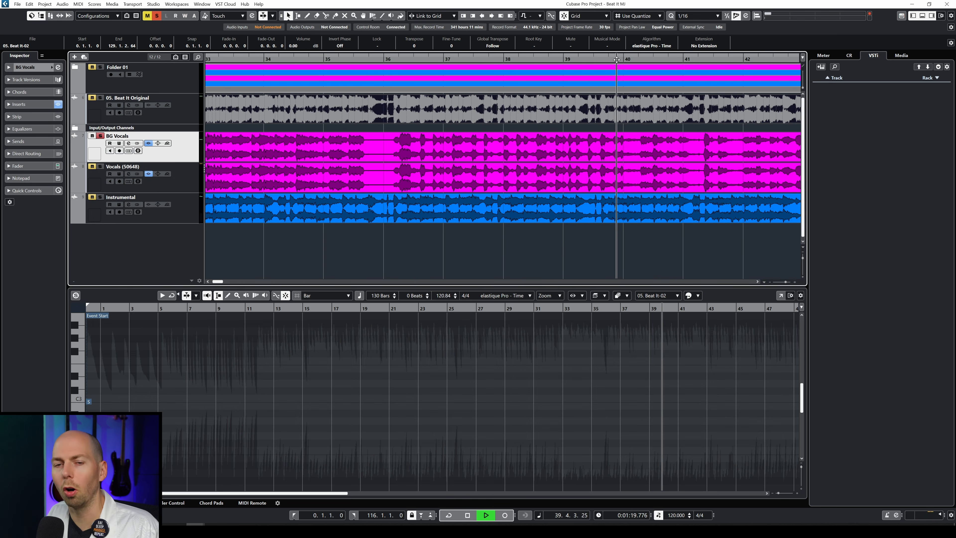
key("space")
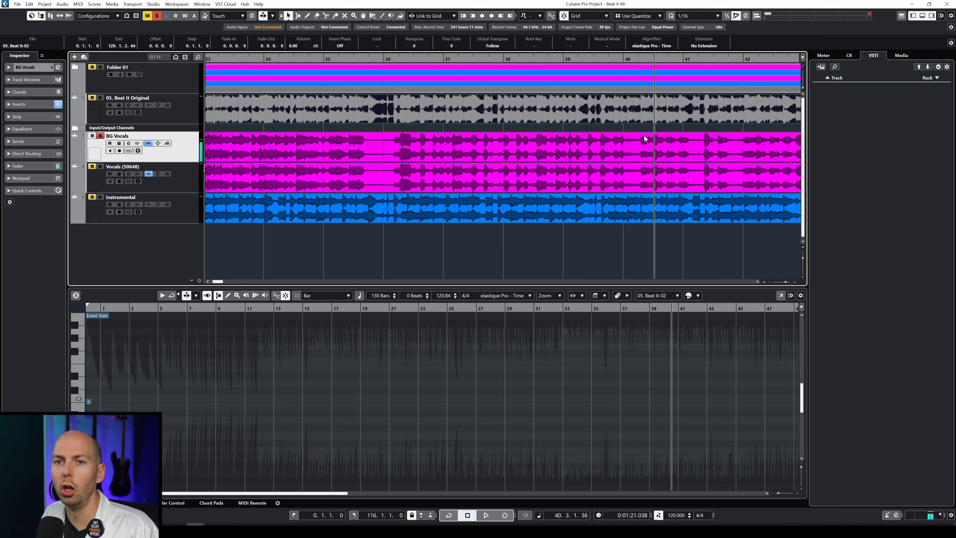
left_click(599, 62)
key("space")
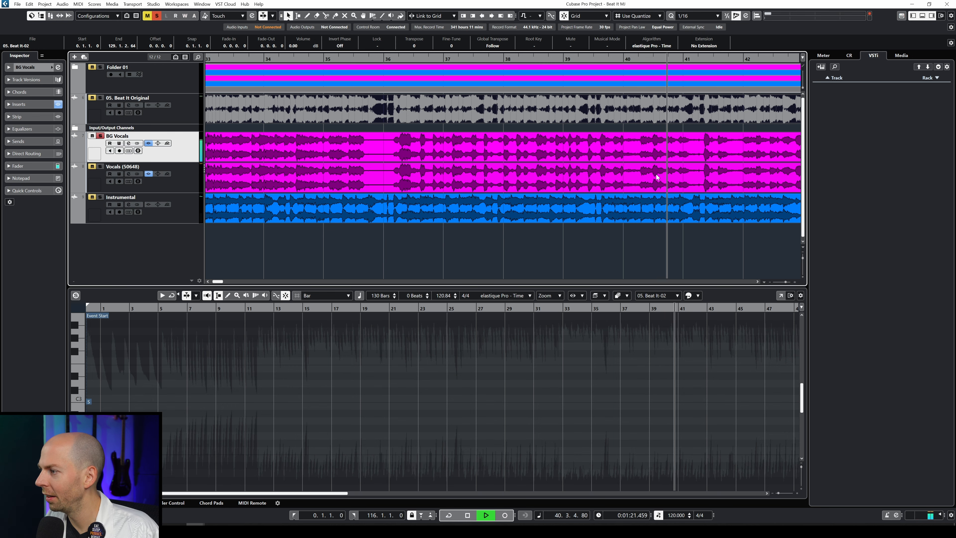
key("shift+f")
key("space")
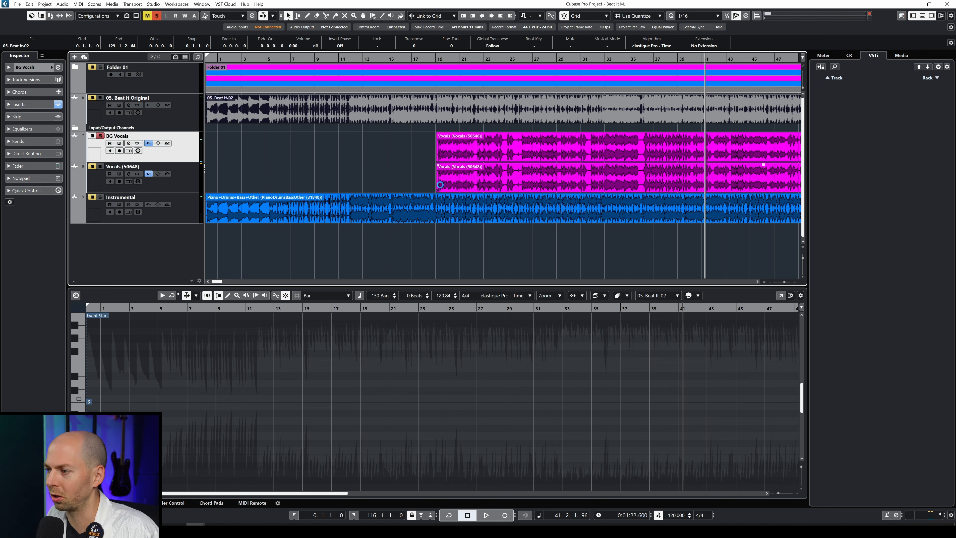
Turn off the BG Vocals solo and load Waves Tune Real-Time Stereo into an empty insert slot of the Vocals (50648) track
key("s")
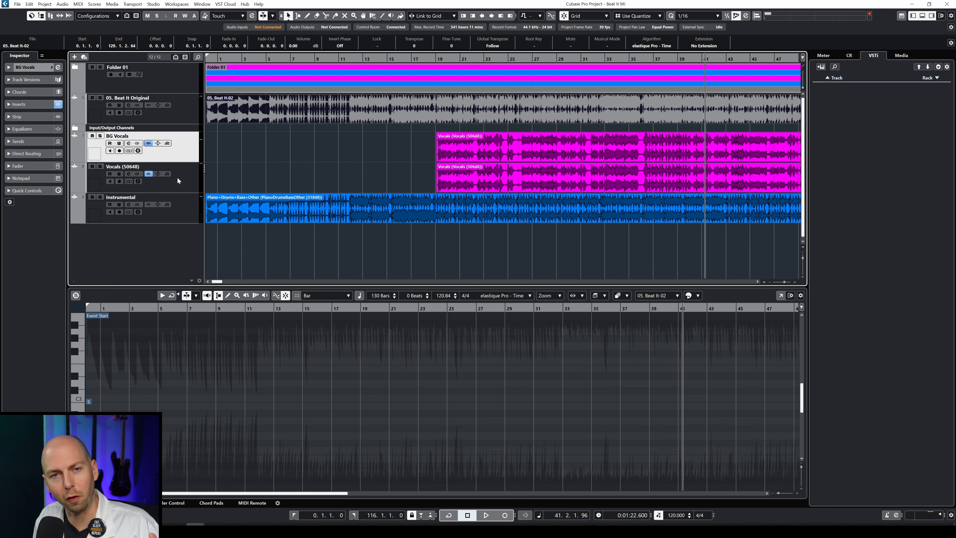
left_click(178, 178)
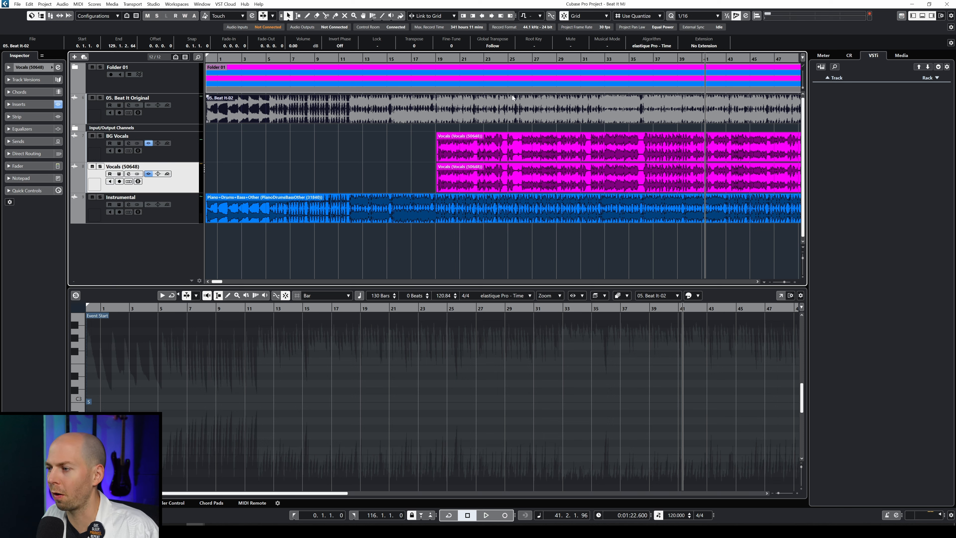
left_click(439, 58)
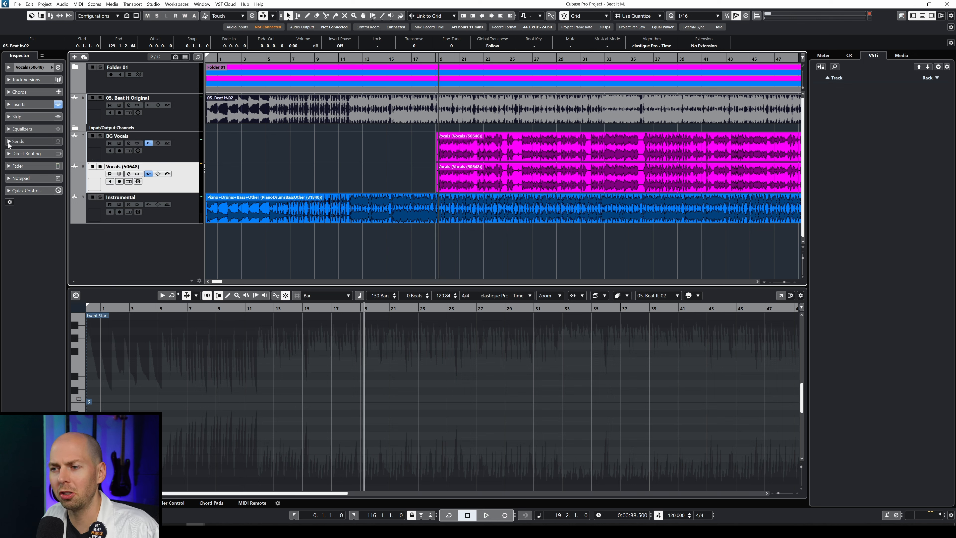
left_click(19, 106)
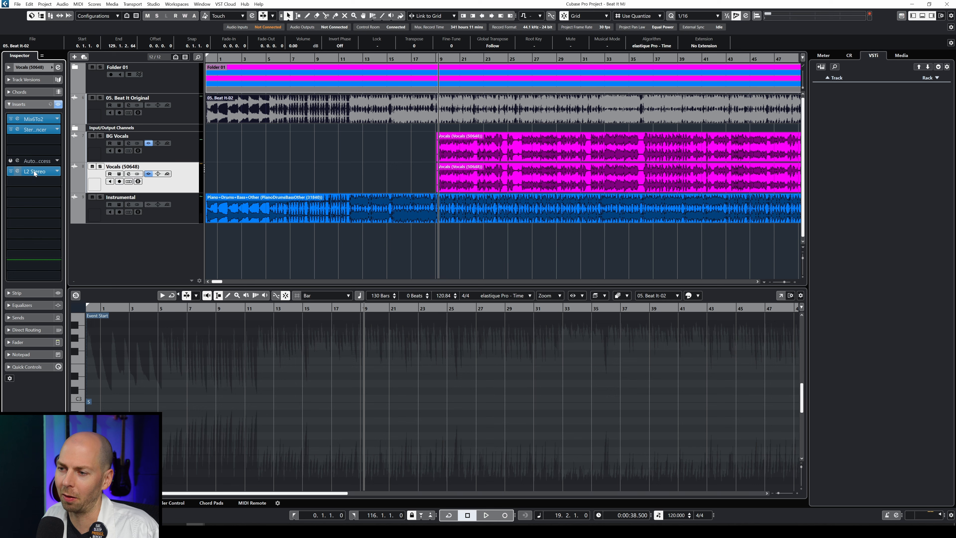
left_click(36, 152)
type("waves real")
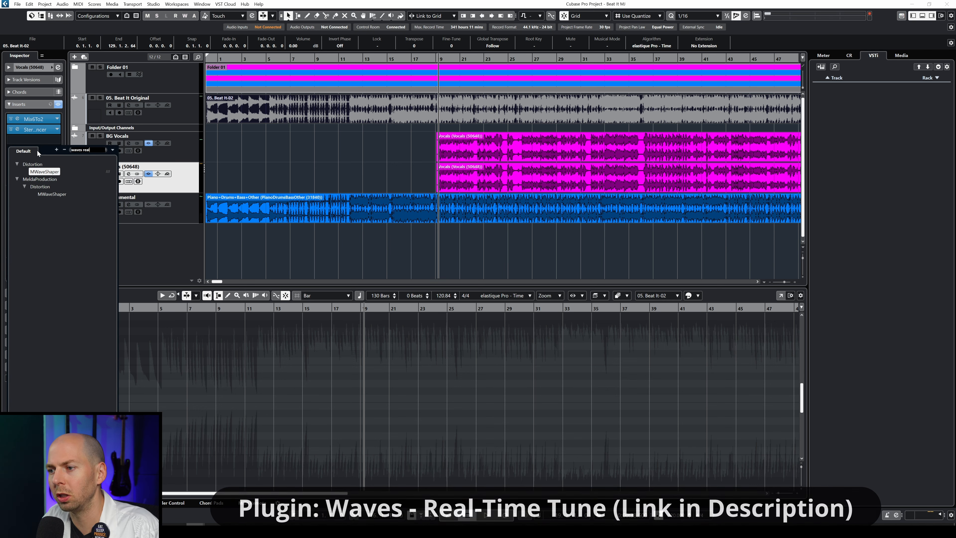
left_click(41, 187)
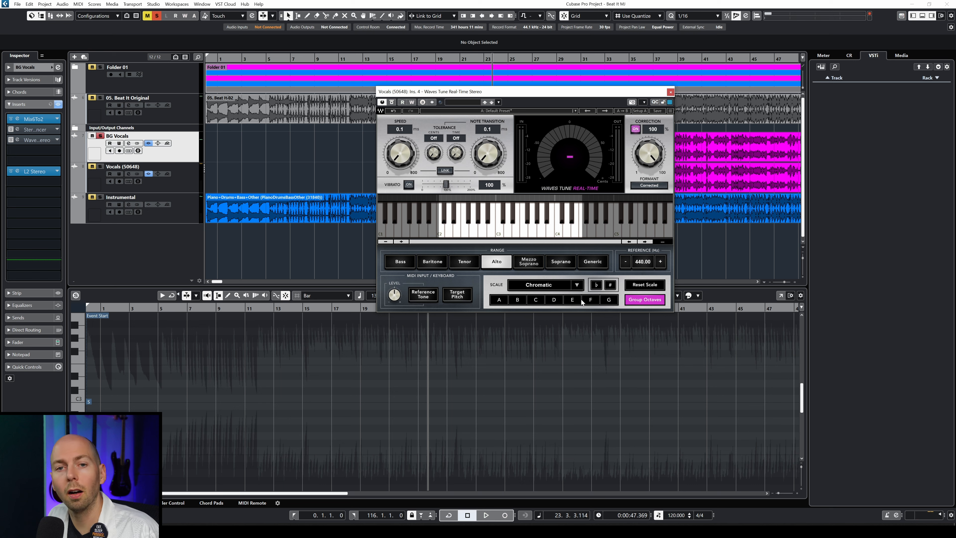
Set the Waves Tune Real-Time scale to D# Natural Minor
left_click(551, 300)
left_click(610, 286)
left_click(556, 288)
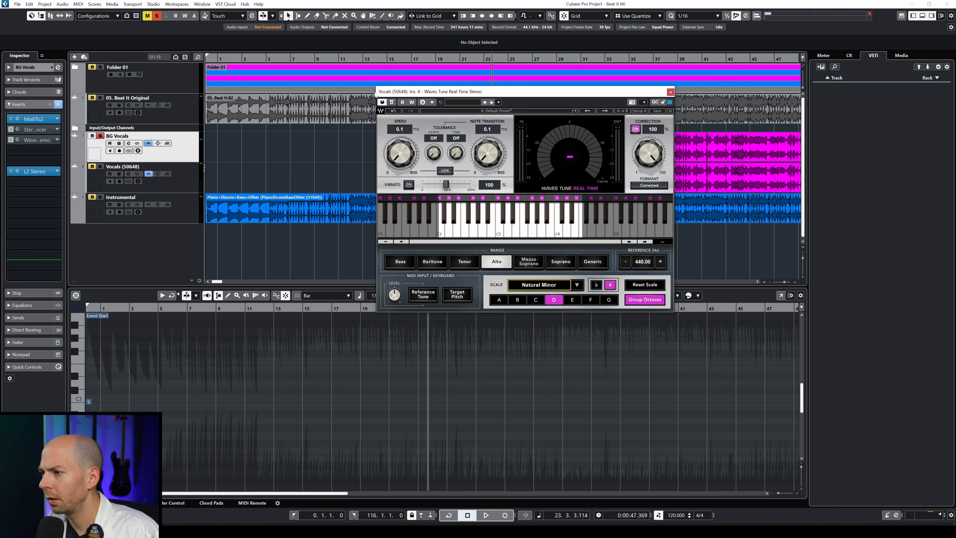
left_click(479, 151)
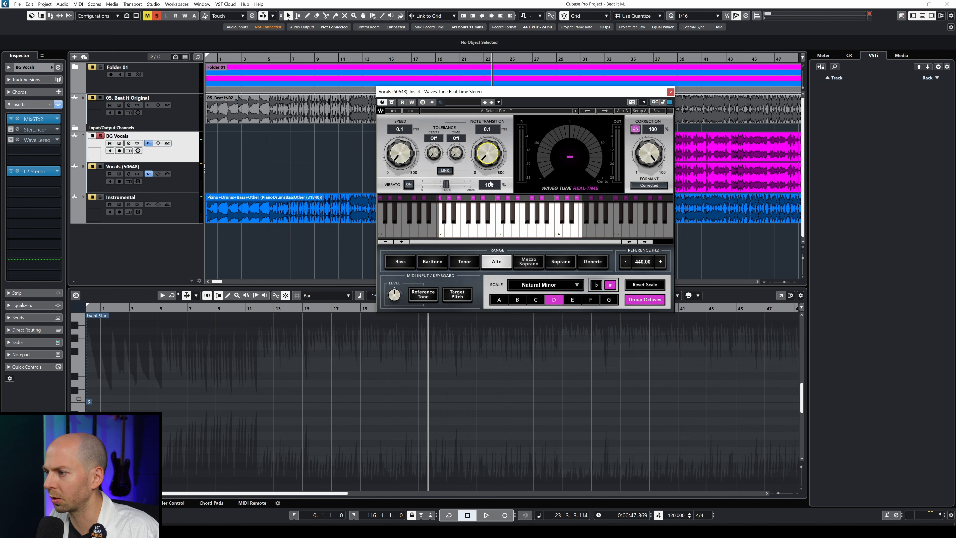
Uncover the arrangement by moving the plugin window and listen to the pitch-corrected vocals from just before bar 19
left_click_drag(461, 95, 195, 102)
key("space")
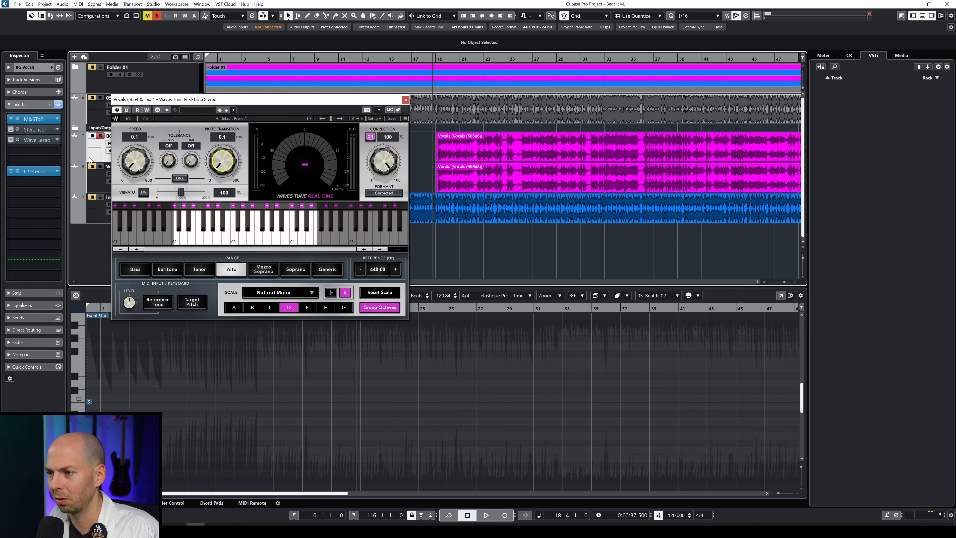
key("space")
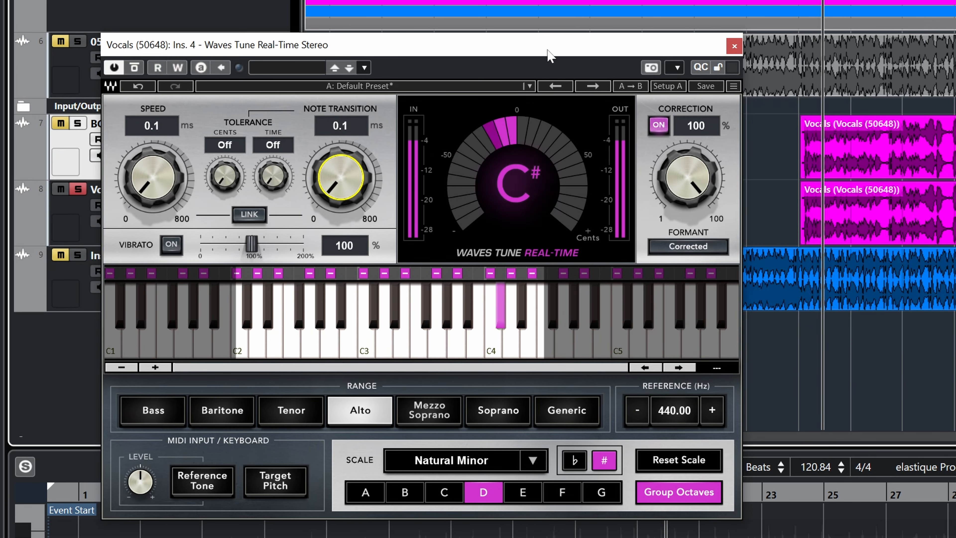
left_click_drag(547, 49, 602, 48)
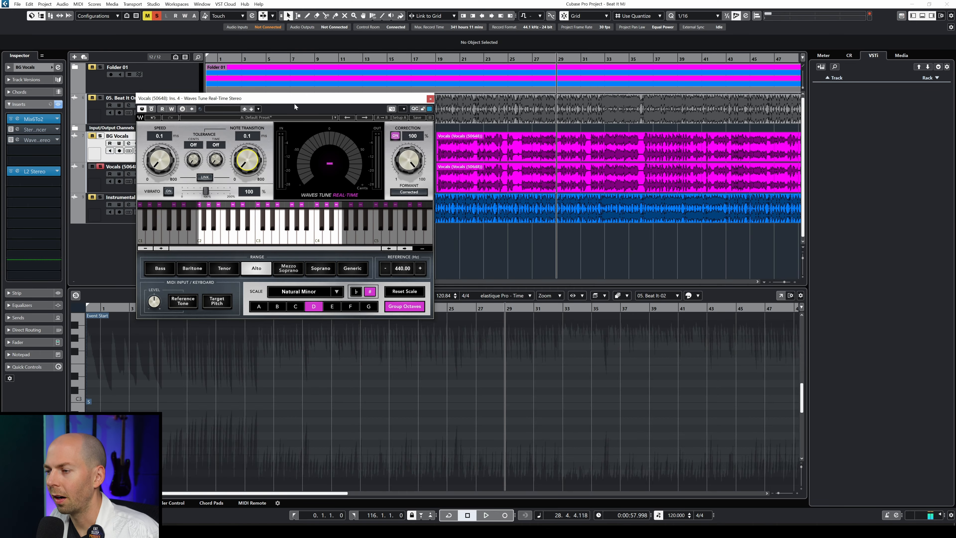
Toggle the tuner's bypass and compare the vocals against the instrumental, playing from around bar 19
left_click_drag(295, 104, 433, 245)
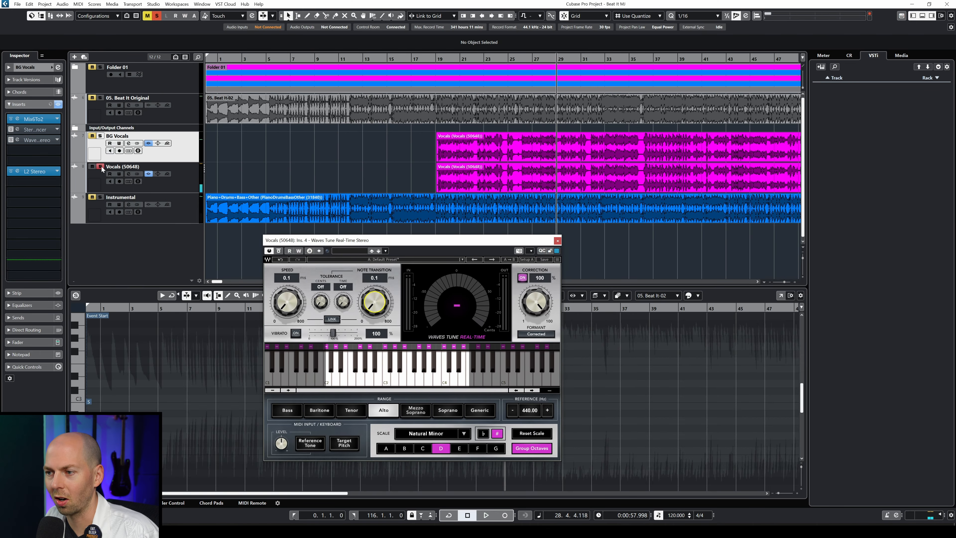
left_click(434, 57)
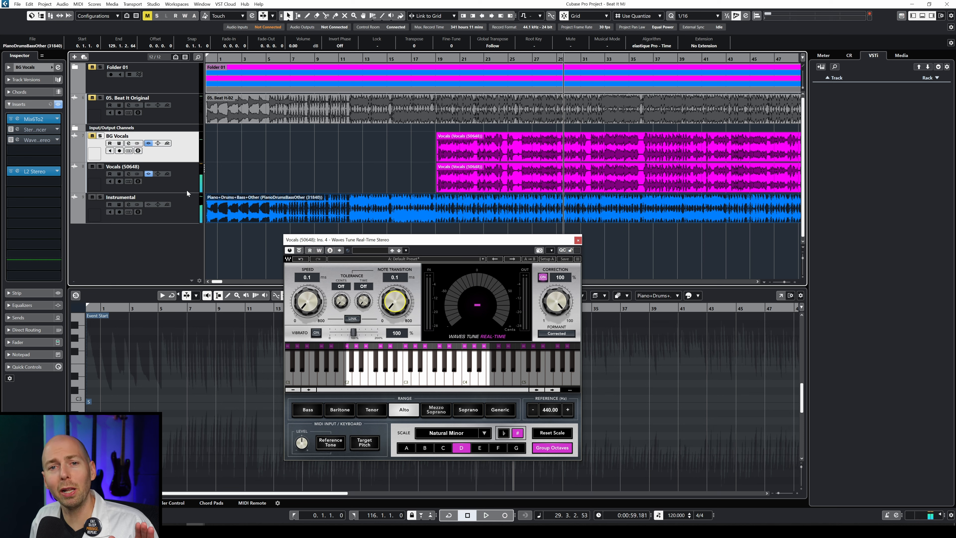
left_click(299, 250)
left_click(448, 58)
key("space")
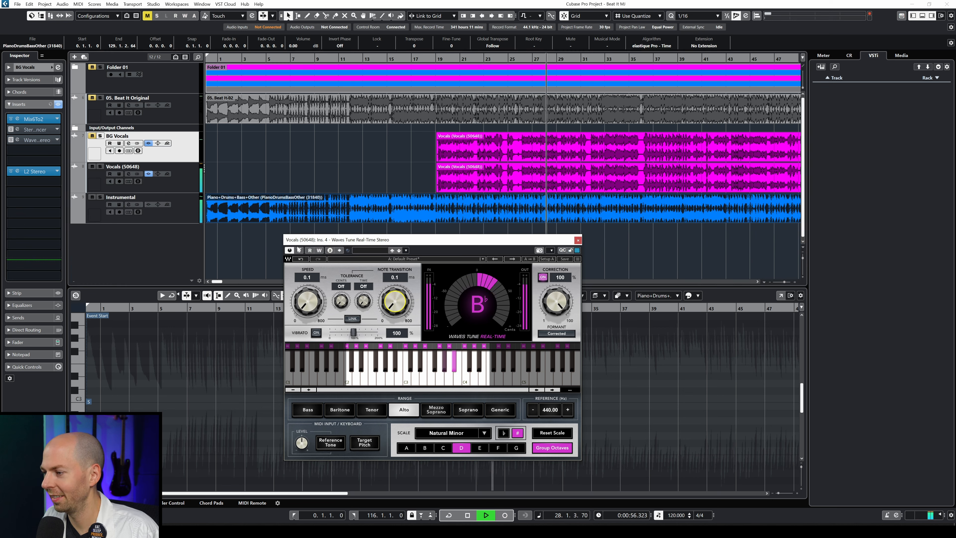
key("space")
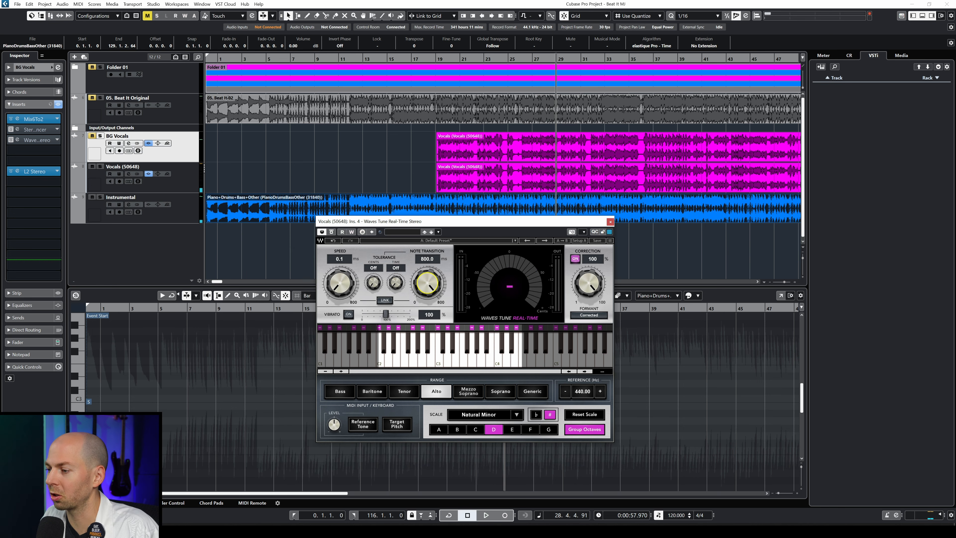
Set the tuner's Speed to 32.6 ms and Note Transition to 47.4 ms
left_click_drag(427, 283, 427, 297)
left_click(435, 59)
left_click_drag(359, 288, 358, 281)
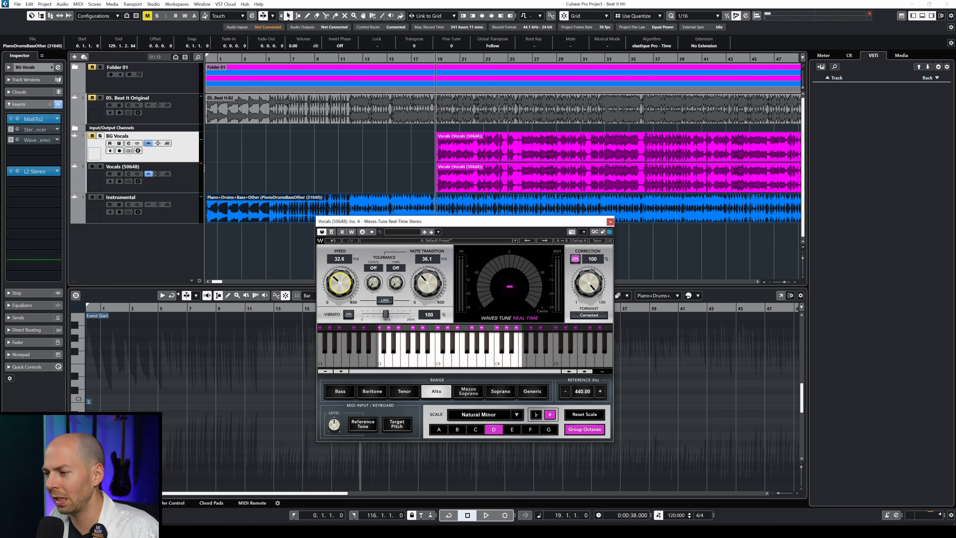
left_click_drag(415, 289, 415, 285)
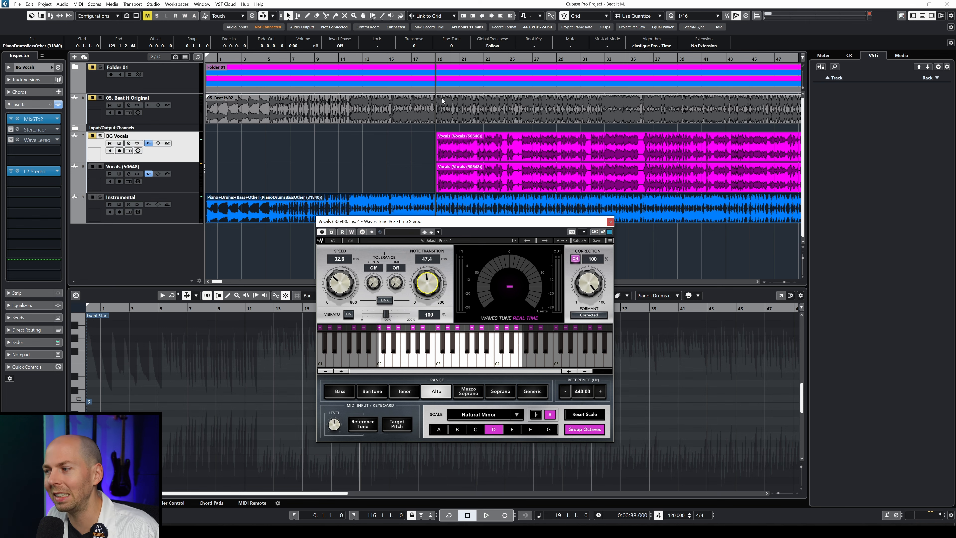
Play the vocals from bar 19 and refine the tuner to a Speed of 17.8 ms and Note Transition of 66.7 ms
double_click(437, 60)
left_click_drag(427, 283, 427, 275)
left_click_drag(386, 190, 386, 186)
left_click_drag(211, 204, 211, 210)
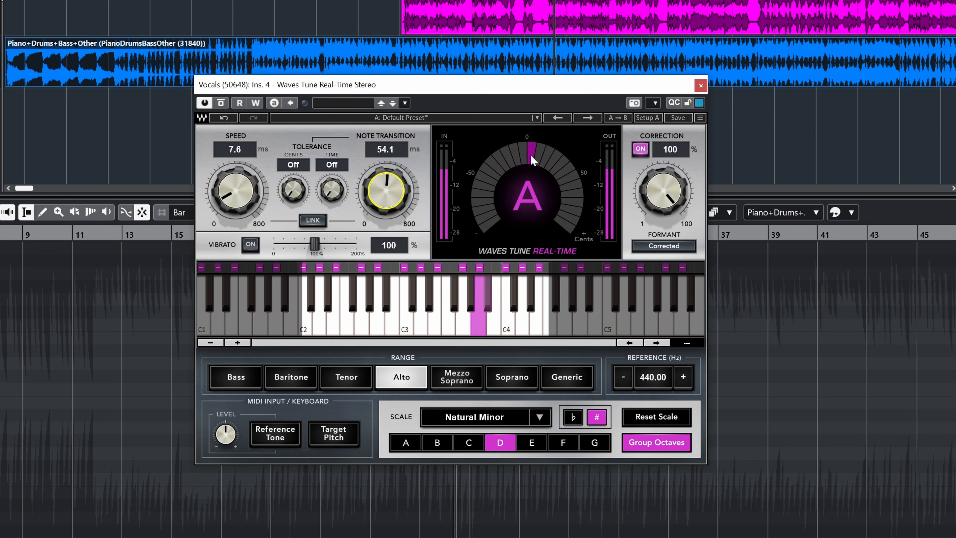
left_click_drag(387, 192, 387, 187)
left_click_drag(219, 201, 219, 196)
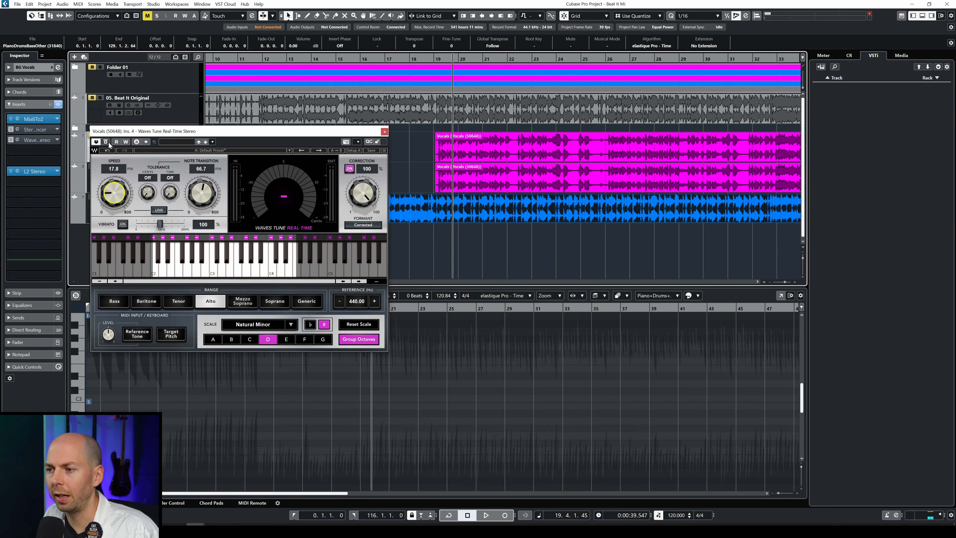
Set the locator range from bar 19 to bar 20 and play the tuned vocals from bar 19
left_click_drag(124, 131, 120, 117)
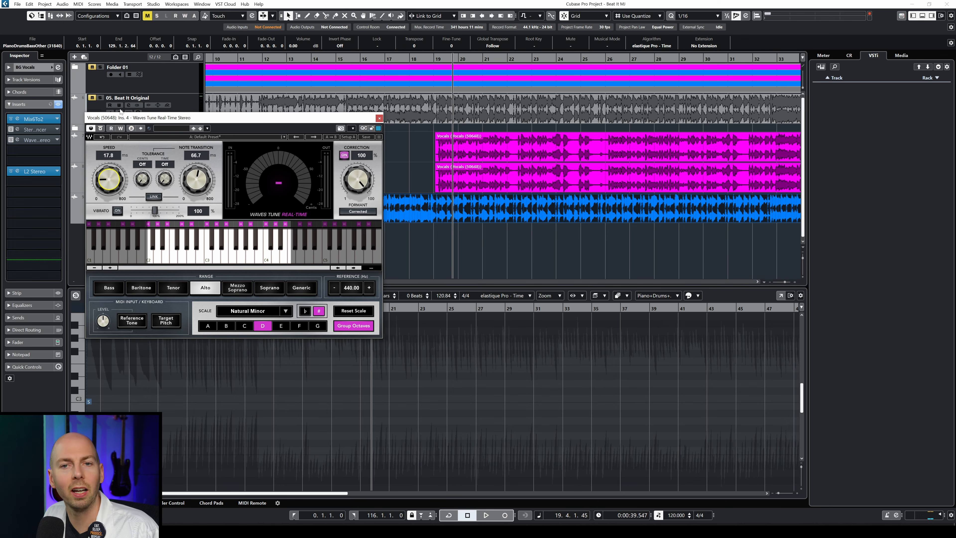
mouse_move(433, 63)
left_mouse_down()
mouse_move(443, 93)
mouse_move(418, 65)
mouse_move(427, 67)
left_mouse_up()
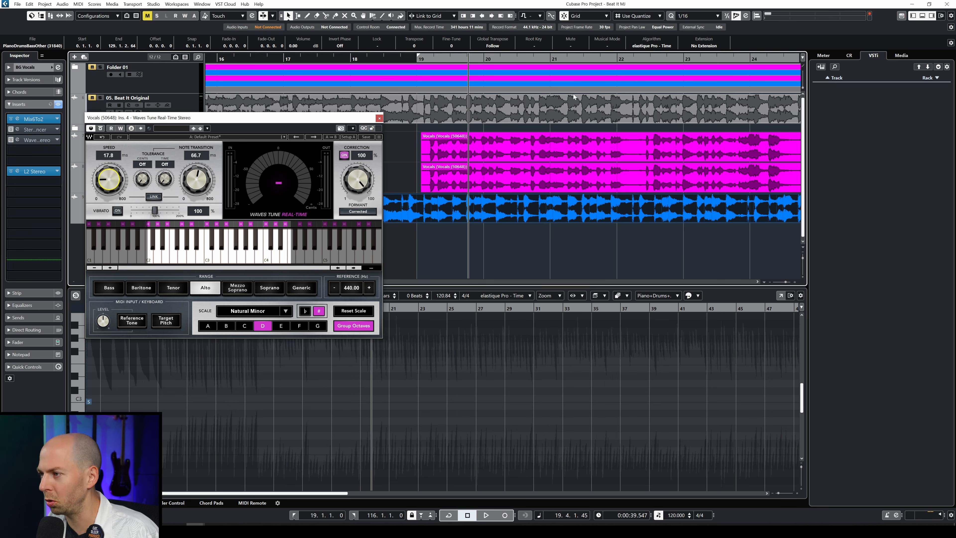
left_click(549, 61, "alt")
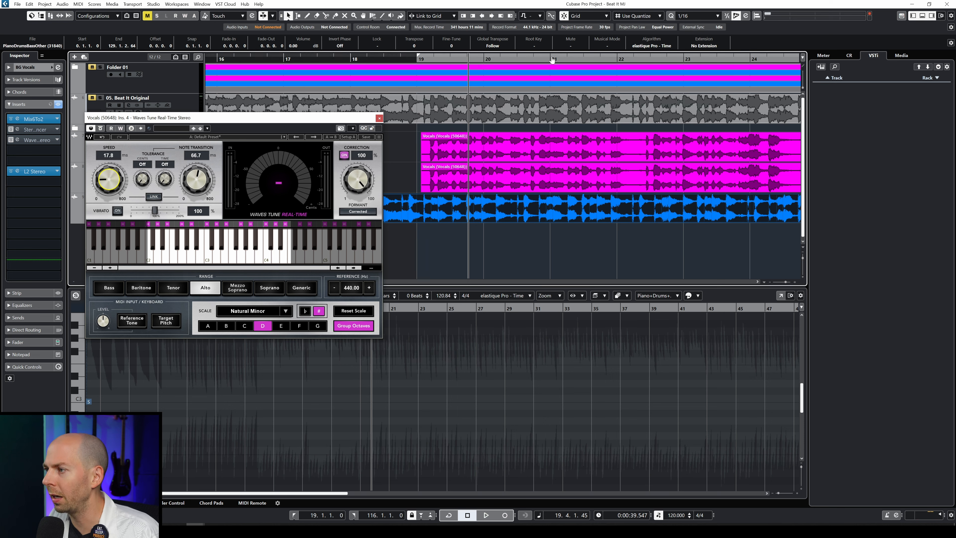
left_click(415, 61)
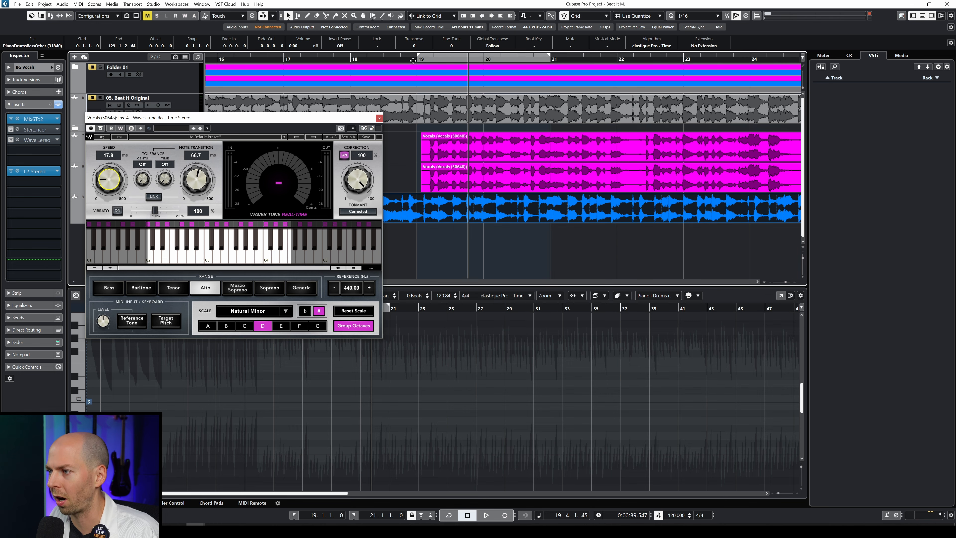
left_click(485, 61, "alt")
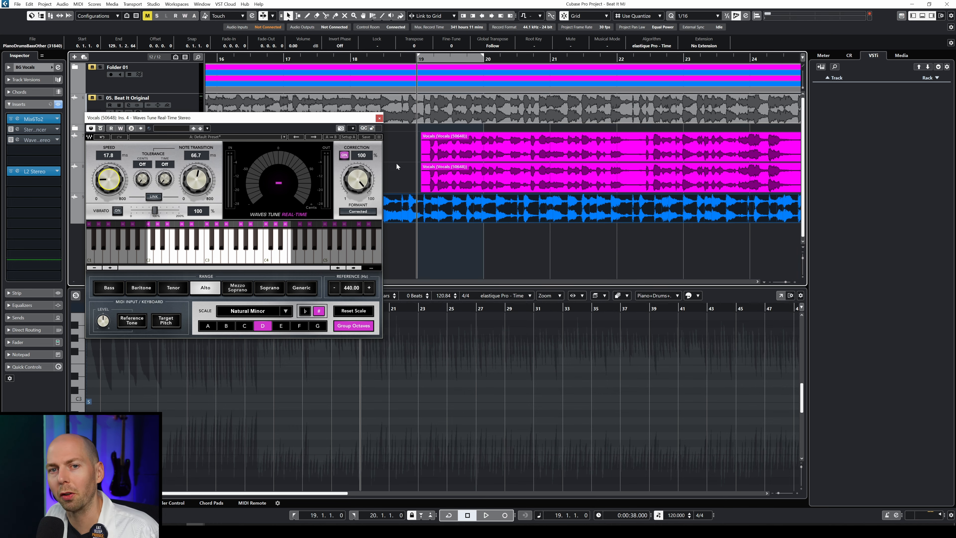
key("space")
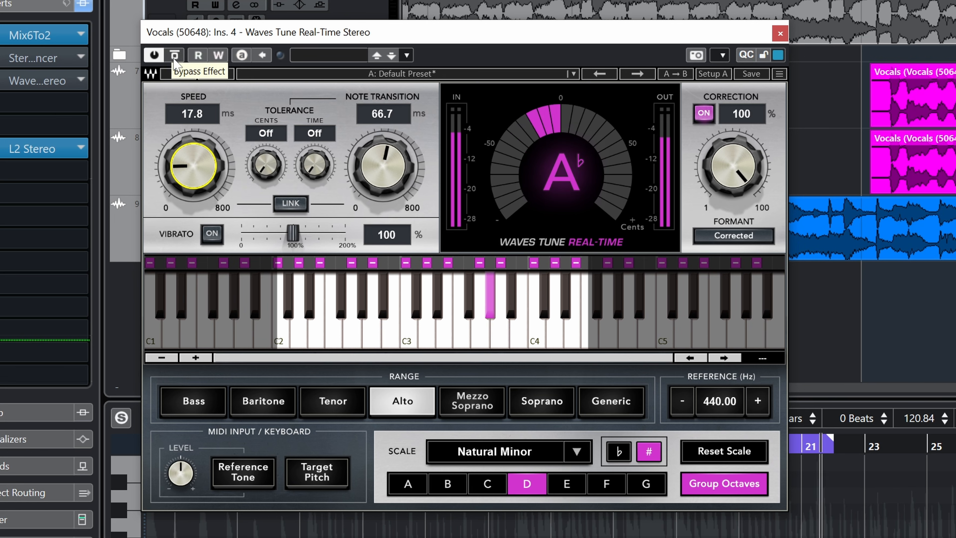
Toggle the tuner's bypass to compare the unprocessed vocals with the pitch-corrected ones
left_click(174, 55)
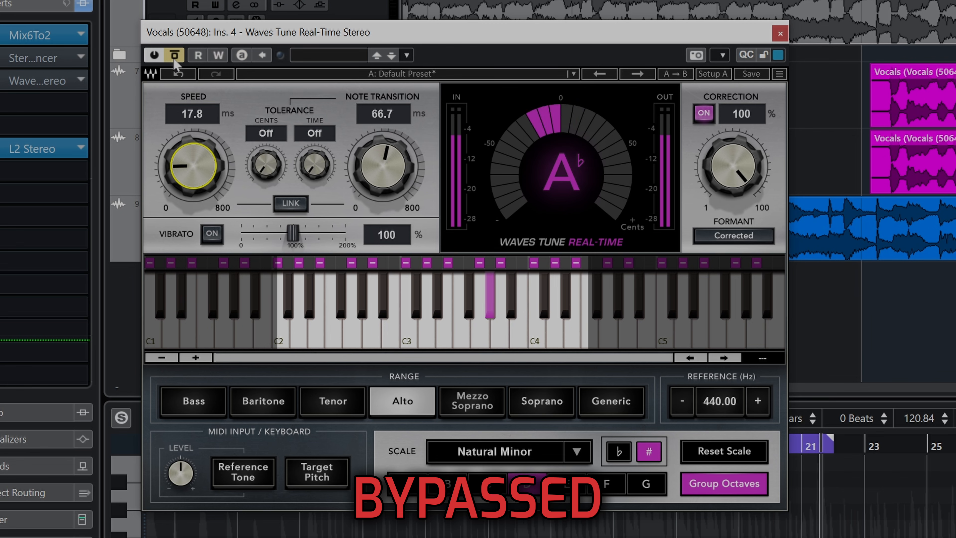
left_click(174, 56)
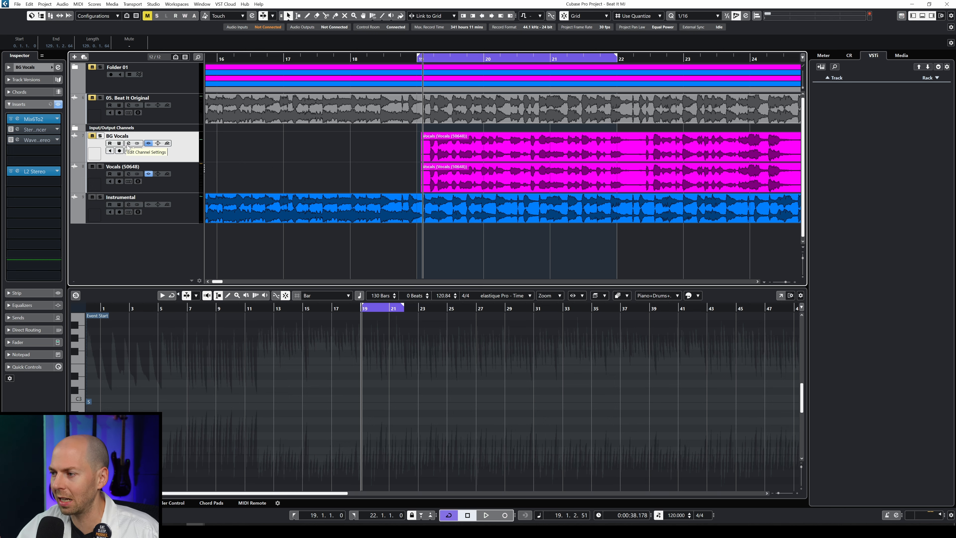
Open the Vocals (50648) track's event in the sample editor and turn on VariAudio editing
left_click(463, 175)
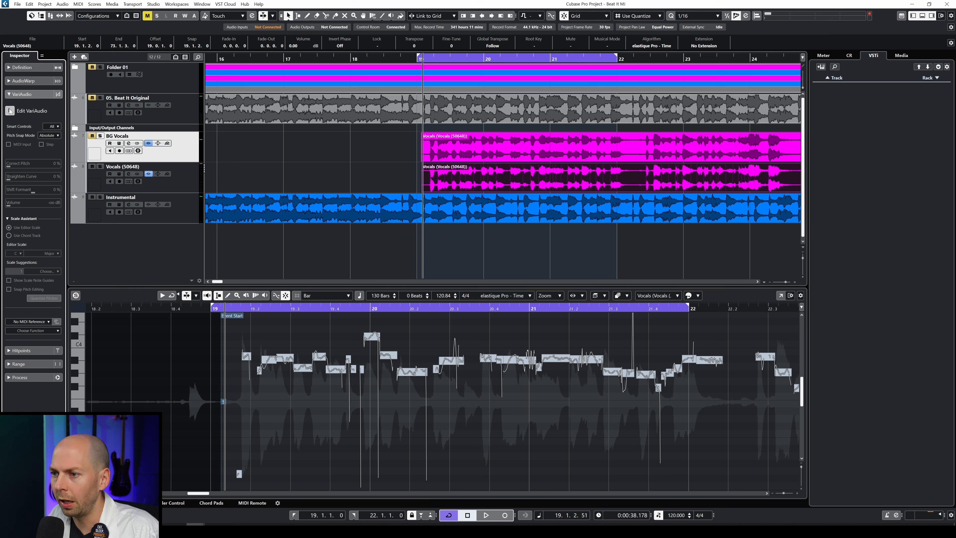
left_click(10, 110)
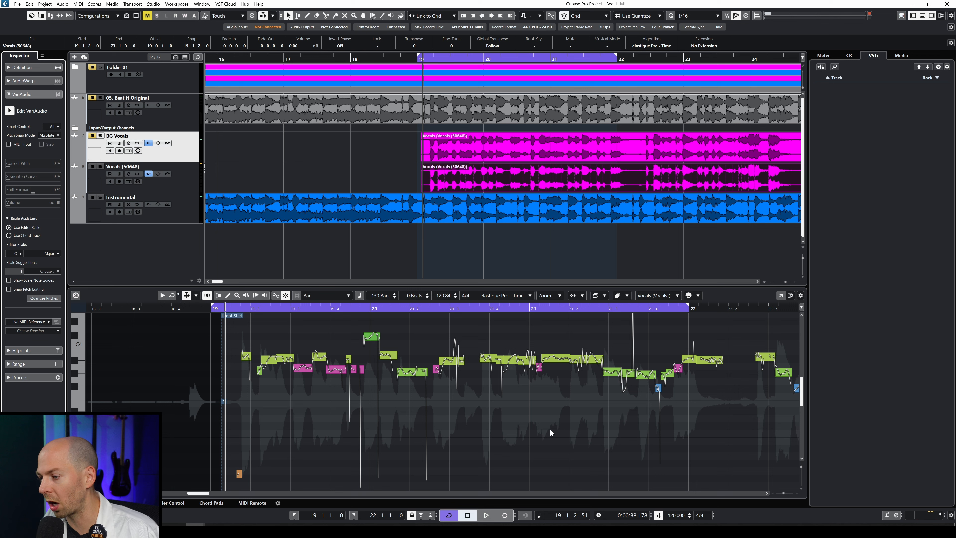
left_click(372, 337)
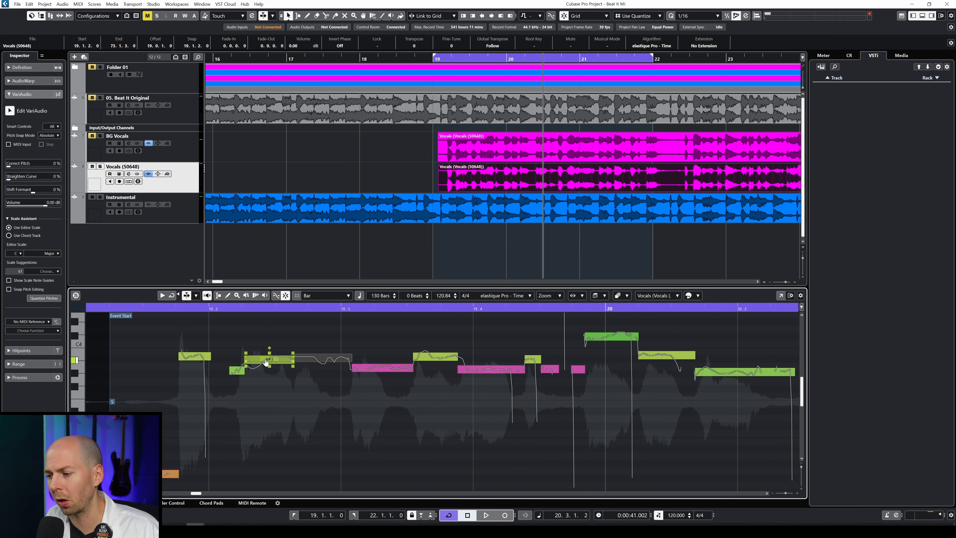
Split the vocal notes just after beats 19.2 and 19.3 and lower the second part of the latter to G#3
left_click(262, 364, "alt")
left_click(276, 358)
left_click(368, 372)
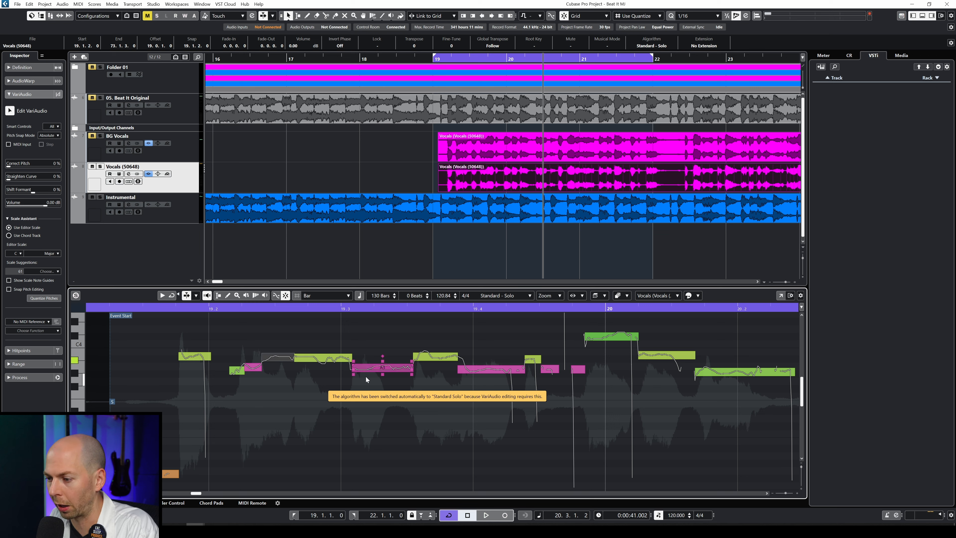
left_click(369, 369)
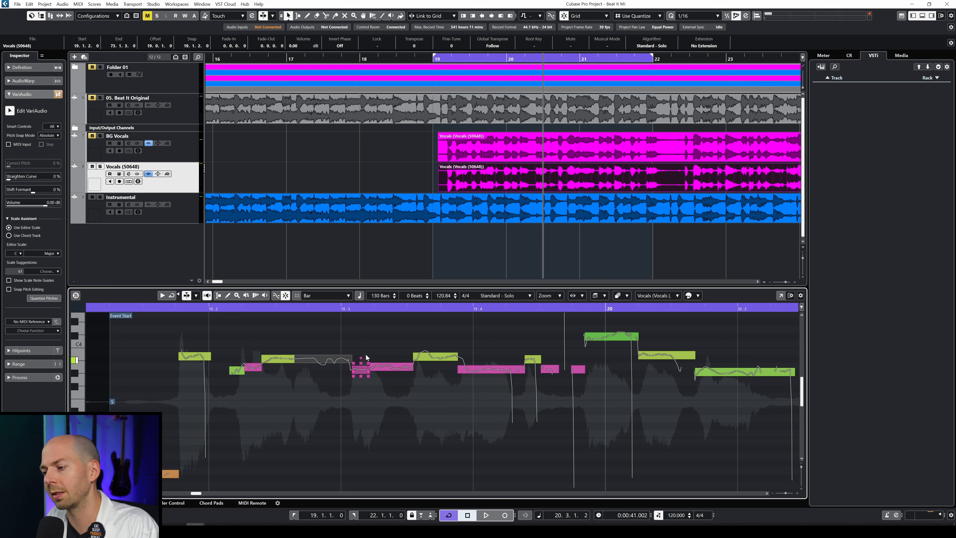
left_click(437, 356)
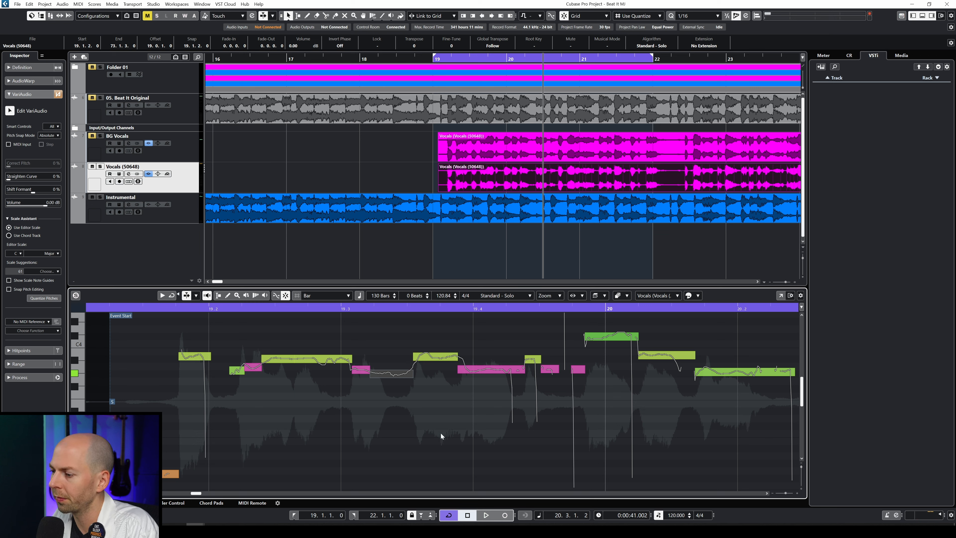
Divide the long A3 note around beat 19.4 into three segments, separating its beginning and its tail
left_click(481, 372)
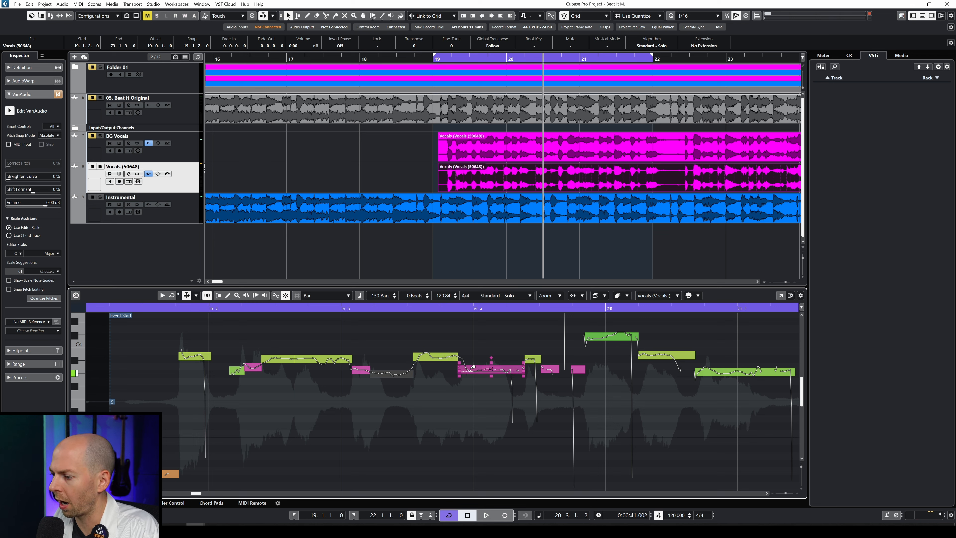
left_click(473, 371, "alt")
left_click(489, 370)
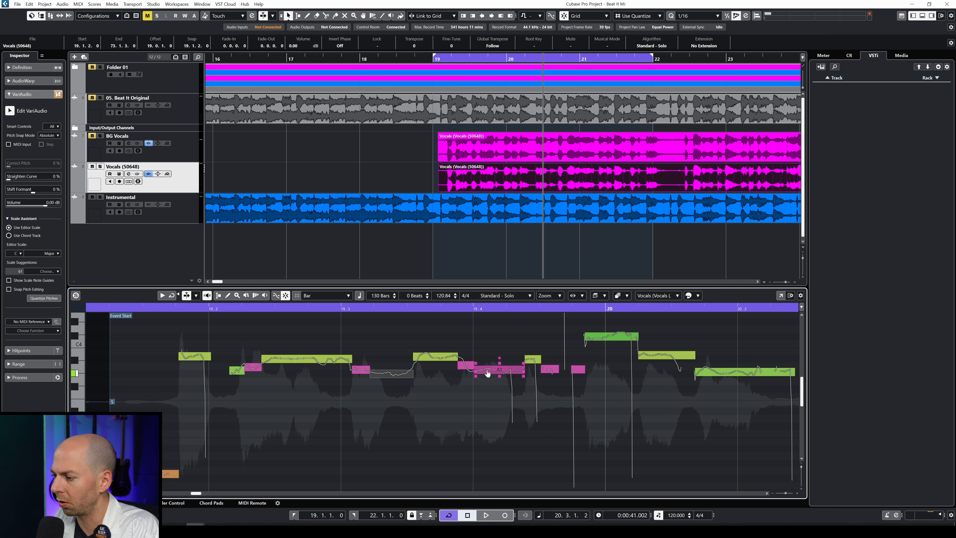
left_click(509, 371, "alt")
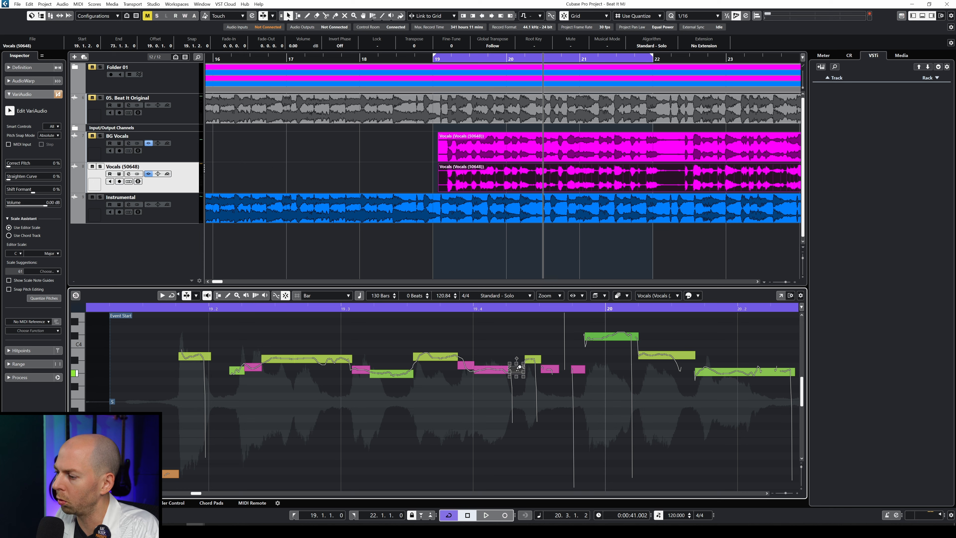
Play the edited vocals from just after bar 19 to check the split notes
left_click(356, 366)
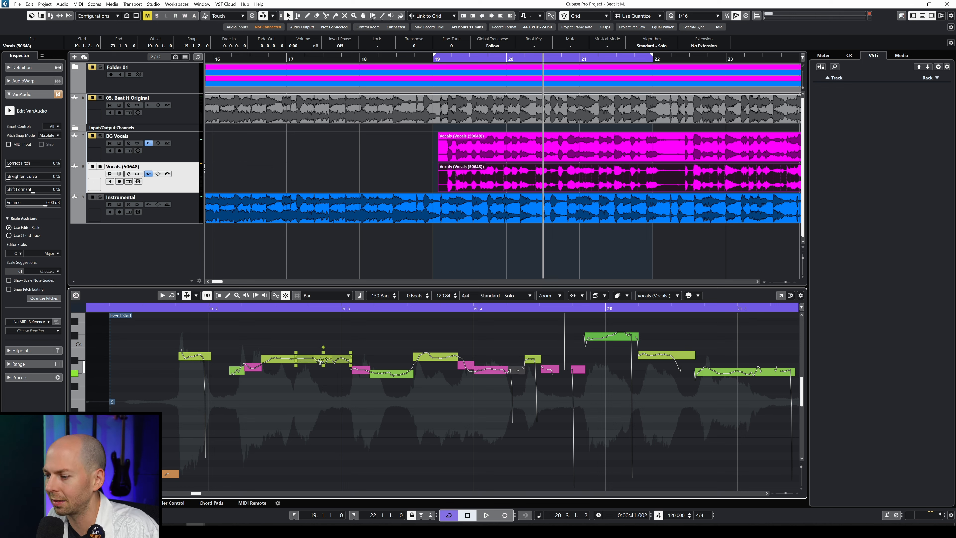
left_click(169, 308)
key("space")
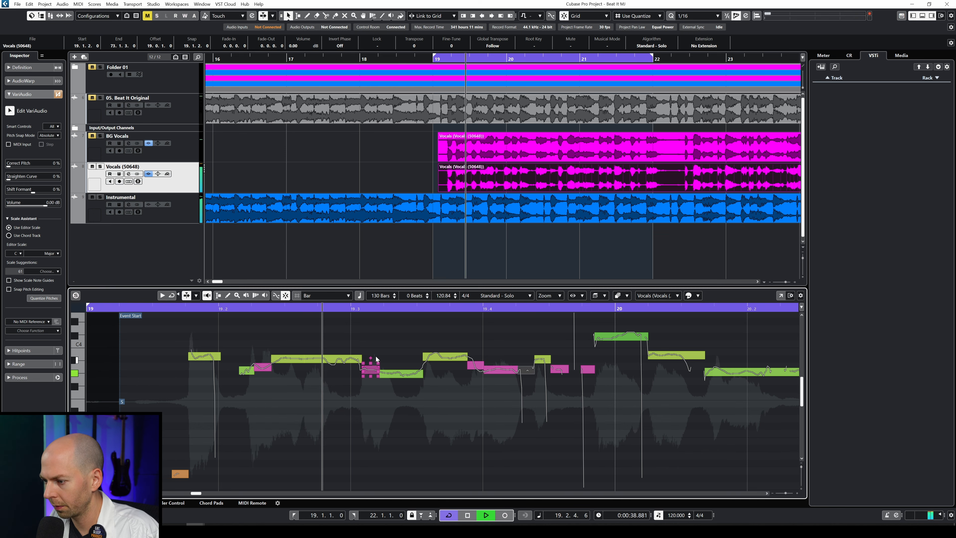
key("space")
Lower the short note after beat 19.3 to G#3 and straighten the following note's pitch curve by 10%
left_click(382, 367)
left_click(369, 369)
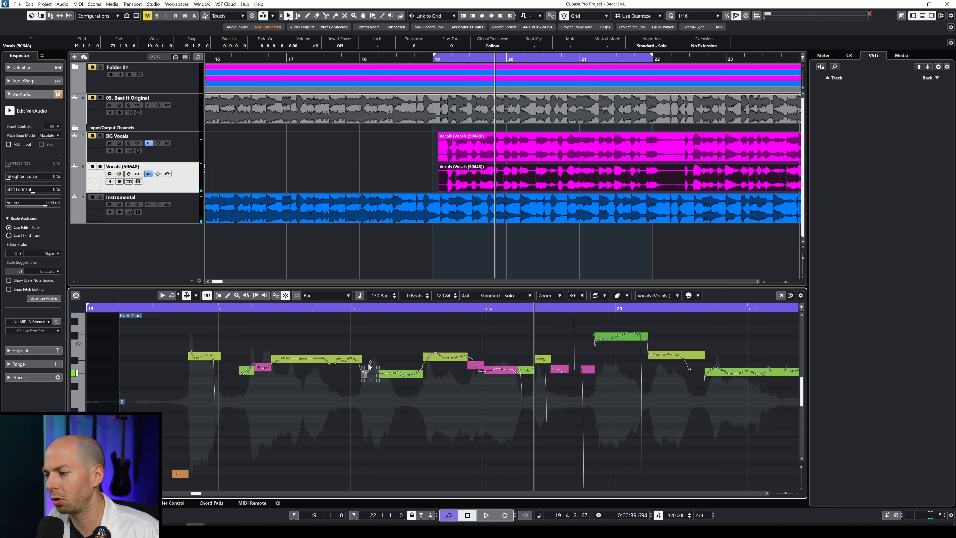
left_click(418, 374)
left_click_drag(422, 371, 402, 374)
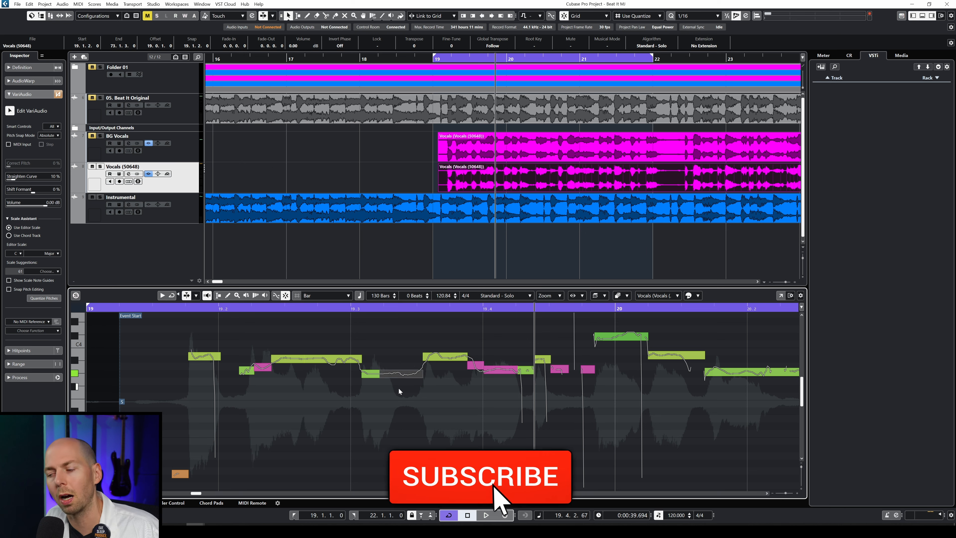
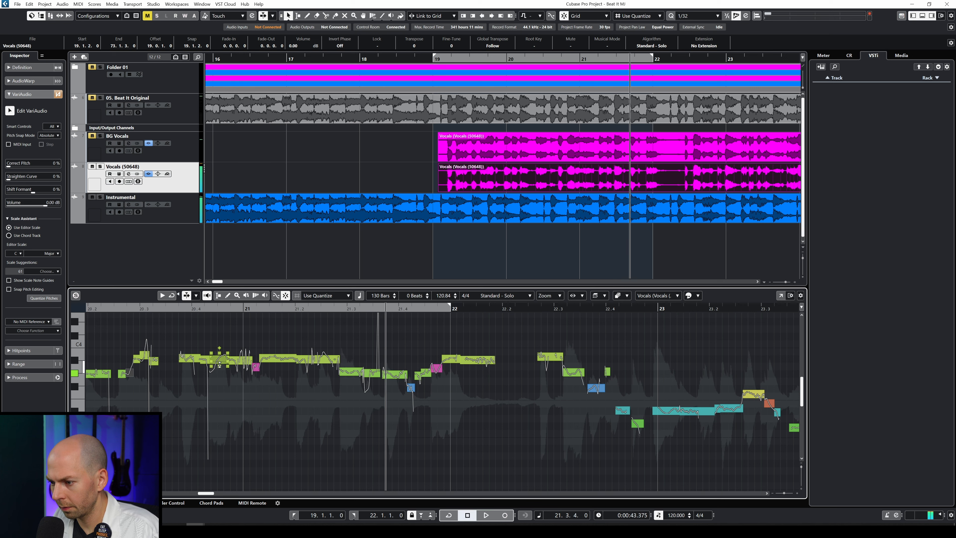
Undo the last edits to the vocal notes between beat 20.4 and bar 21
key("ctrl+z")
key("ctrl+z")
key("ctrl+z")
key("ctrl+z")
key("ctrl+z")
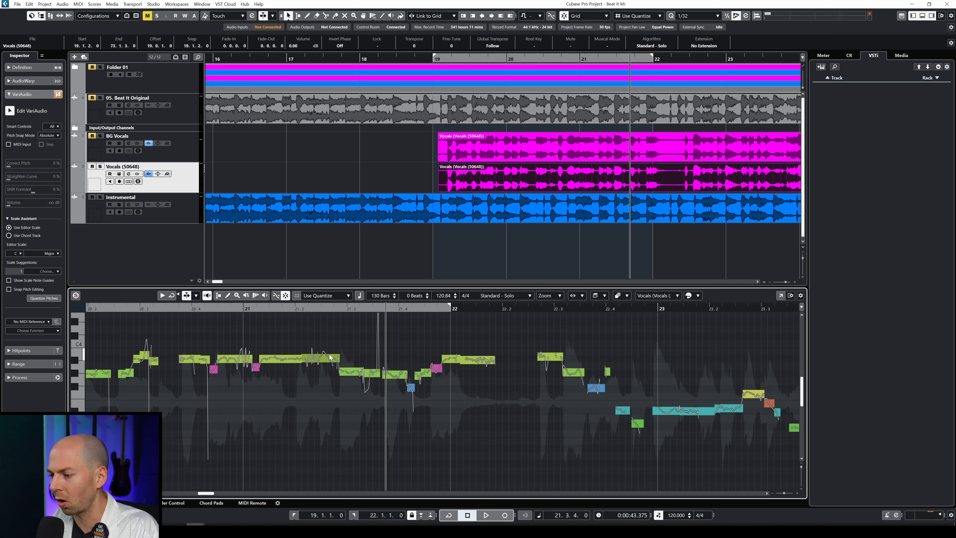
Play the vocals from about beat 21.2 and quantize the pitch of the successive notes after beat 21.3
left_click(311, 317)
key("space")
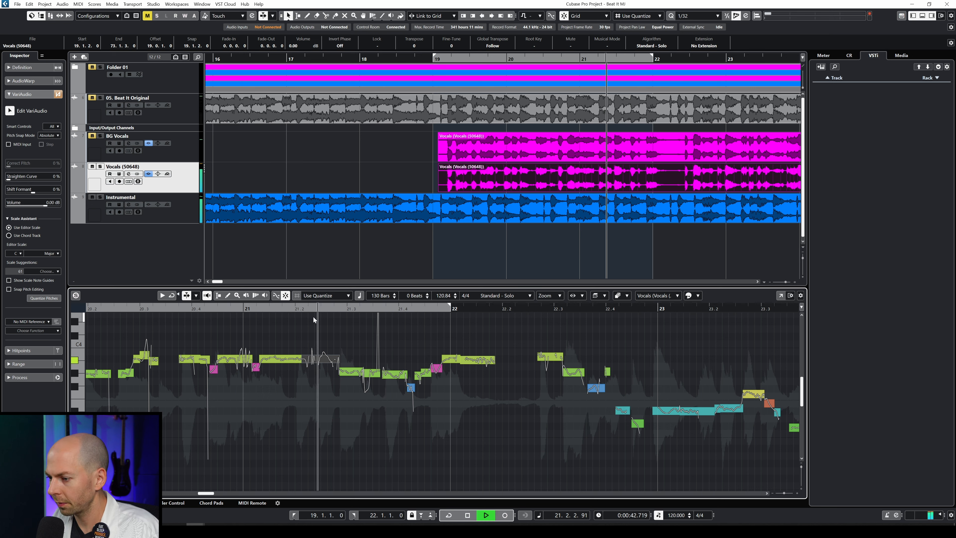
key("space")
left_click(352, 371)
key("q")
key("Right")
key("q")
key("Right")
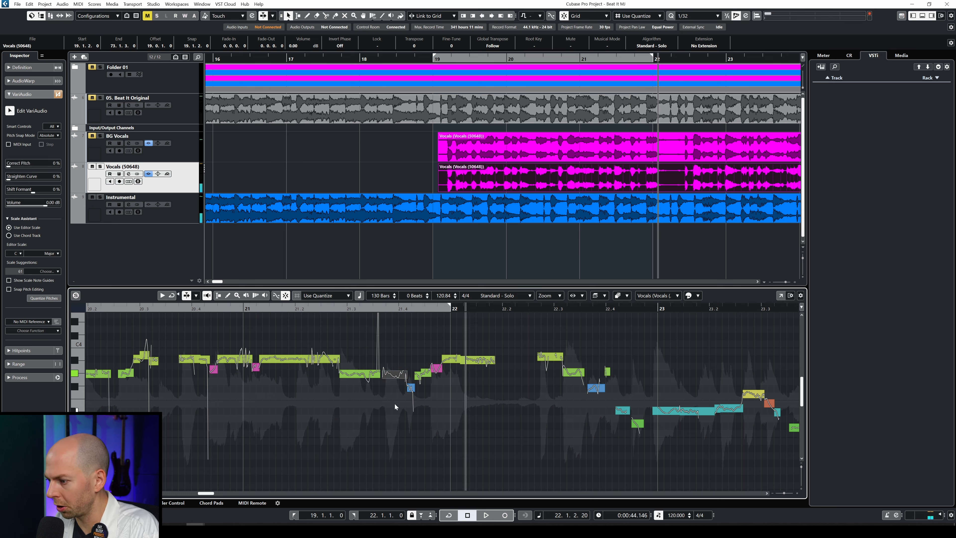
Split the G#3 note around beat 21.4 near its start and straighten the pitch curve of the longer part by 77%
key("alt+s")
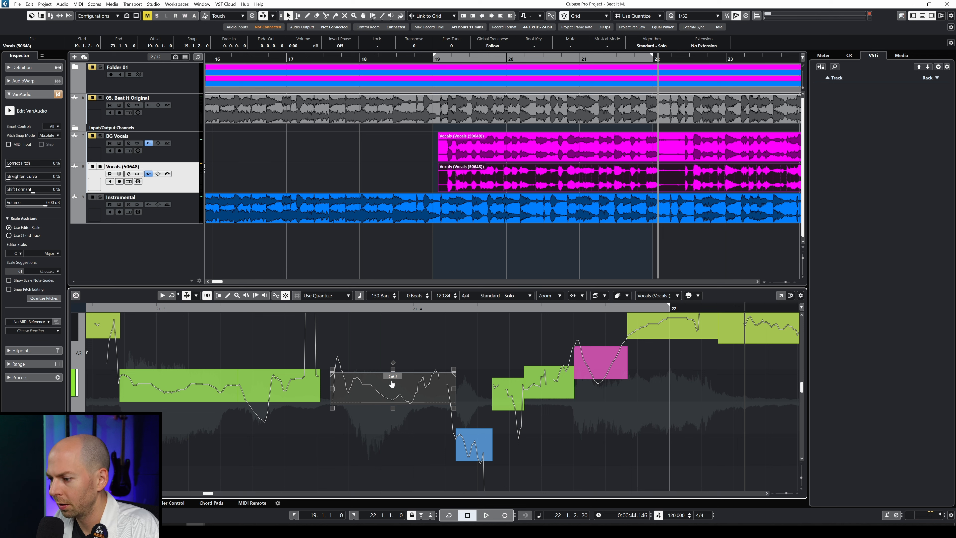
left_click(362, 398)
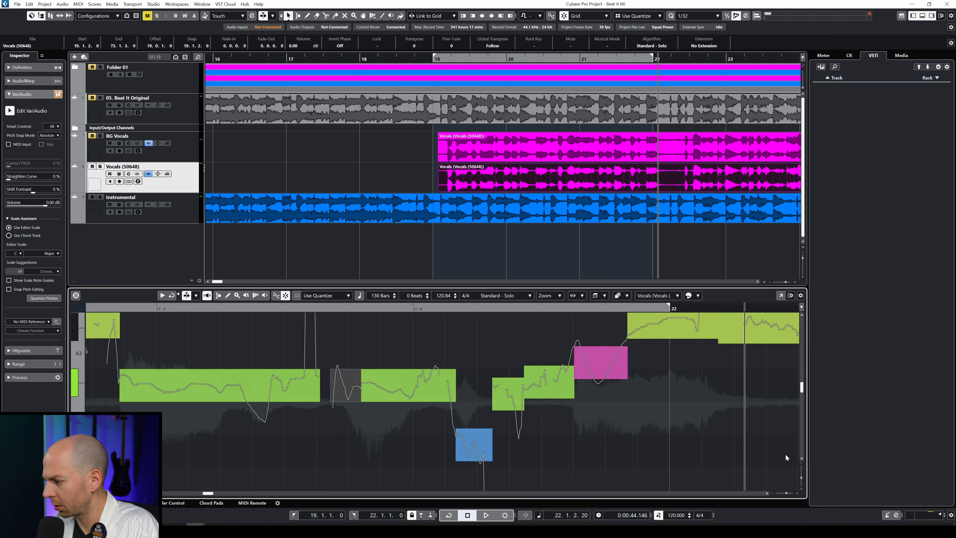
left_click_drag(800, 476, 800, 474)
key("ctrl+z")
key("ctrl+shift+z")
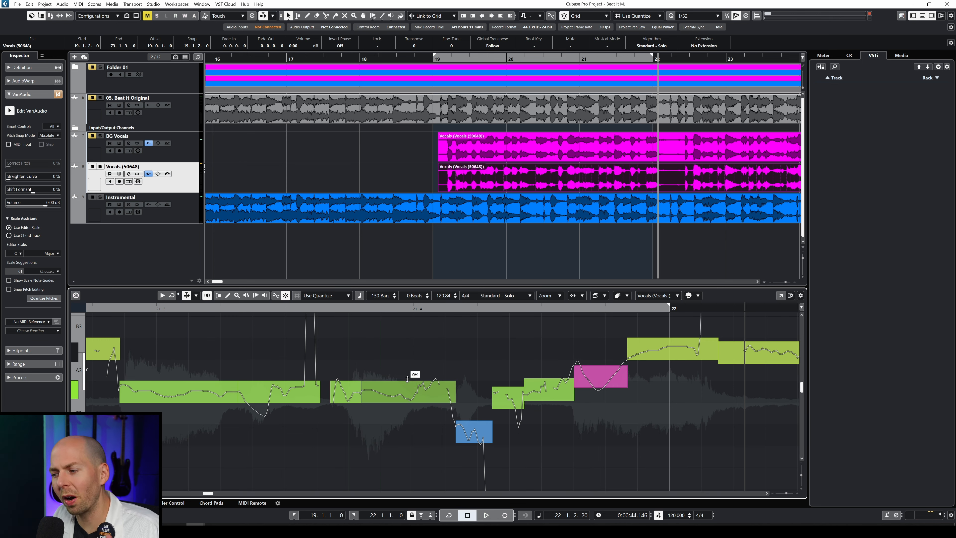
left_click_drag(407, 380, 406, 395)
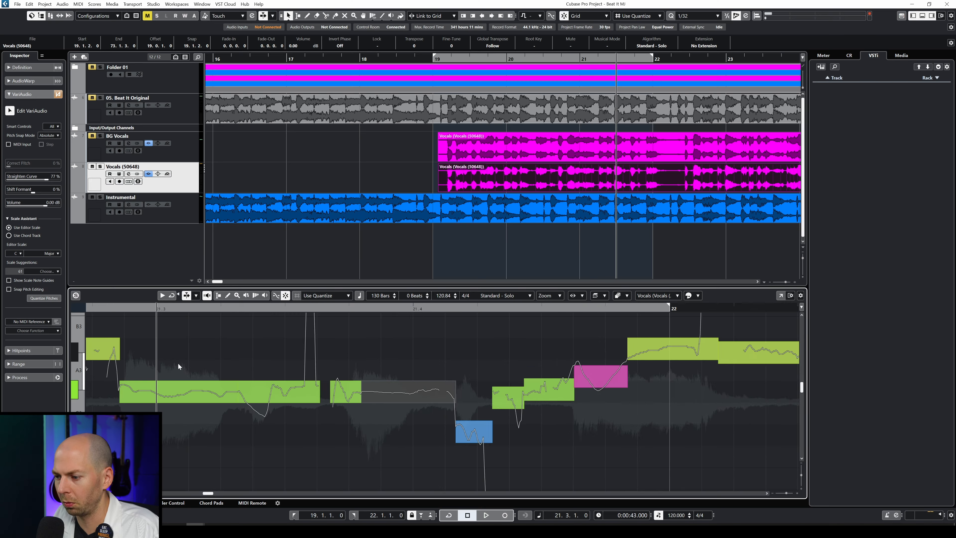
Play the passage from beat 21.3 and lower the short fragment split from the G#3 note to G3
key("space")
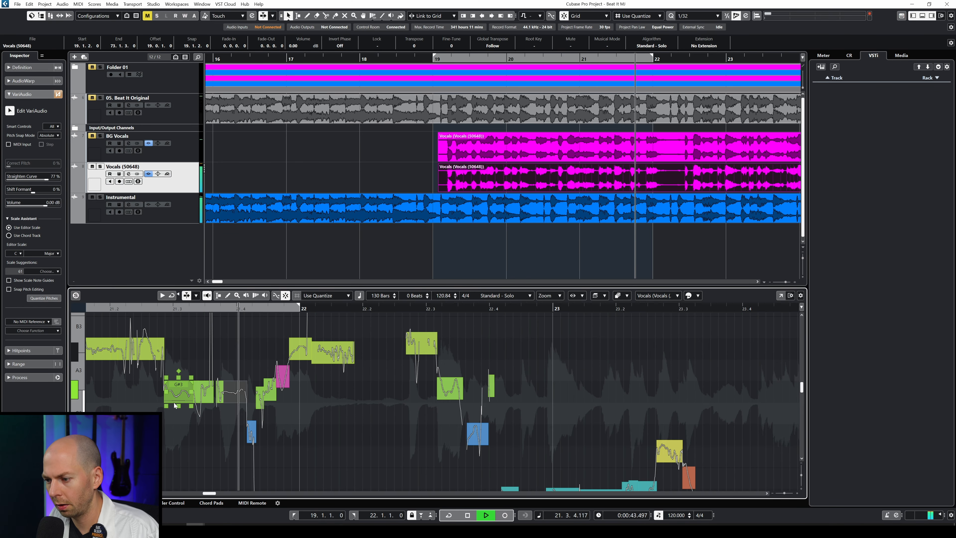
key("space")
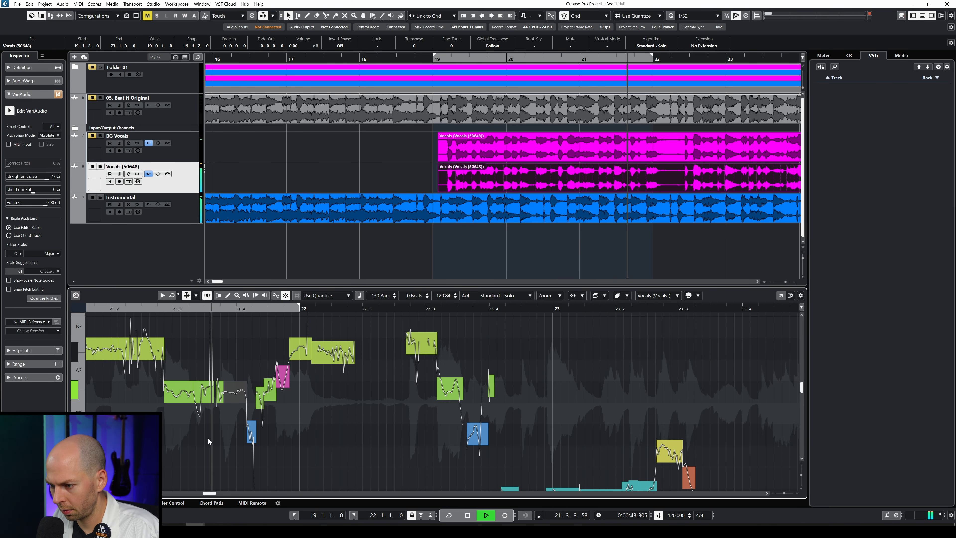
key("space")
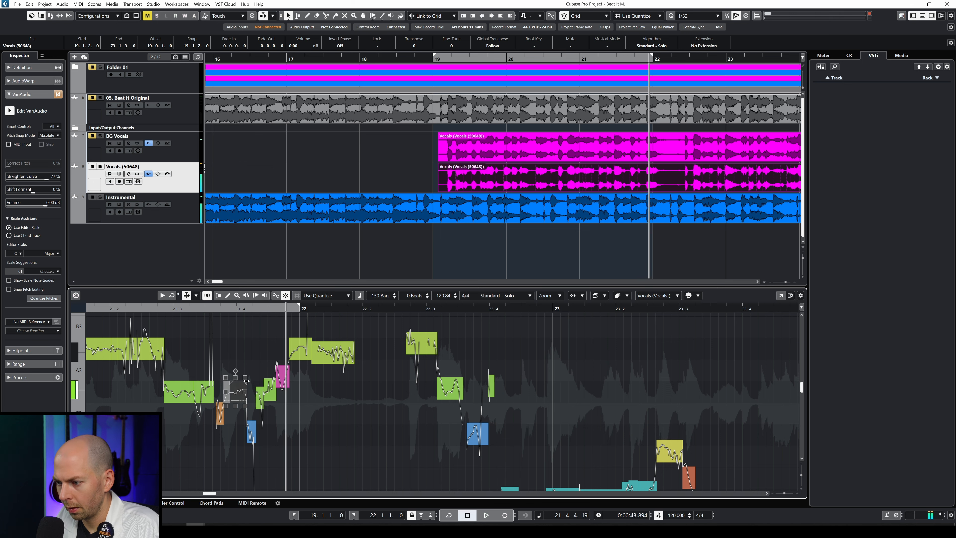
Replay the phrase from just before beat 21.3 through the start of bar 22
left_click(163, 326)
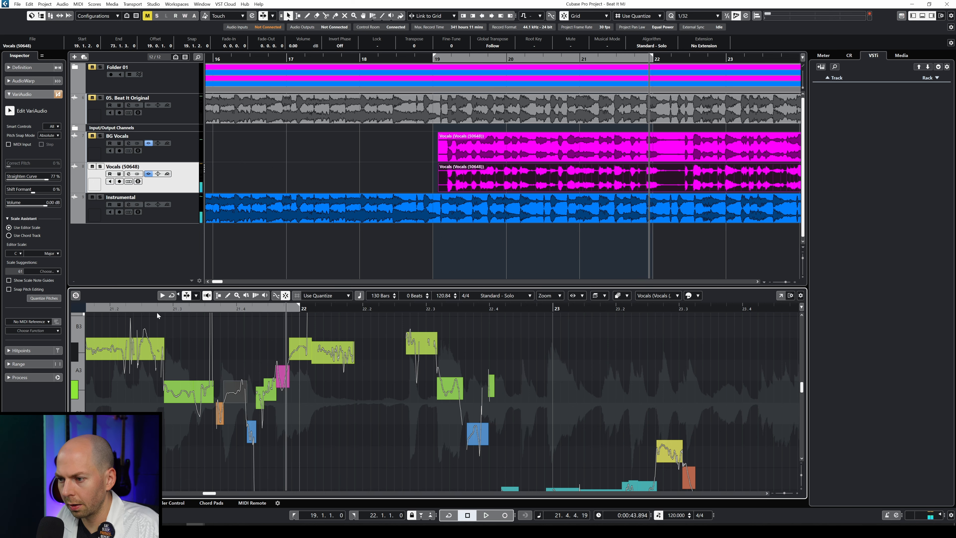
left_click(236, 393)
key("space")
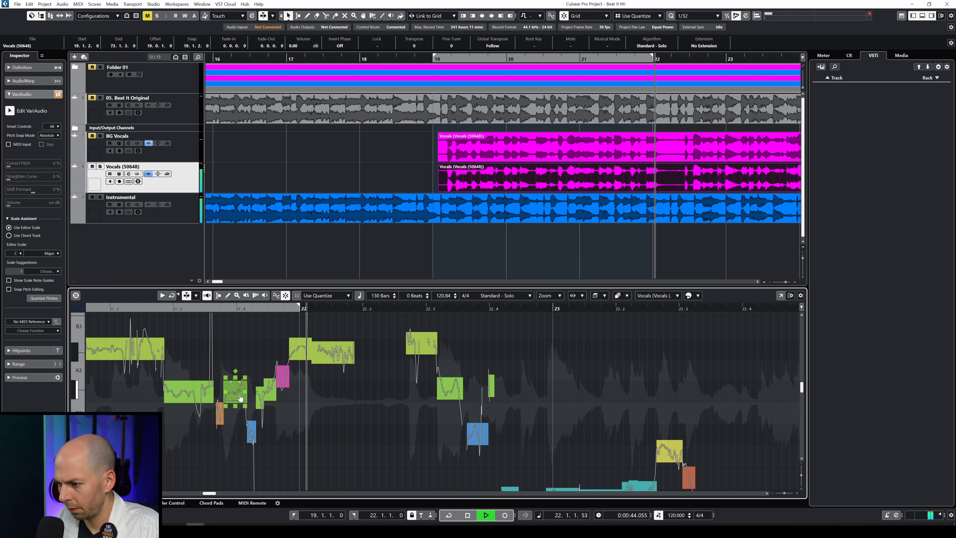
key("space")
Split the end off the G#3 note at beat 21.4 and raise that end segment to A3
scroll(233, 396, "up", 3, "ctrl")
left_click(217, 401)
left_click_drag(230, 390, 229, 368)
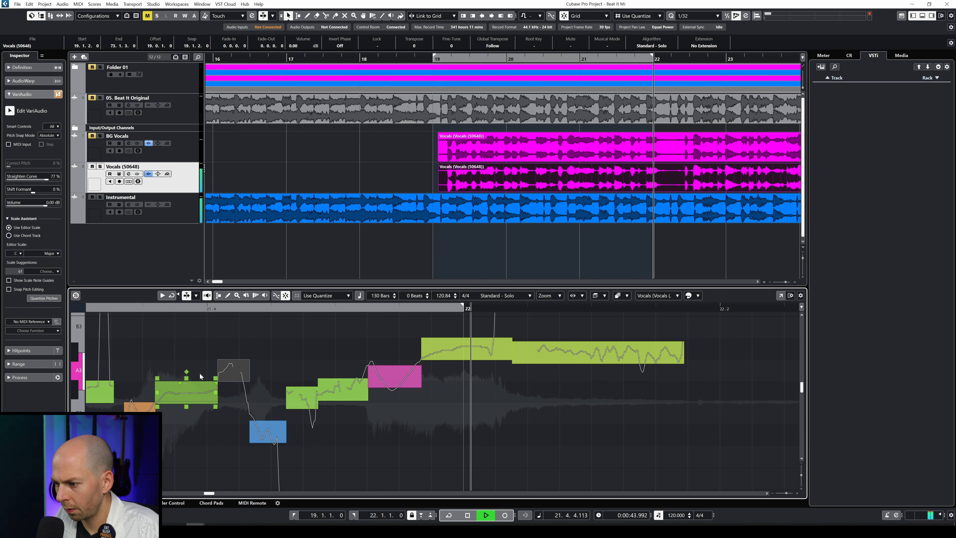
Set the note just before bar 22 to A3, straighten its pitch curve by 78%, and play from beat 21.3
scroll(199, 373, "down", 3)
left_click(272, 380)
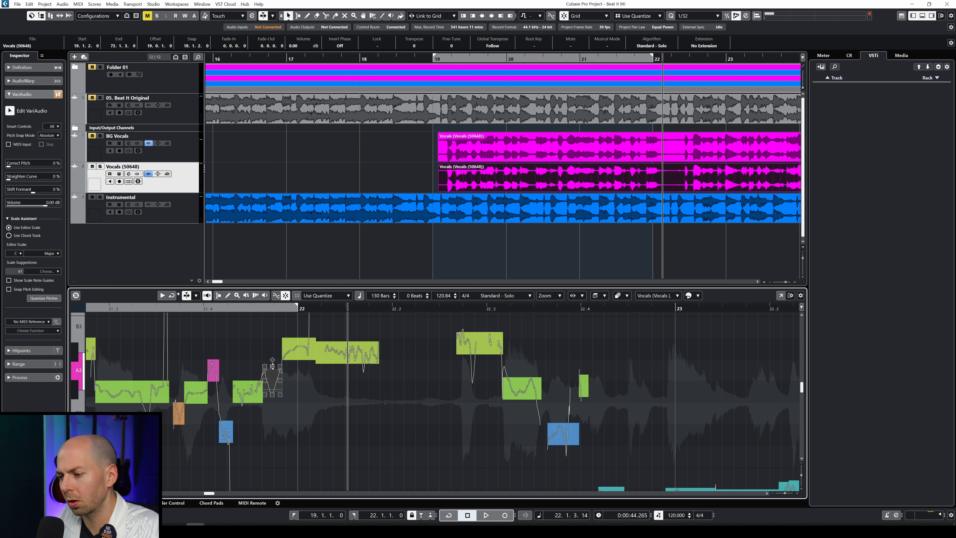
left_click_drag(272, 366, 273, 390)
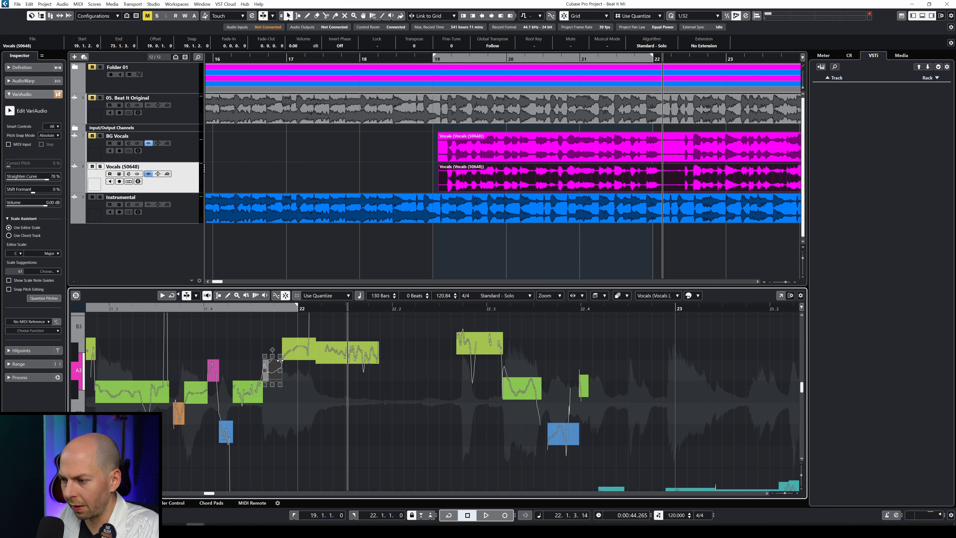
left_click_drag(130, 309, 132, 320)
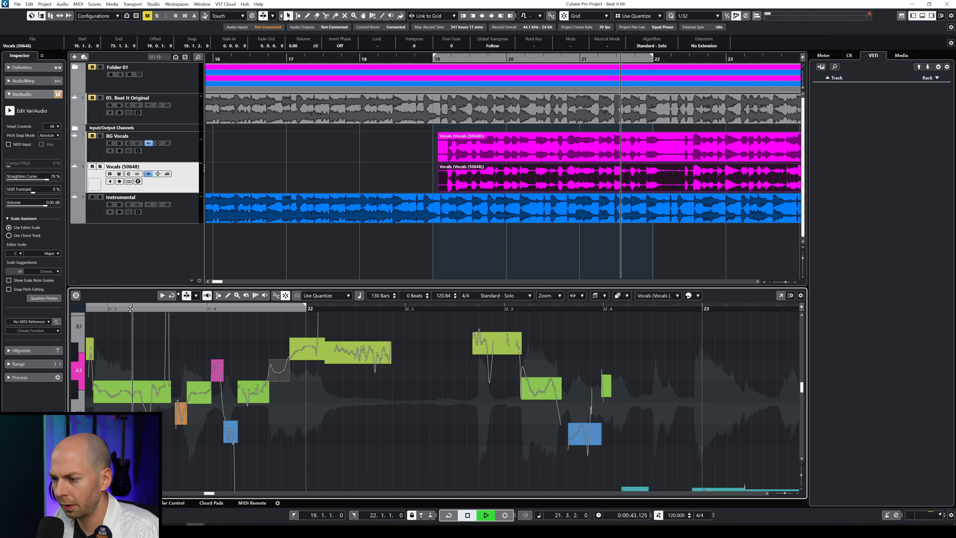
Tilt the pitch curve of the long note after the start of bar 22 downward at its end and play the result
left_click(306, 351)
left_click(371, 367)
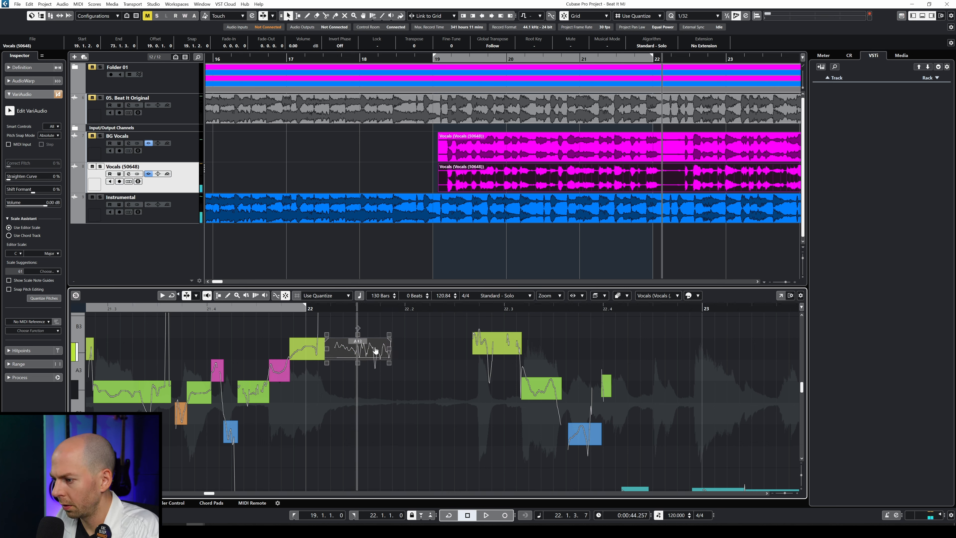
left_click_drag(391, 341, 391, 329)
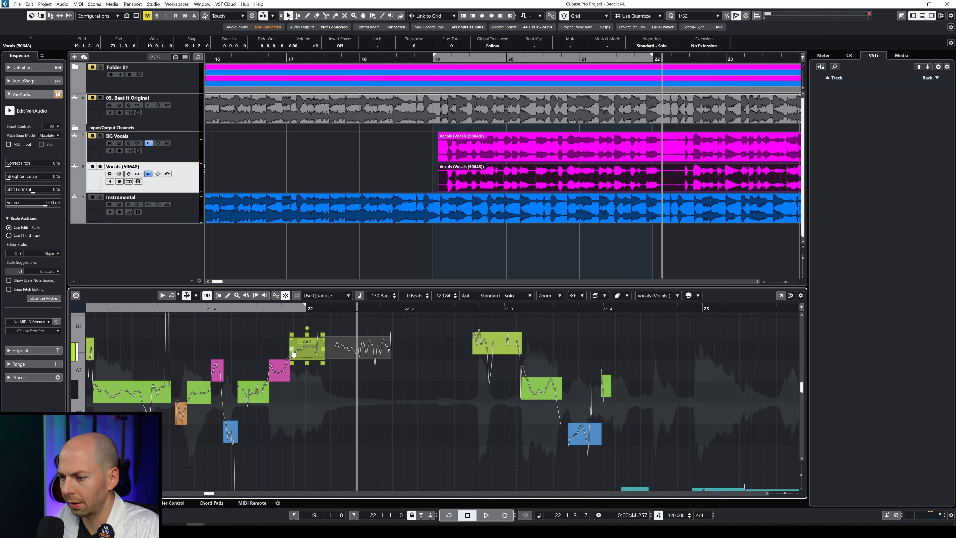
left_click_drag(389, 333, 388, 360)
key("space")
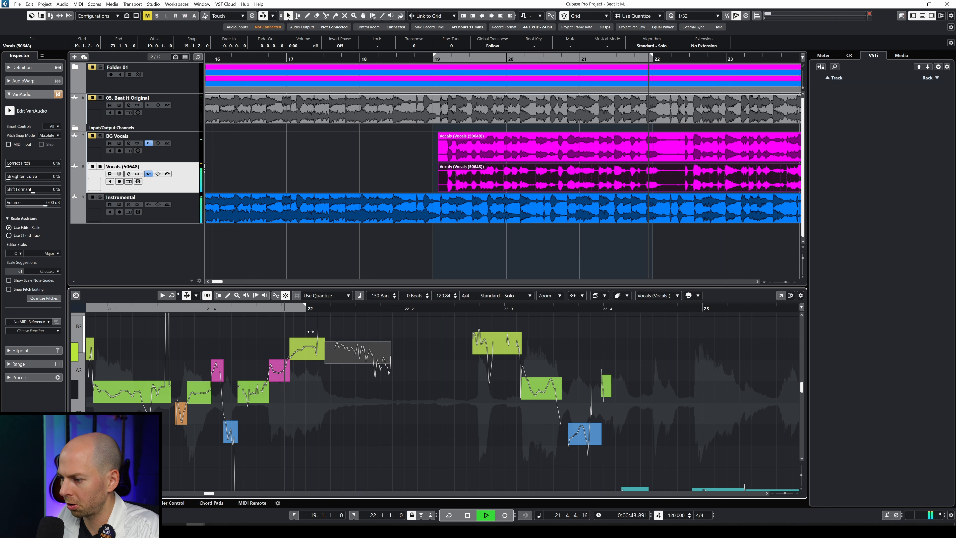
Play past bar 22, then quantize the pitch of the long note after bar 22 and both note segments near beat 22.3
key("space")
left_click(389, 341)
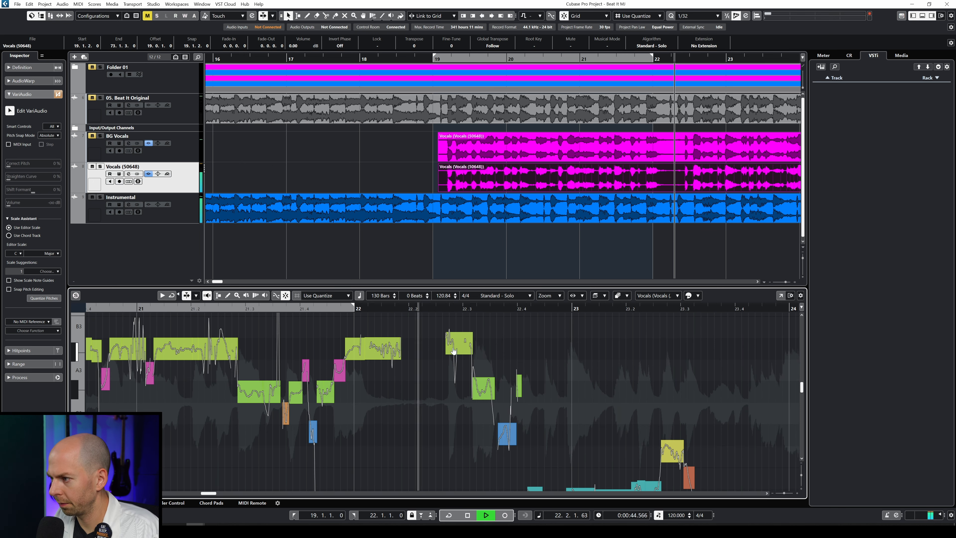
key("space")
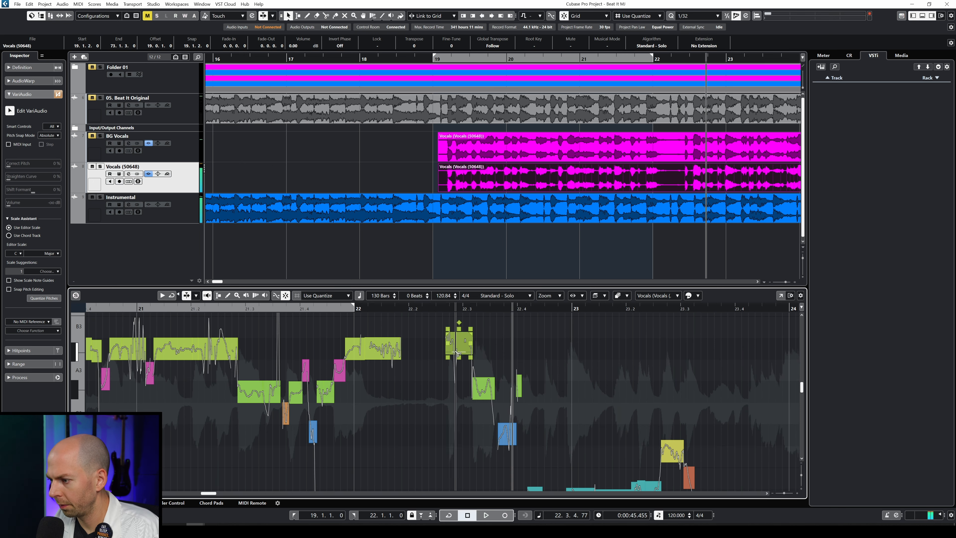
left_click(456, 353)
left_click(451, 343)
key("q")
left_click(465, 346)
key("q")
Quantize the note after beat 22.3 to G#3 and straighten its pitch curve by 42%
left_click(485, 391)
key("q")
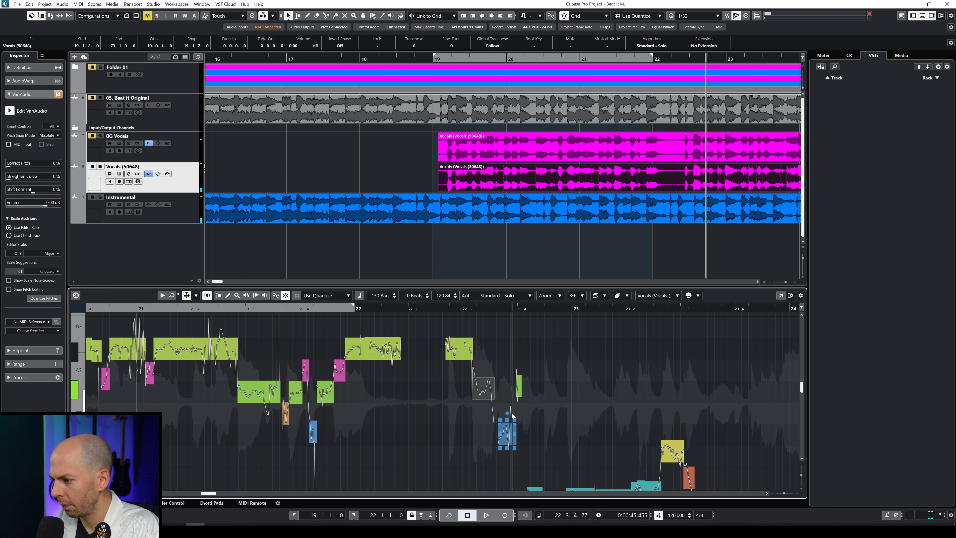
left_click(486, 388)
left_click_drag(484, 377, 477, 386)
scroll(477, 387, "up", 3)
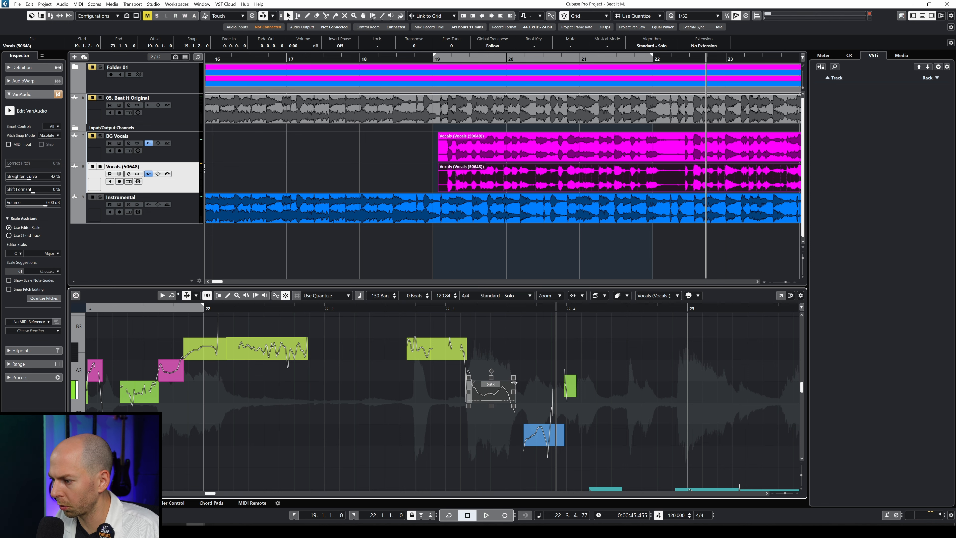
Quantize the pitch of the successive notes from the start of bar 23 through the start of bar 24 and play the result
scroll(498, 378, "down", 3)
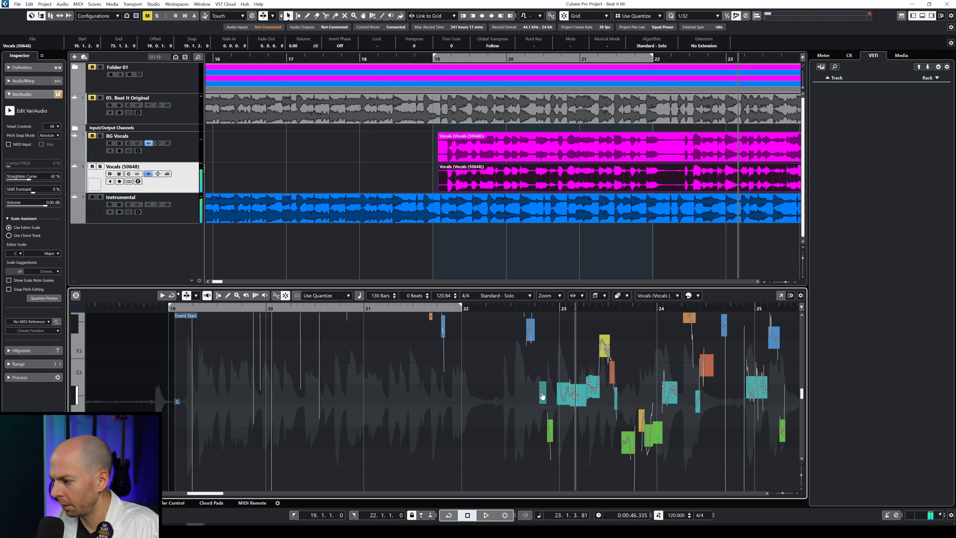
left_click(565, 395)
key("q")
key("Right")
key("q")
key("Right")
key("q")
key("Right")
key("q")
key("Right")
key("q")
key("Right")
key("q")
key("Right")
key("q")
key("Right")
key("space")
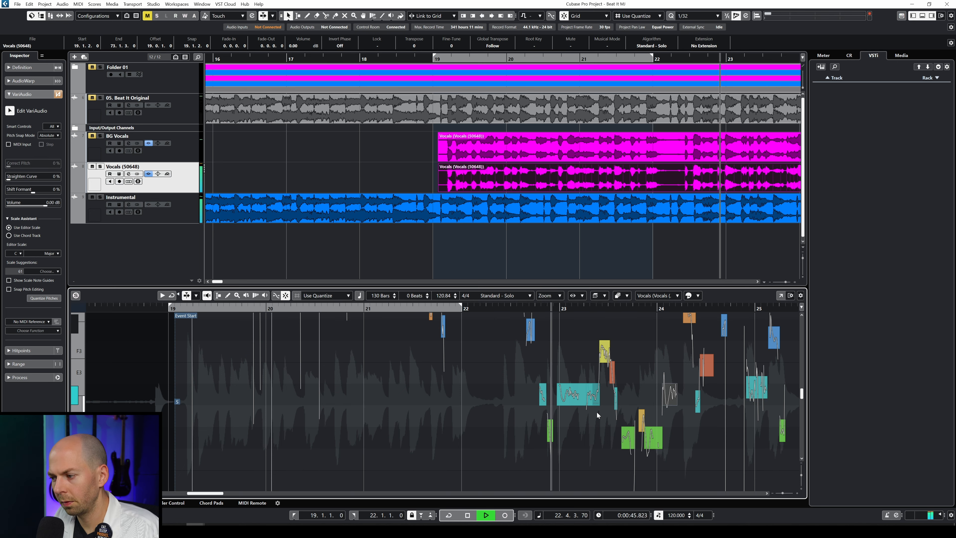
key("space")
Tilt the pitch curve of the F3 note near beat 23.3 slightly upward at its end
scroll(629, 363, "up", 3)
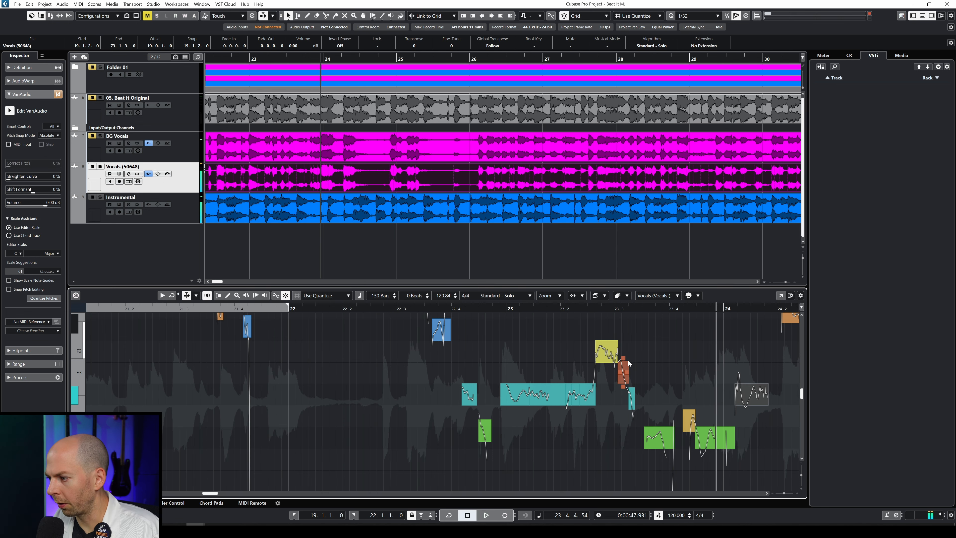
scroll(629, 362, "up", 2)
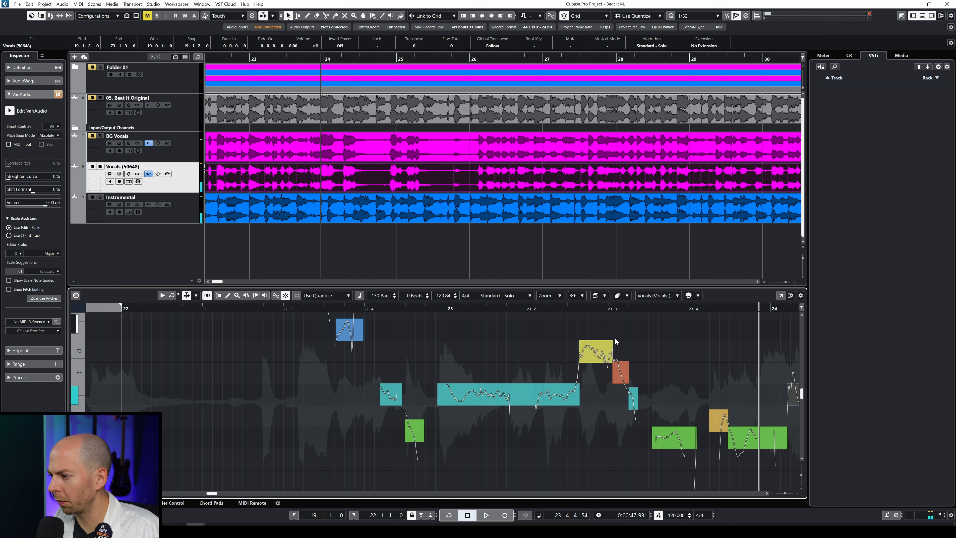
left_click_drag(610, 337, 612, 331)
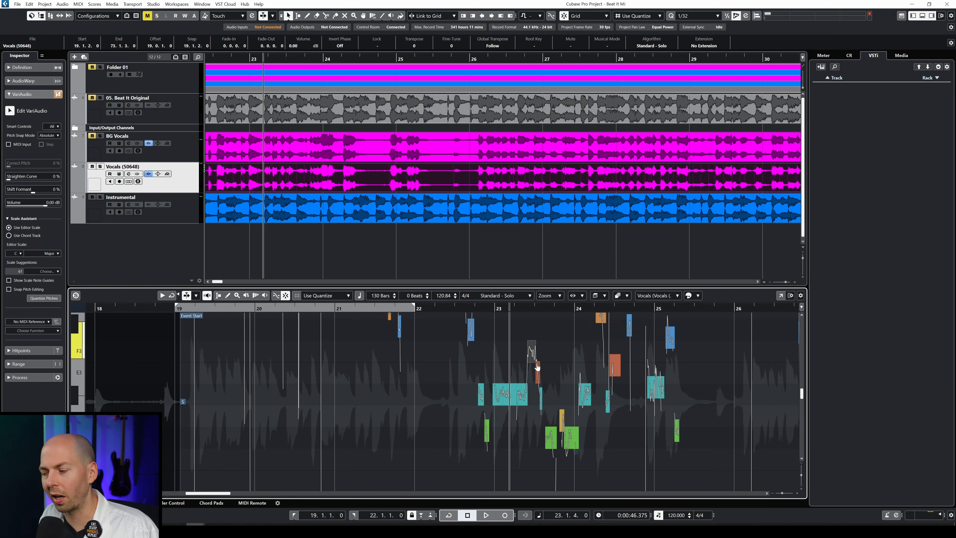
Undo the pitch move on the note just after beat 24.2
scroll(537, 368, "up", 3)
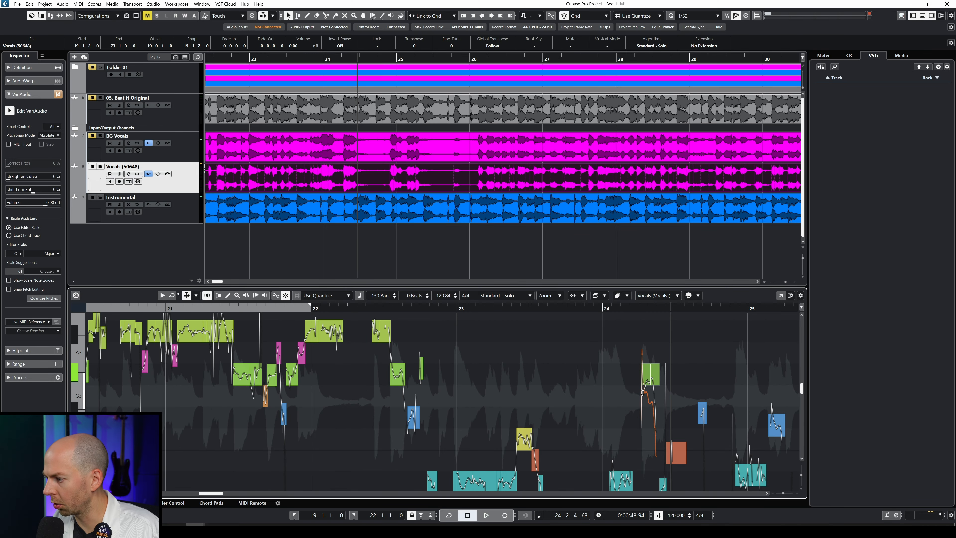
key("ctrl+z")
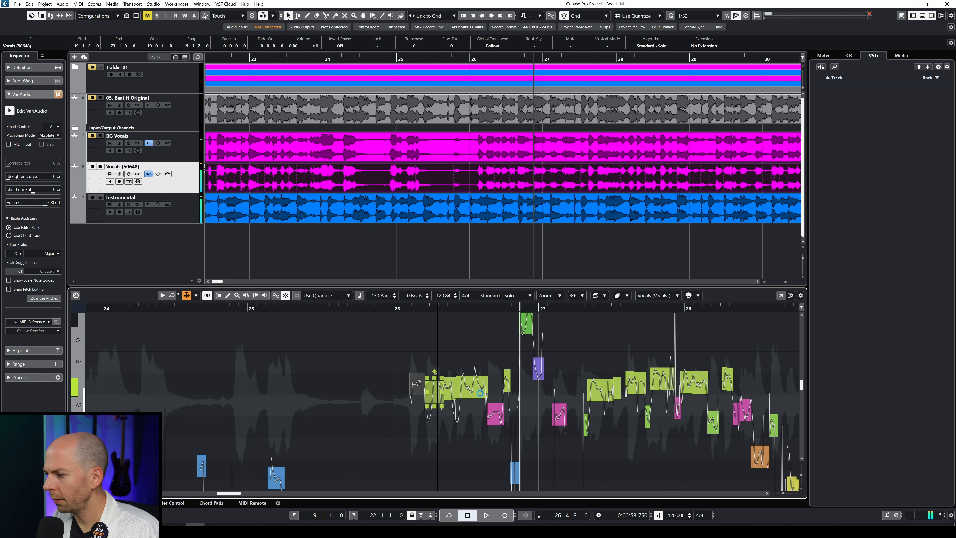
Split the note around beat 26.2 and lower its first segment to A3
scroll(452, 387, "up", 3)
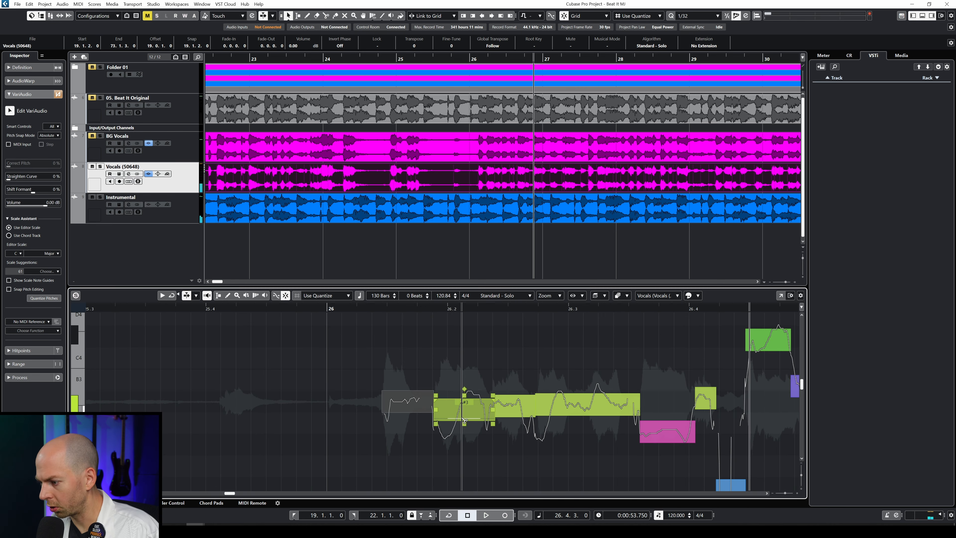
left_click(462, 419)
left_click_drag(453, 395, 454, 446)
key("q")
Quantize the remaining segment after beat 26.2 and the two notes following it to A#3
left_click(477, 398)
key("q")
left_click(515, 406)
key("q")
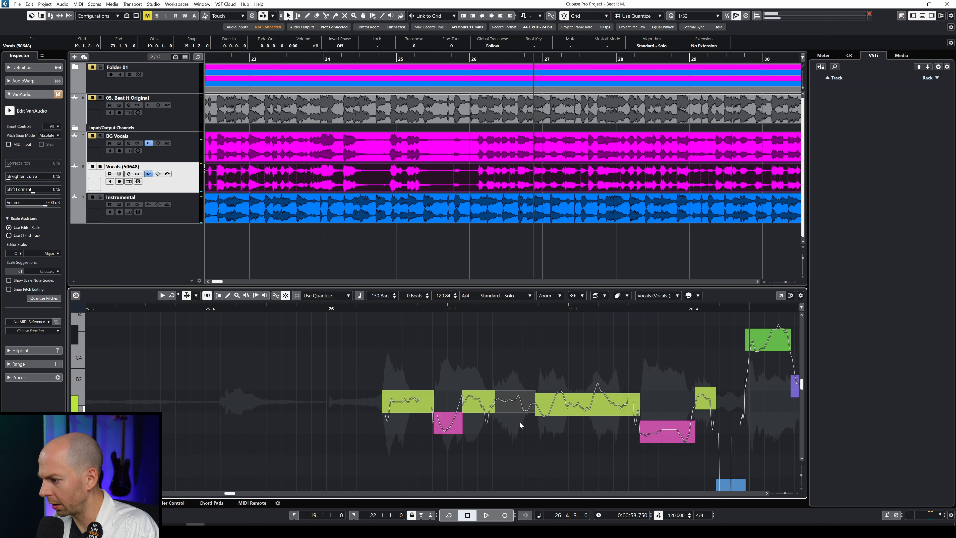
key("Right")
key("q")
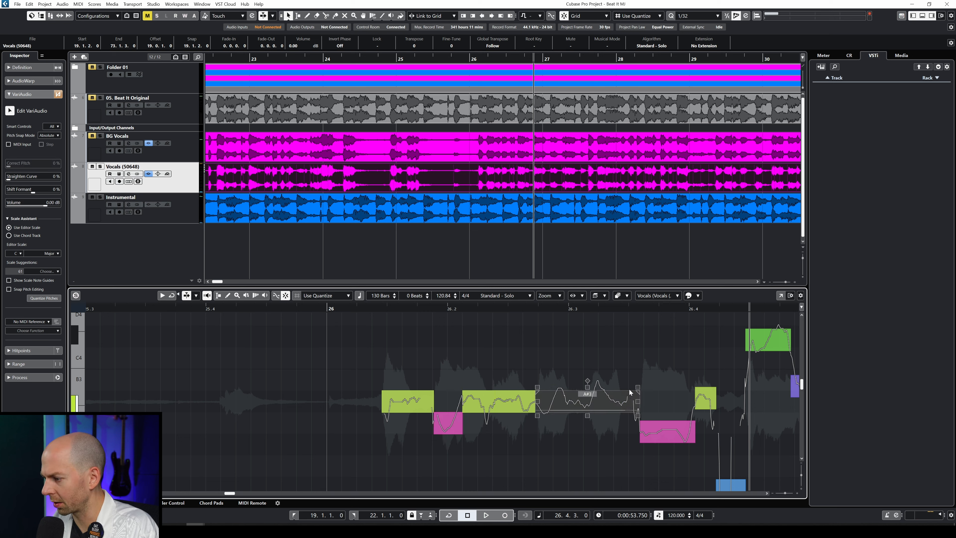
Straighten the pitch curve of the long A#3 note around beat 26.3 until it is completely flat
left_click_drag(629, 393, 590, 407)
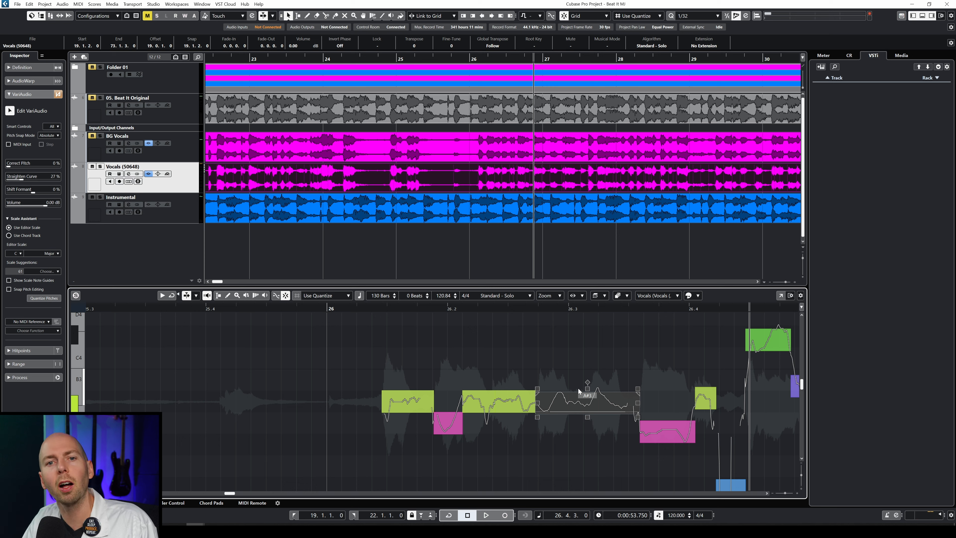
left_click_drag(586, 388, 568, 450)
Set Correct Pitch and Straighten Curve to 100% for the first three notes after the start of bar 26
left_click_drag(401, 381, 488, 440)
left_click_drag(36, 166, 61, 171)
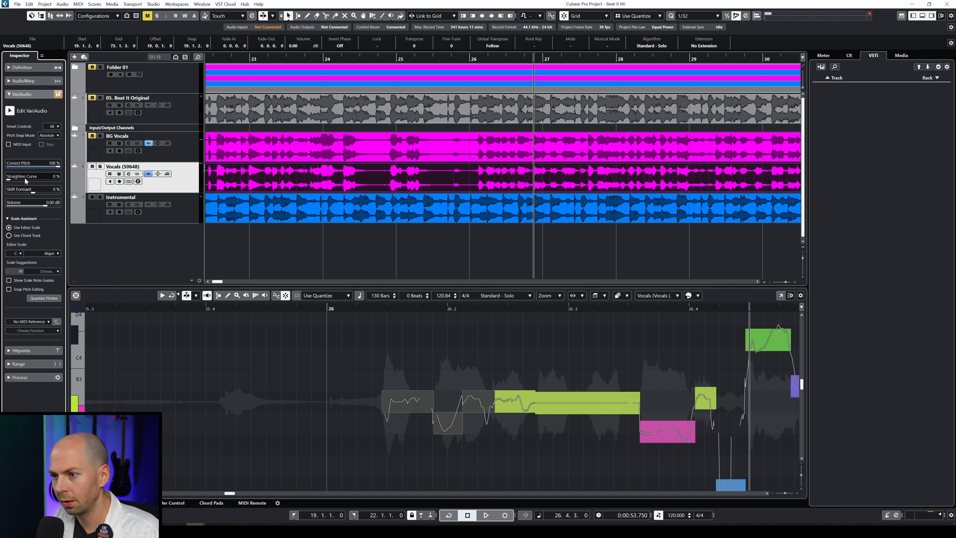
double_click(24, 178)
type("100")
key("Return")
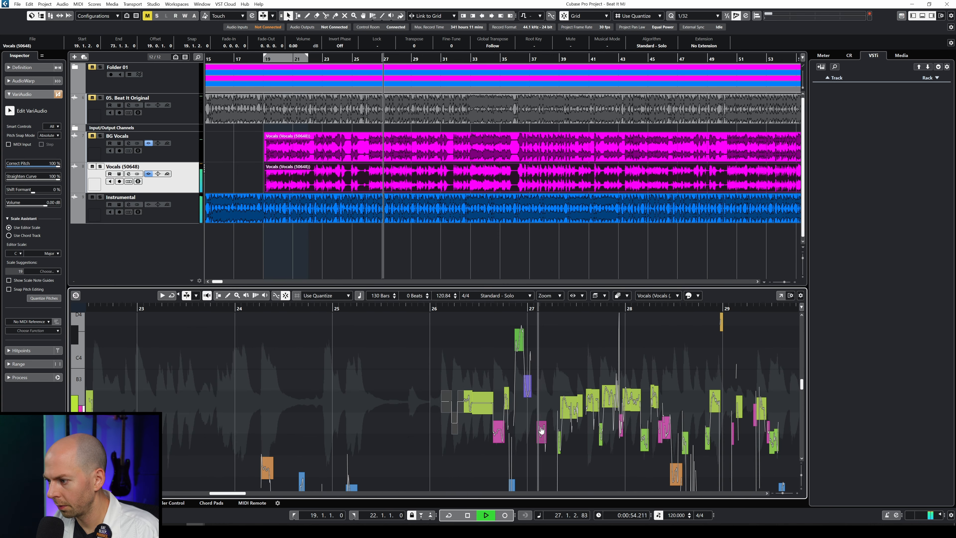
Set the curve straightening of the long A#3 note around beat 26.3 to 77%
scroll(540, 430, "up", 3)
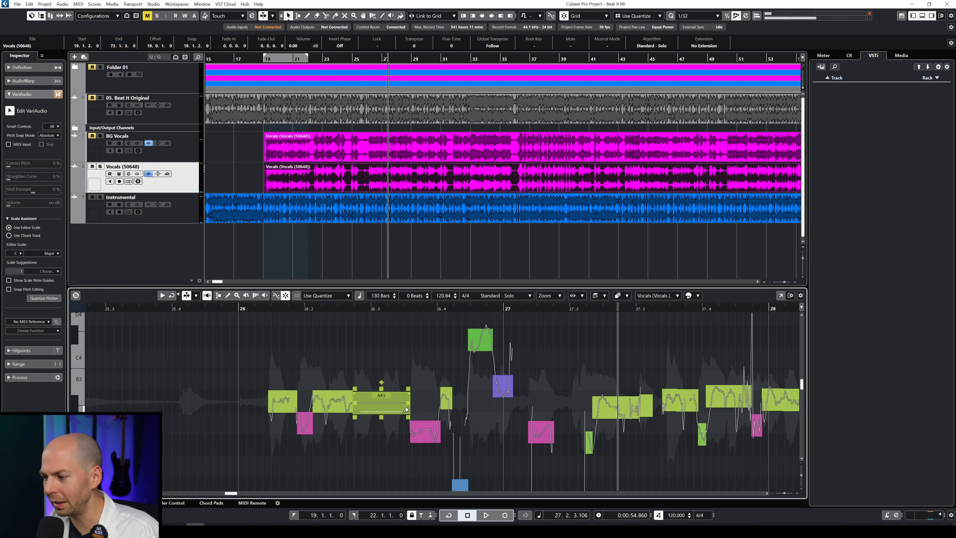
left_click_drag(382, 389, 382, 374)
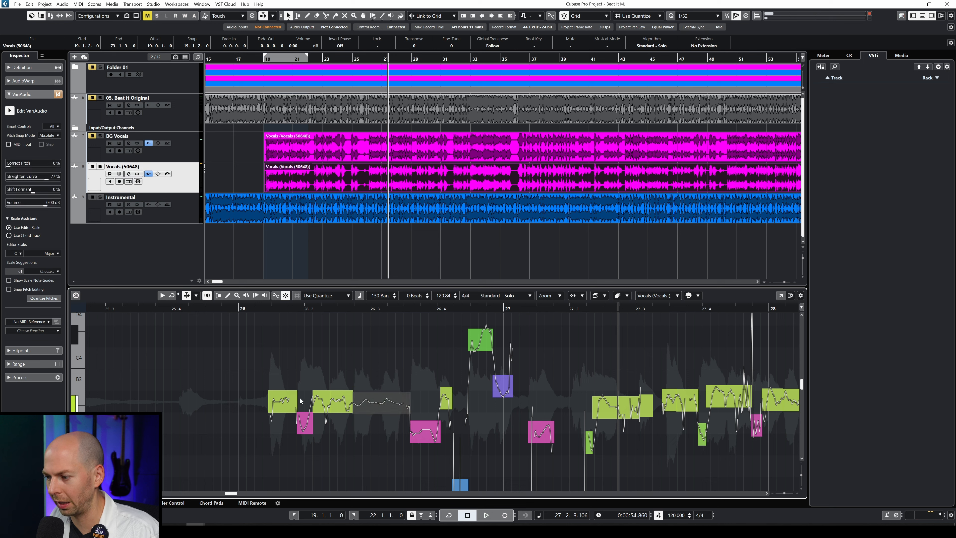
Lower the short split segments before beat 26.3 to A3, snap the segment preceding them to A#3, and play the phrase
left_click(280, 391)
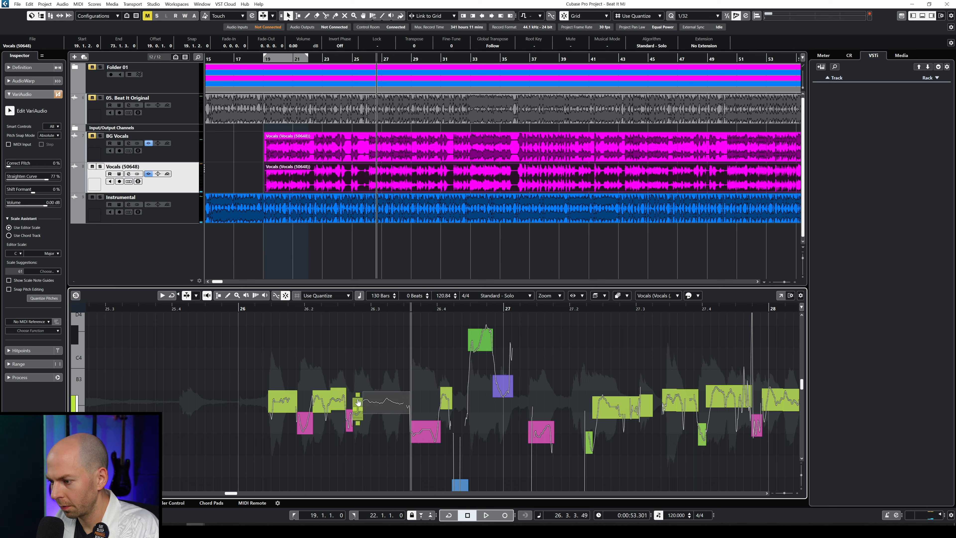
key("space")
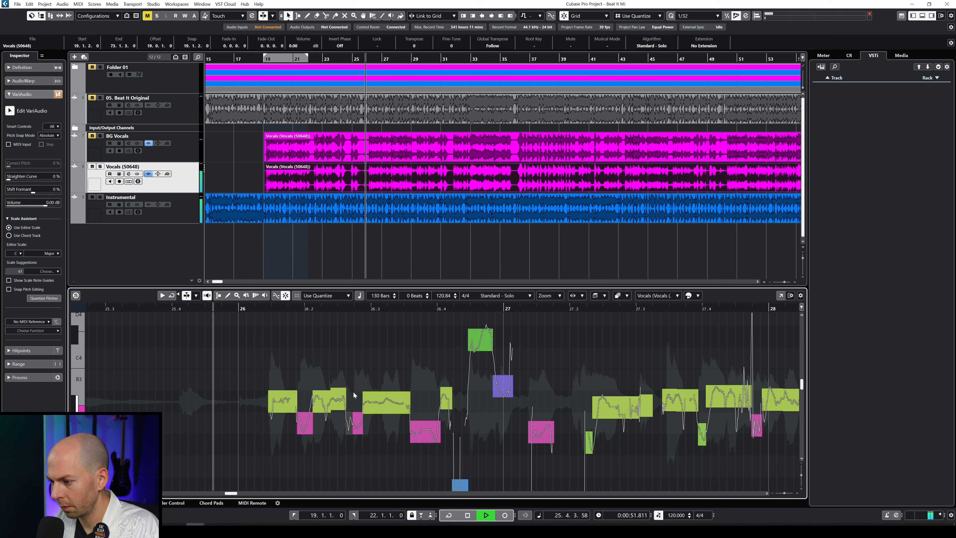
left_click(339, 396)
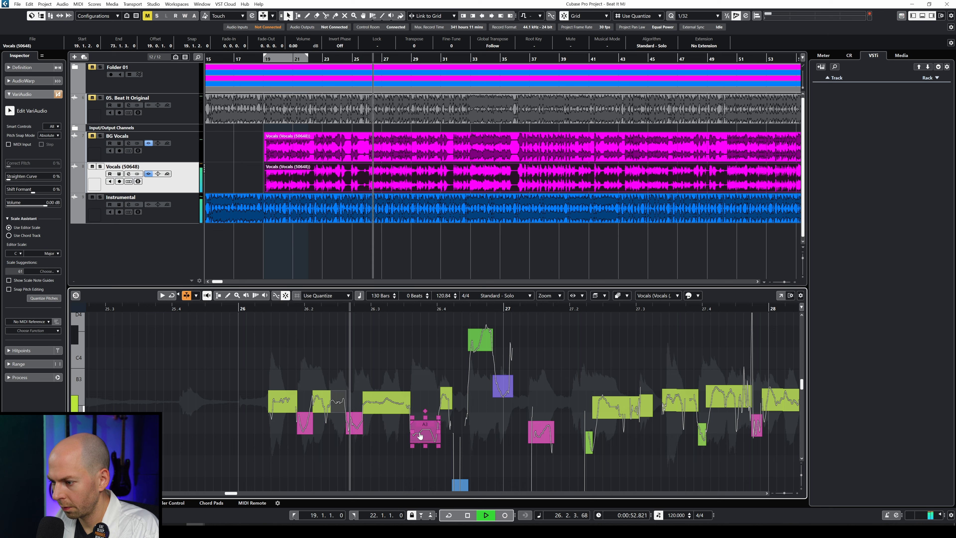
key("space")
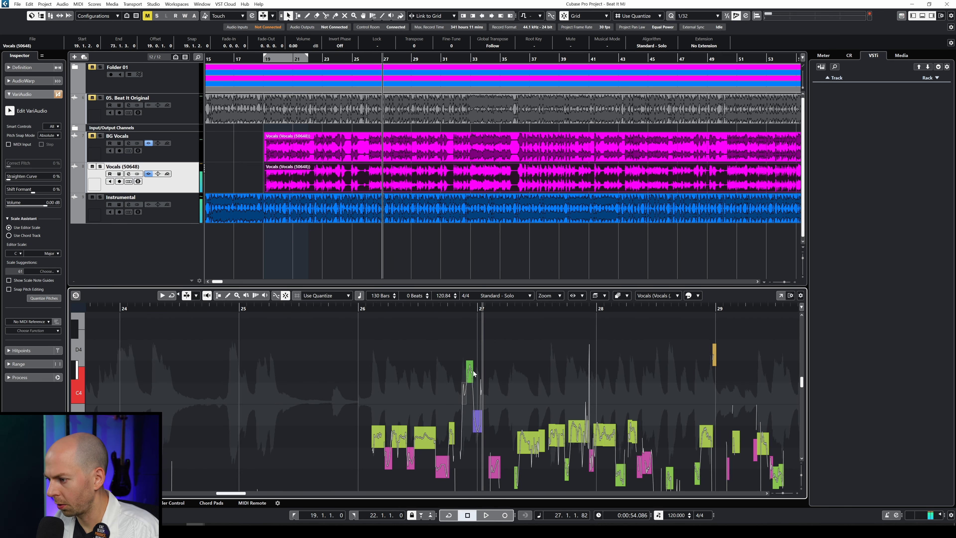
Snap the highest note before bar 27 to C#4 and play from just before beat 26.4
scroll(489, 392, "up", 3, "ctrl")
scroll(485, 404, "down", 1)
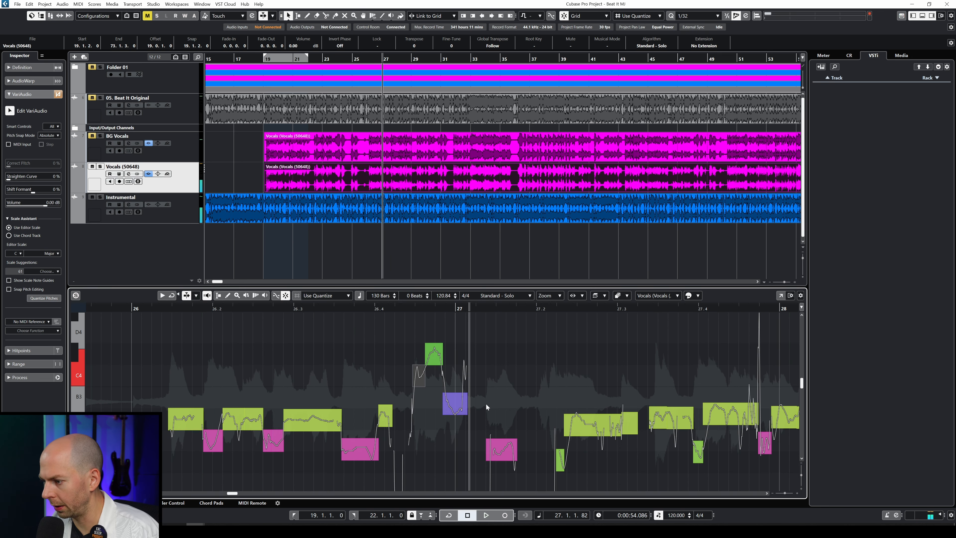
left_click(433, 359)
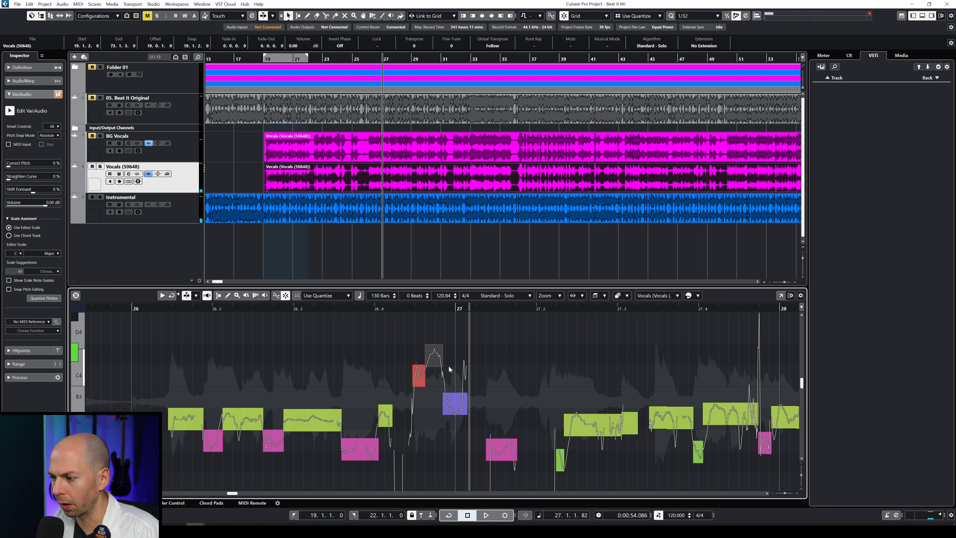
left_click_drag(434, 359, 434, 362)
left_click(353, 307)
key("space")
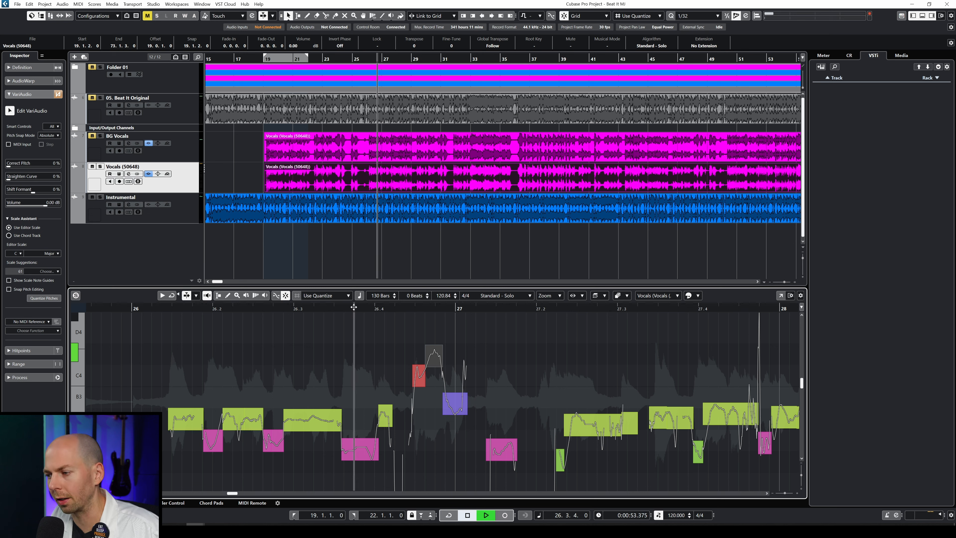
Raise the short C4 note before the high note to C#4, replay the phrase, and lower the note across bar 27 to A#3
left_click_drag(420, 374, 421, 361)
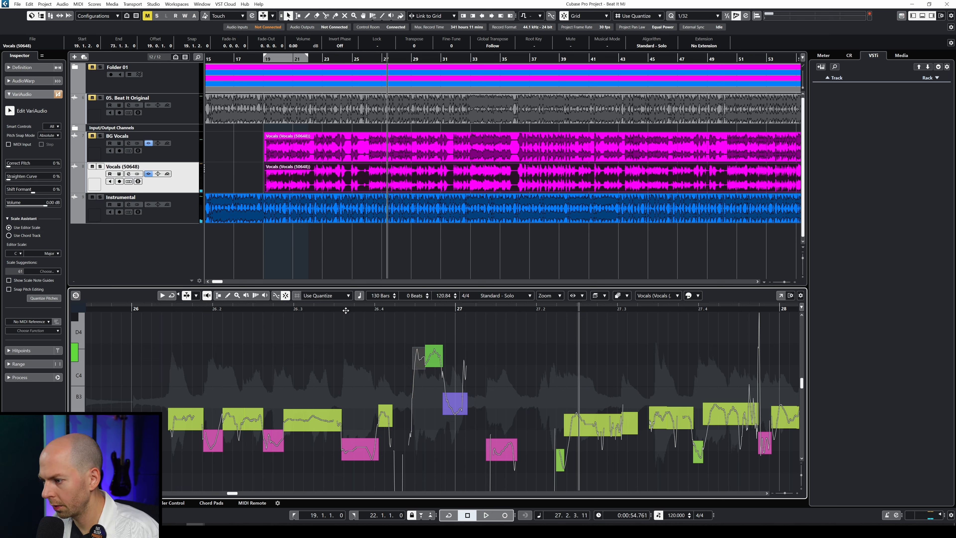
left_click(339, 307)
key("space")
key("space")
left_click_drag(456, 407, 456, 411)
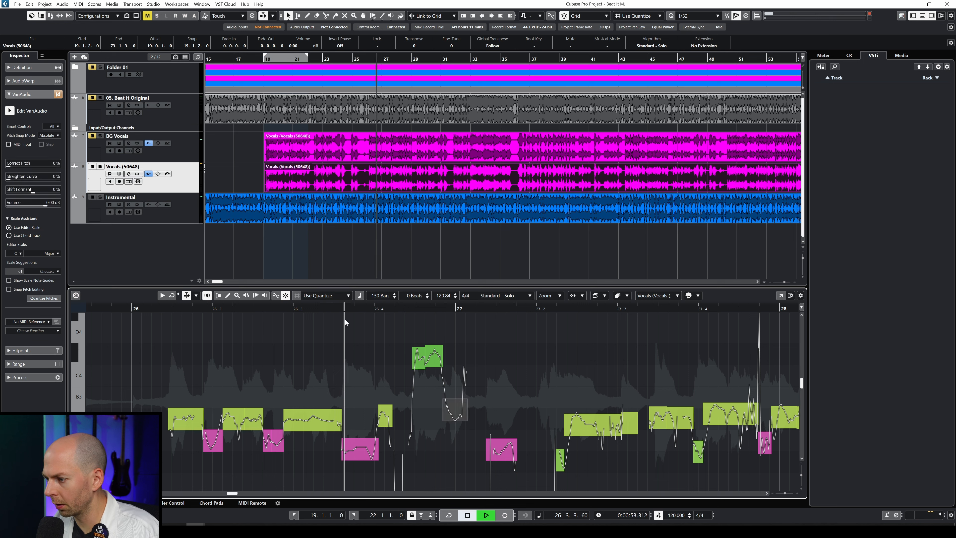
Try the note before beat 27.2 at G#3, then return it to A3
scroll(499, 441, "down", 1)
left_click(499, 437)
key("ctrl+z")
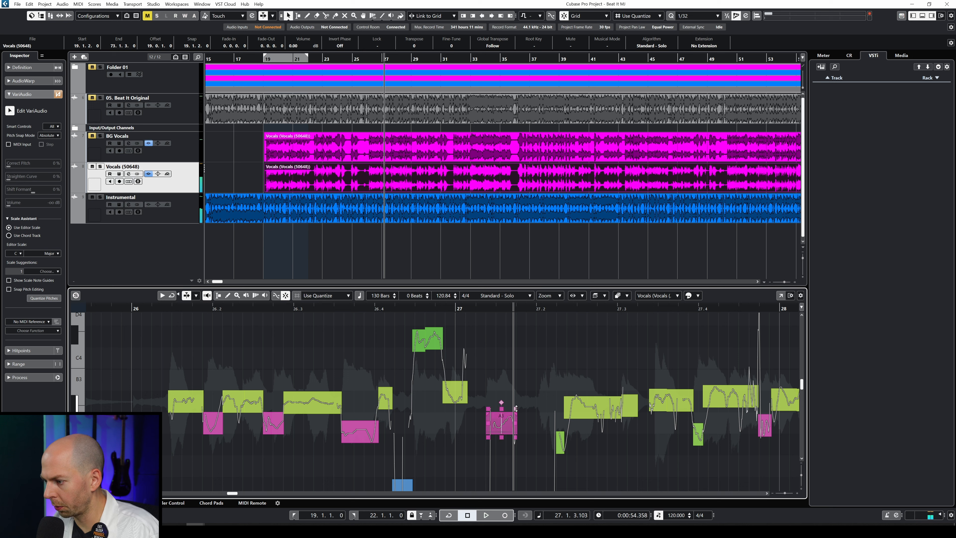
left_click(501, 425)
key("Down")
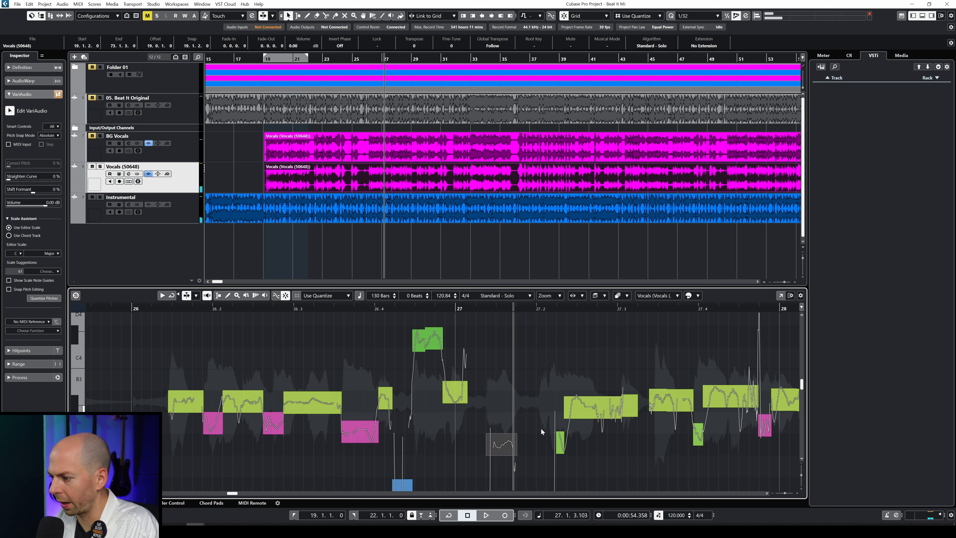
key("Up")
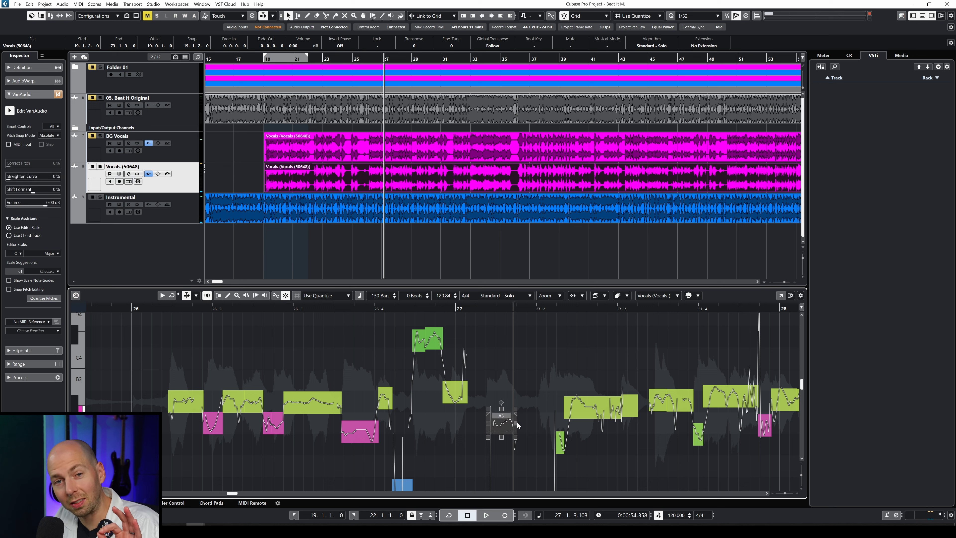
Try the note before beat 27.2 at A#3 and play it from just before bar 27
left_click(433, 307)
key("Up")
key("space")
Lower the note before beat 27.2 to G#3 and play it from just before bar 27
key("Down")
key("Down")
left_click(434, 307)
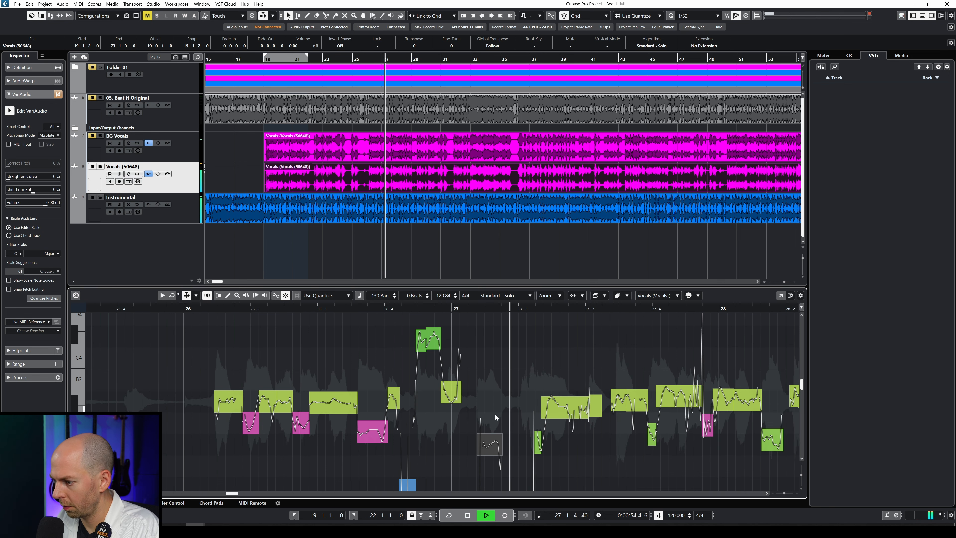
key("space")
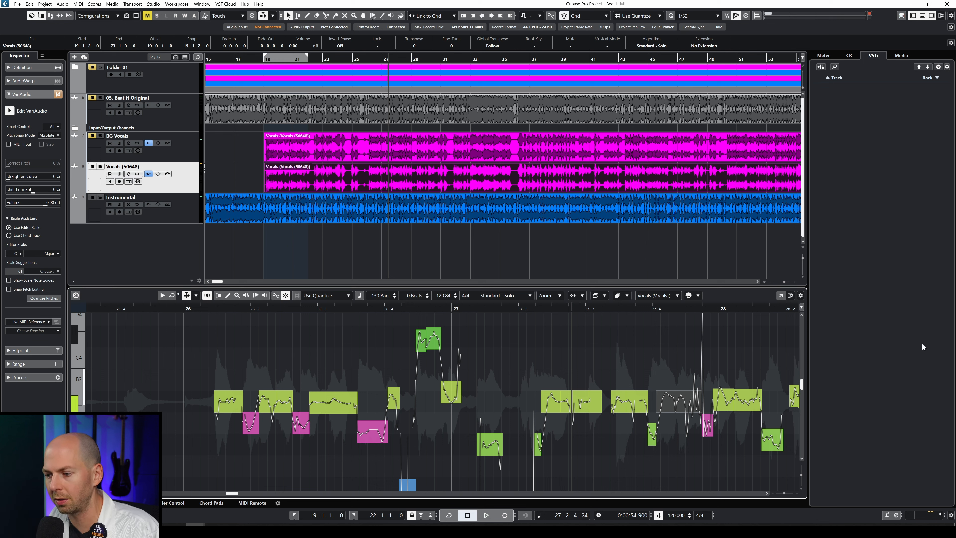
Correct the pitch of the notes just before and after the start of bar 28 to A#3
left_click_drag(658, 387, 687, 411)
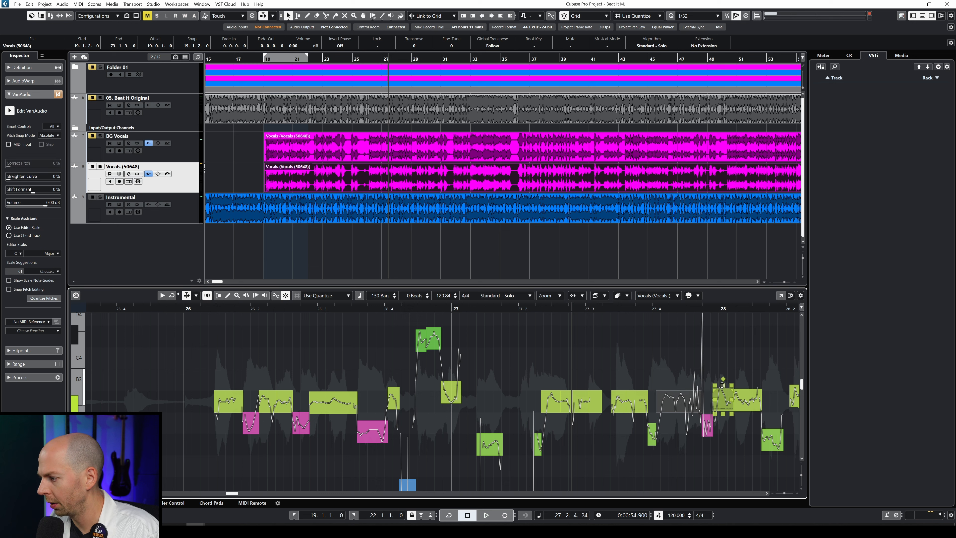
left_click_drag(721, 390, 722, 401)
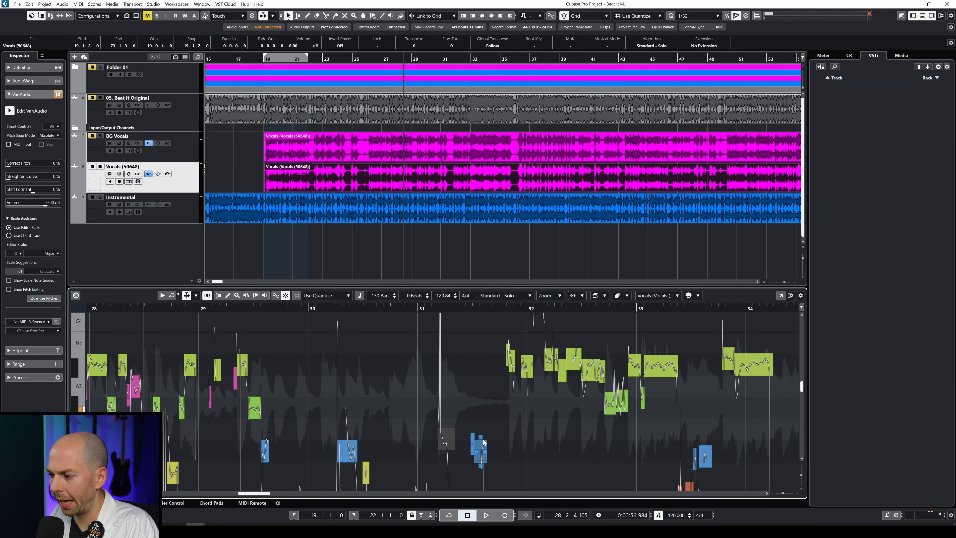
Correct the note at beat 31.2 to G3 and quantize the pitches of the notes around the start of bar 32
key("Up")
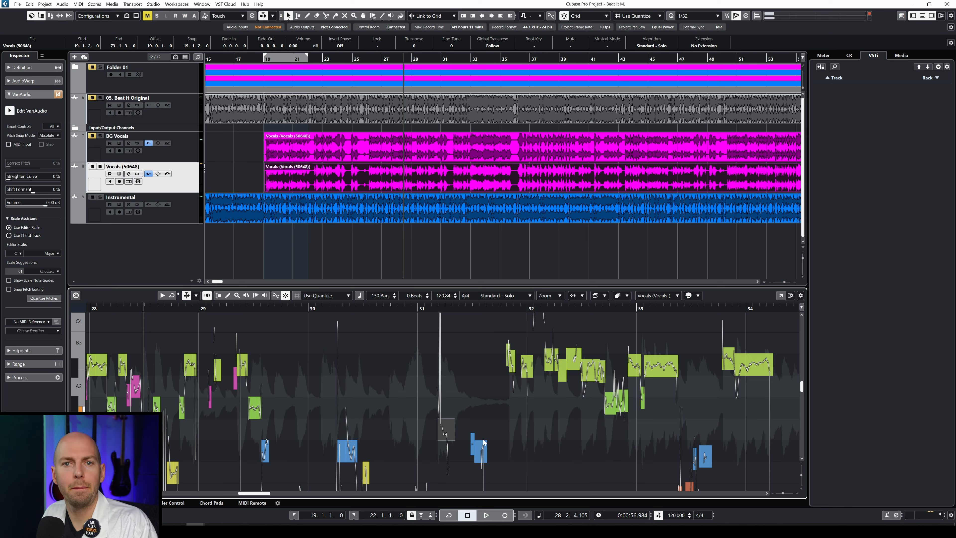
key("Down")
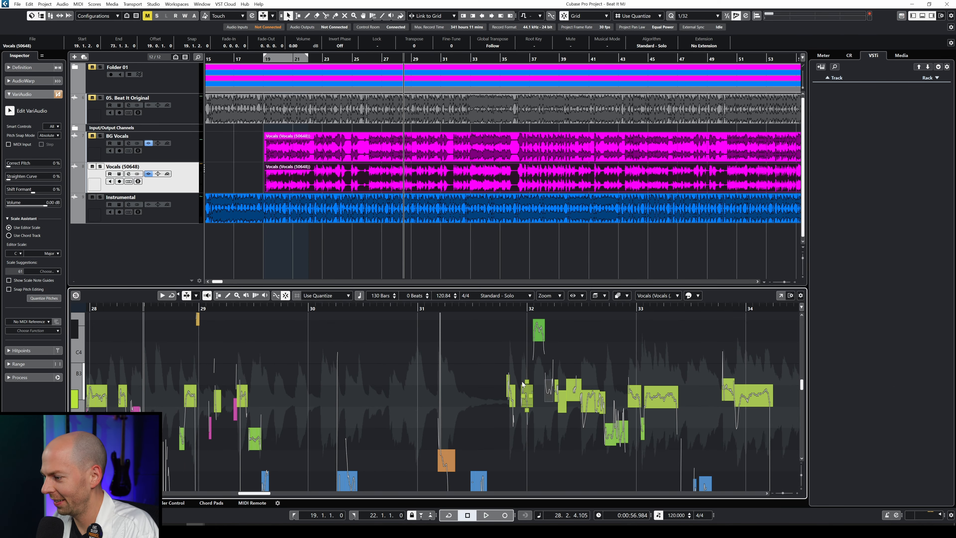
key("Left")
key("q")
key("Right")
key("q")
key("Right")
key("q")
key("Right")
key("Right")
key("q")
key("Right")
Lower the off-pitch note near beat 32.2 and quantize the pitches of the notes following it before bar 33
left_click_drag(563, 406, 563, 417)
left_click(589, 411)
left_click(593, 402)
key("q")
key("Right")
key("q")
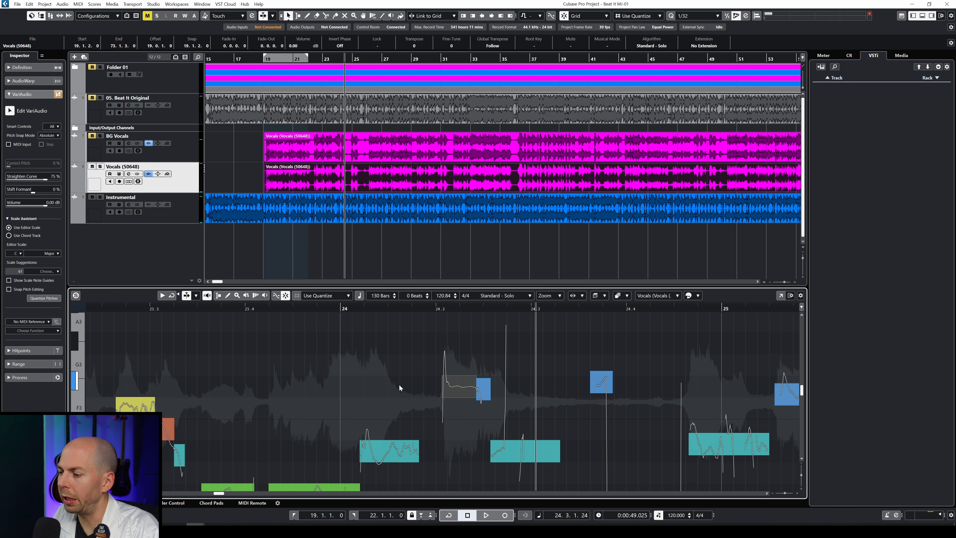
Try the note just after beat 24.2 at G3, then return it to F#3
left_click_drag(465, 391, 468, 379)
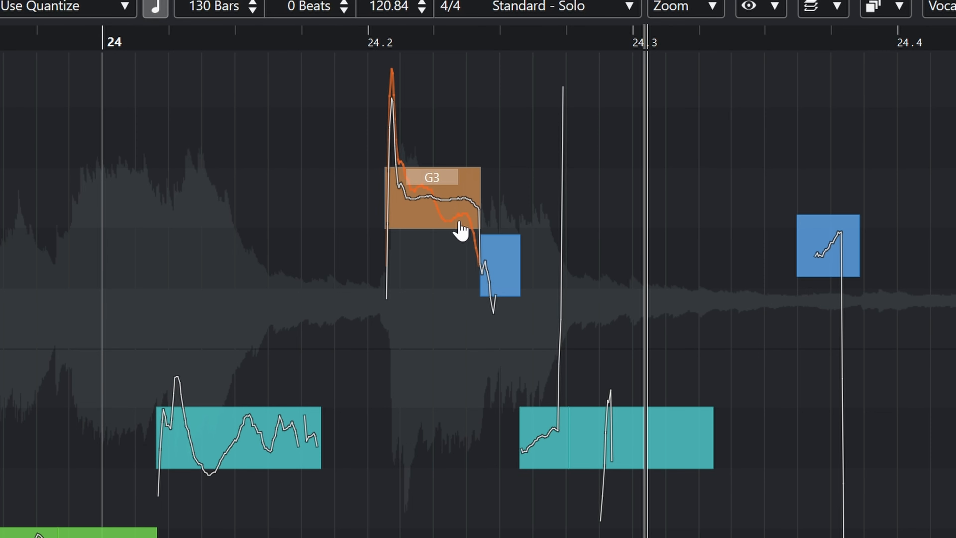
left_click_drag(459, 222, 456, 252)
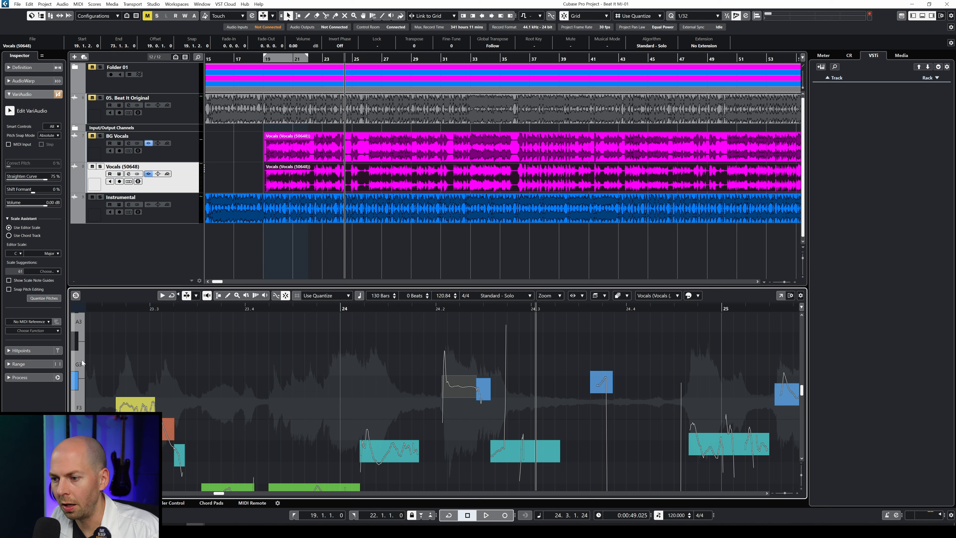
left_click_drag(452, 384, 472, 381)
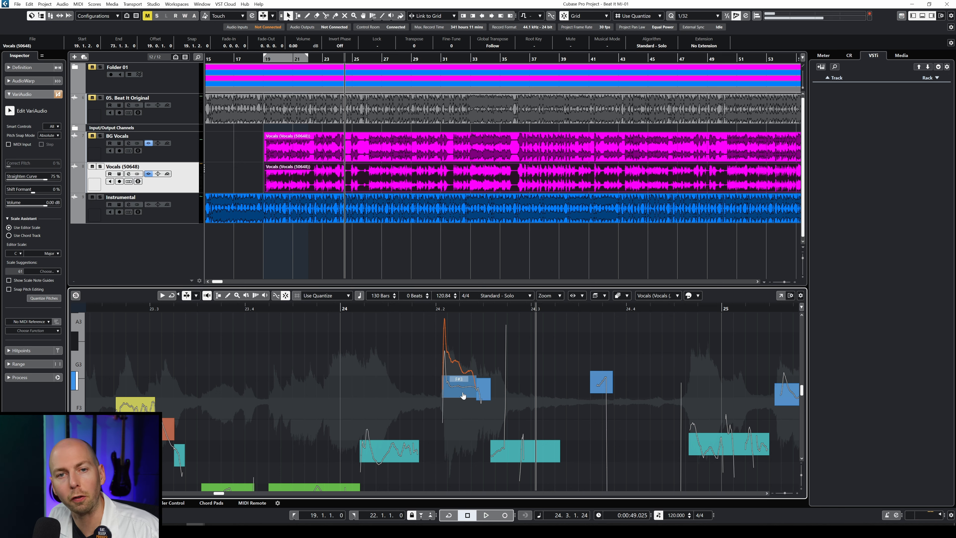
Play the corrected vocals from between beats 23.3 and 23.4
left_click(289, 308)
key("g")
key("g")
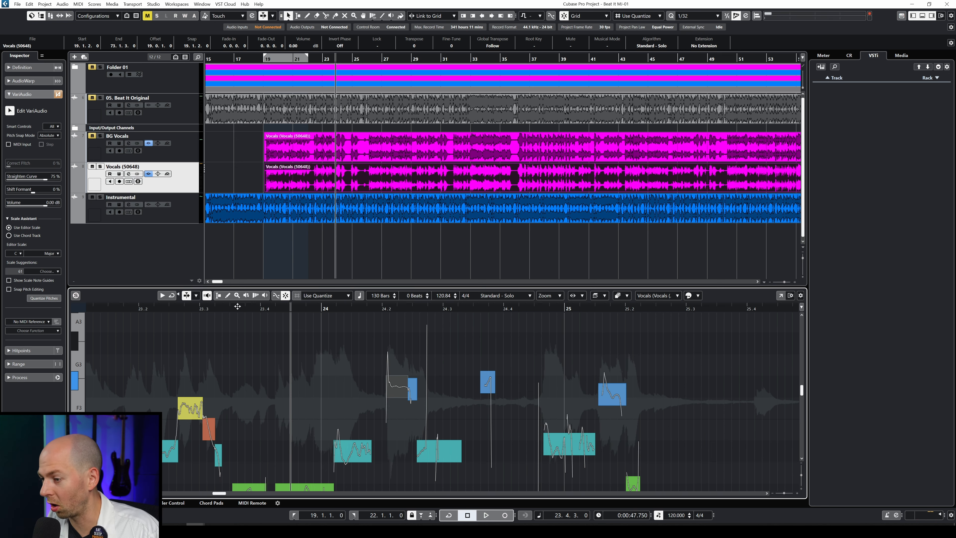
left_click(237, 306)
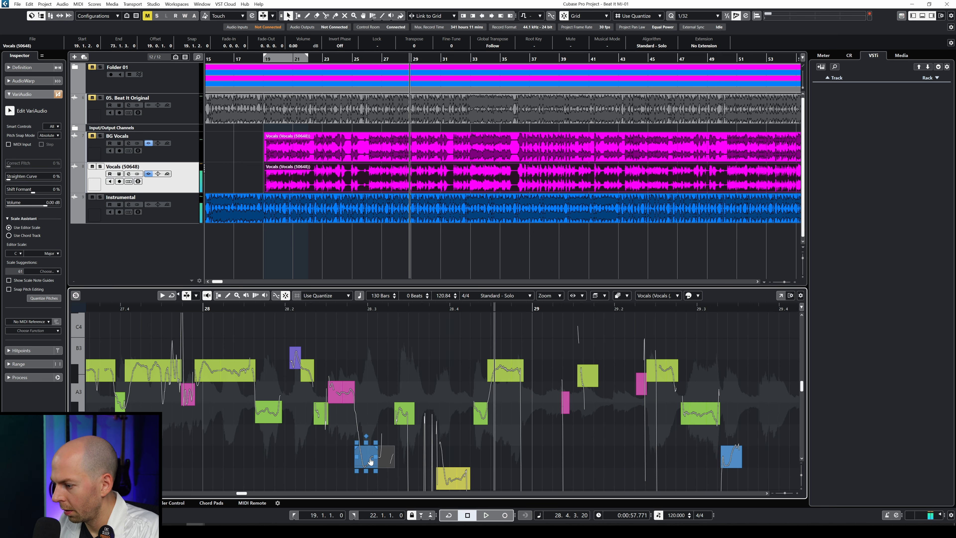
Shift the formant of the F#3 note around beat 28.3 to 7%, move its tilt anchor and quantize its pitch
mouse_move(371, 460)
left_mouse_down()
mouse_move(373, 440)
mouse_move(368, 447)
left_mouse_up()
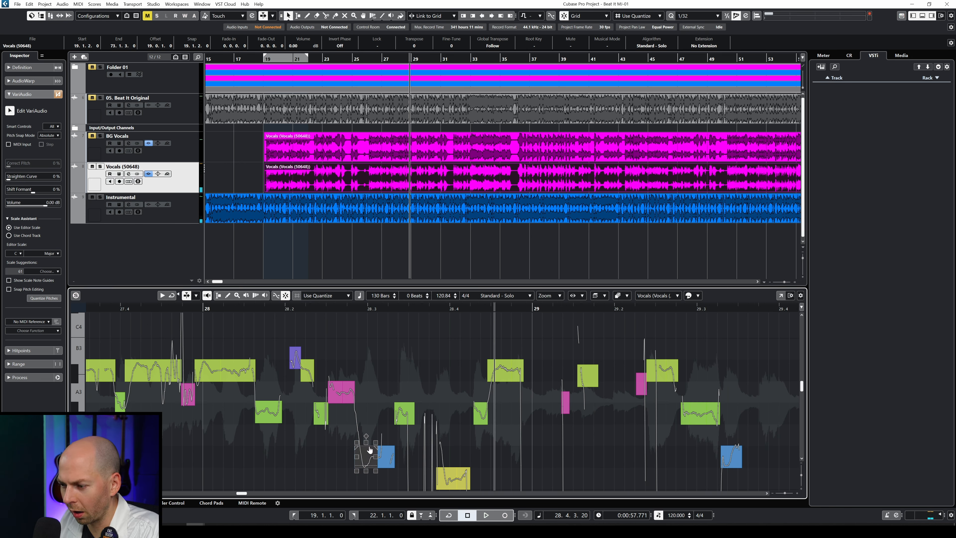
scroll(371, 460, "up", 3)
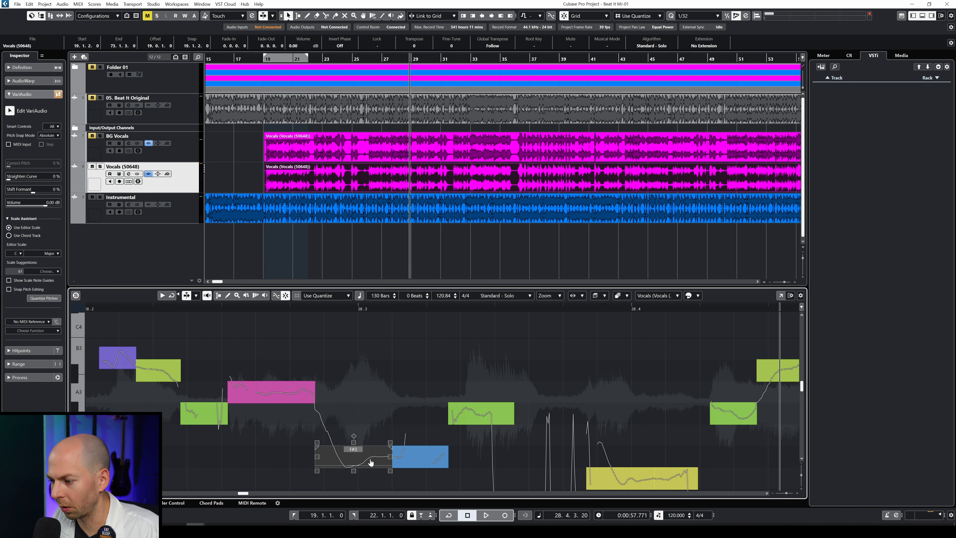
scroll(372, 465, "up", 1)
scroll(333, 457, "down", 2)
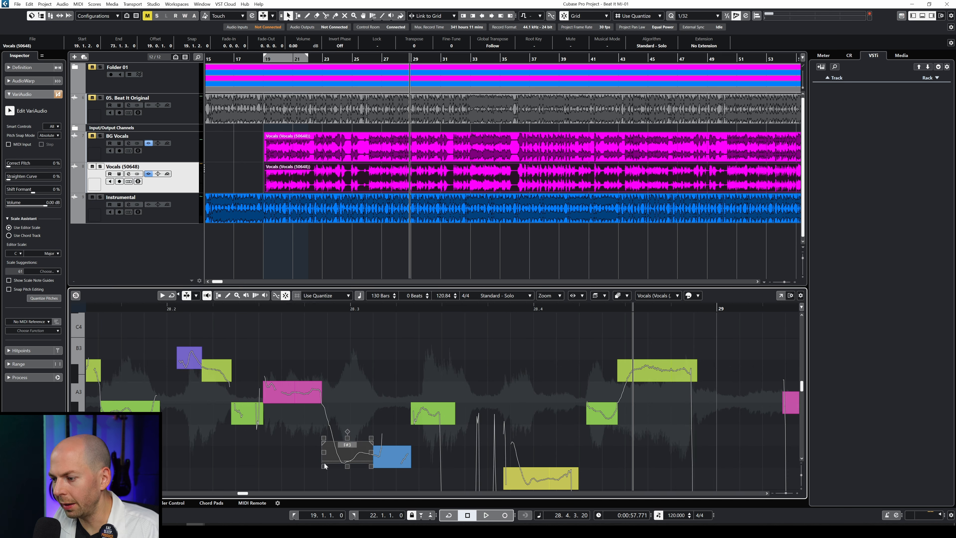
left_click_drag(324, 465, 325, 437)
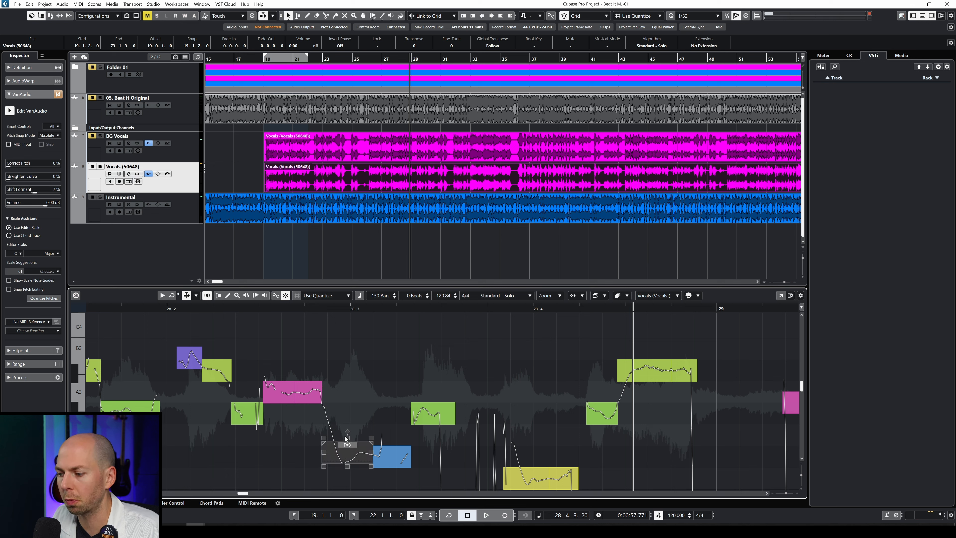
left_click_drag(347, 438, 323, 416)
mouse_move(333, 436)
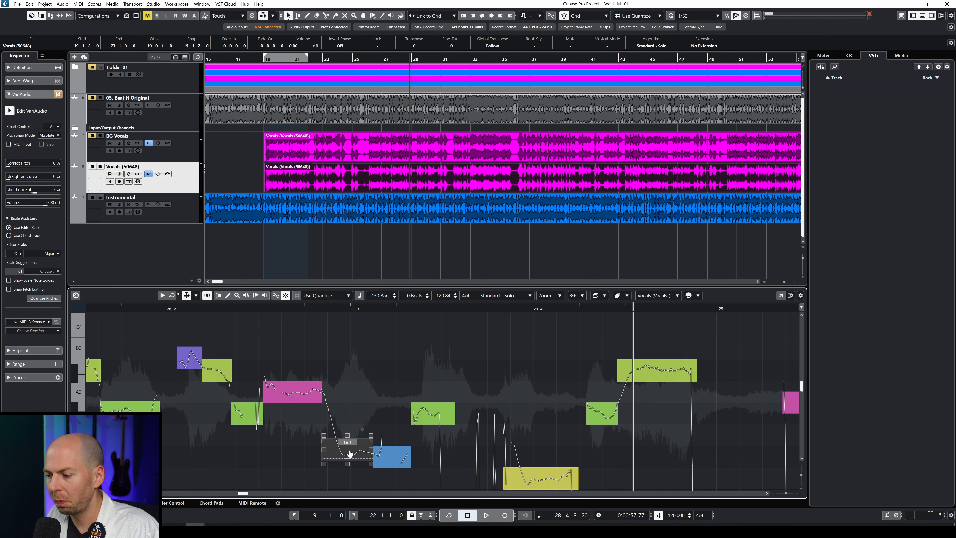
key("q")
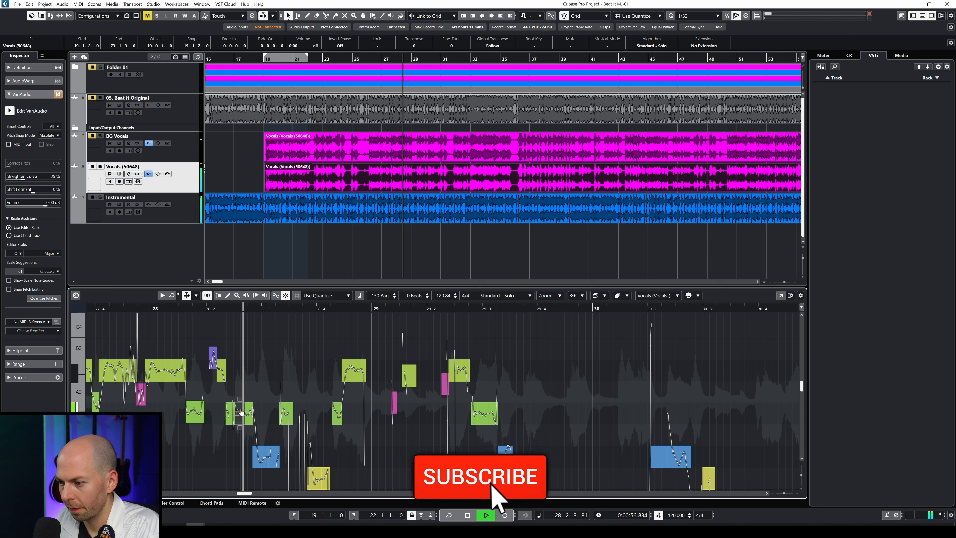
Play the vocals through bars 28 to 30 to check the corrected notes
key("space")
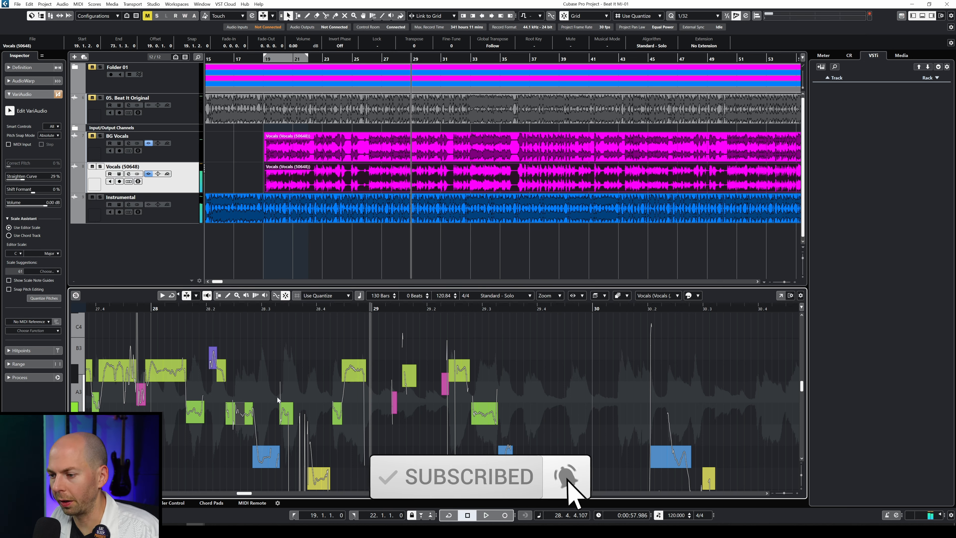
key("space")
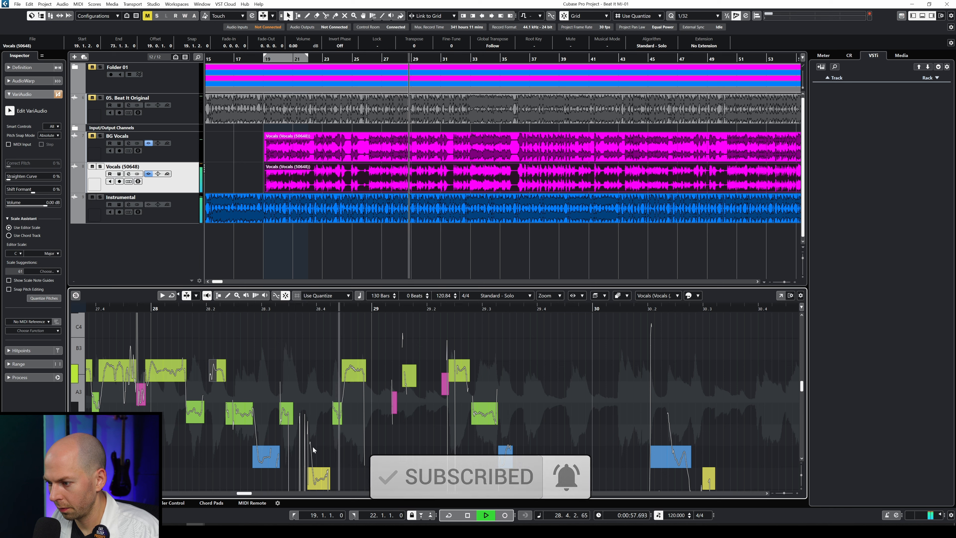
scroll(625, 451, "down", 3)
key("space")
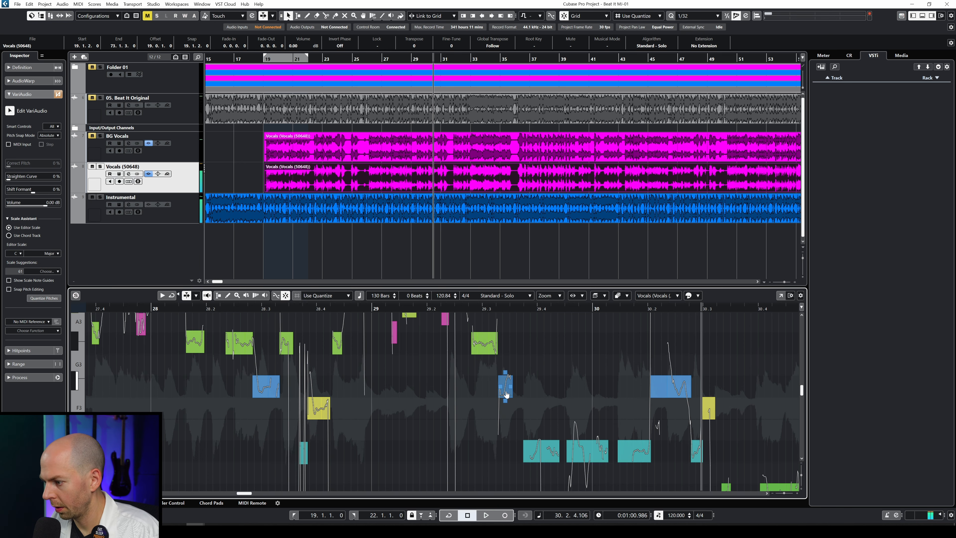
Split the F#3 note between beats 29.3 and 29.4 in two and play the passage up to bar 30
scroll(505, 395, "up", 3)
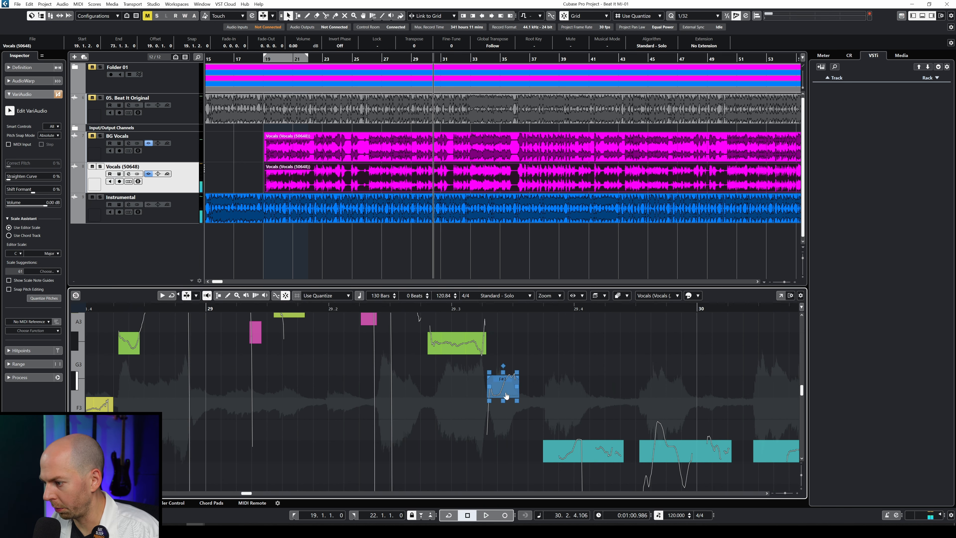
scroll(506, 395, "up", 4)
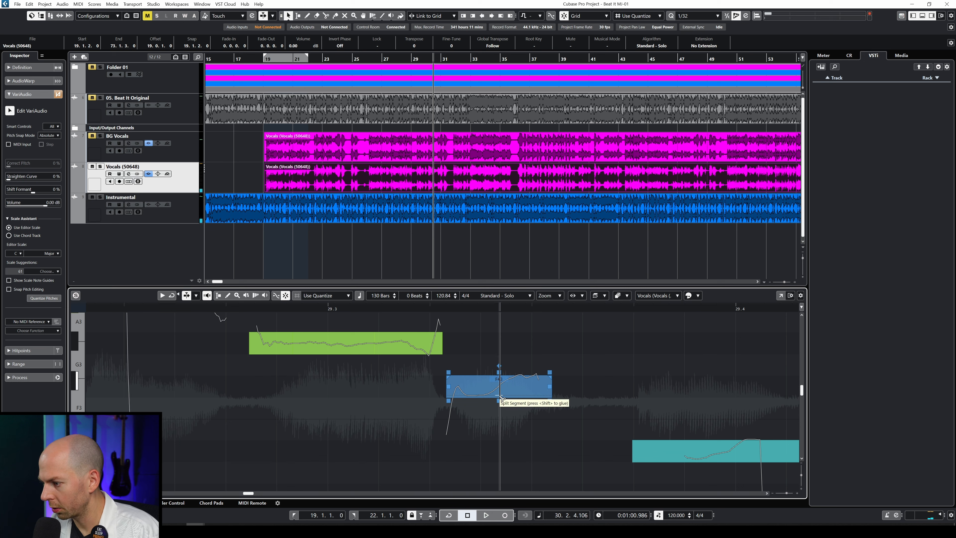
left_click(499, 397)
key("Down")
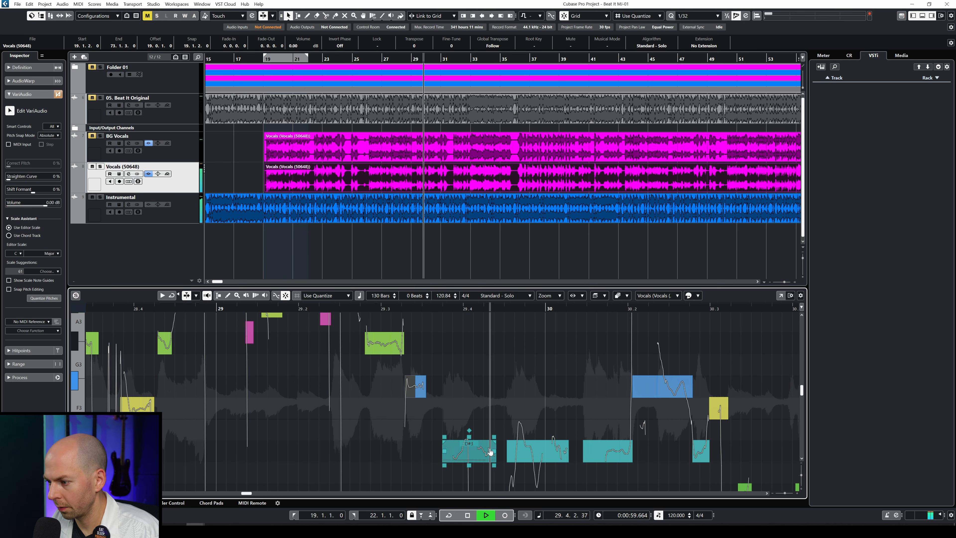
key("space")
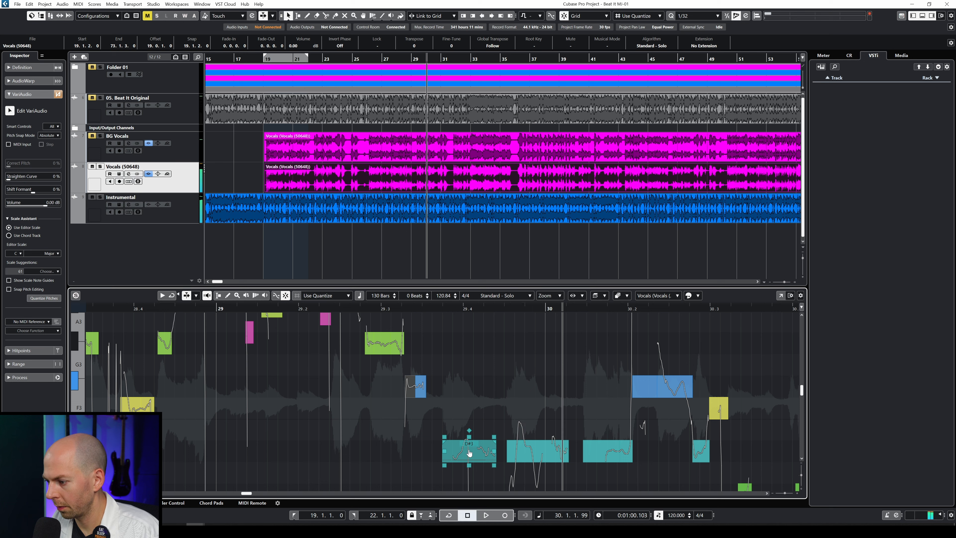
Split the D#3 note around beat 29.4 in two, fine-tune both parts and play them from just after beat 29.3
left_click(473, 461)
left_click_drag(466, 454, 465, 463)
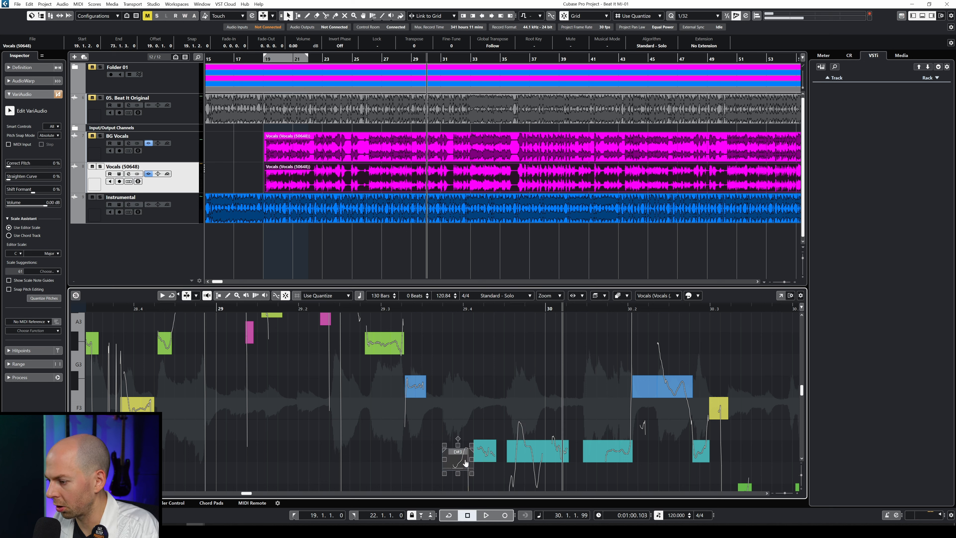
double_click(394, 306)
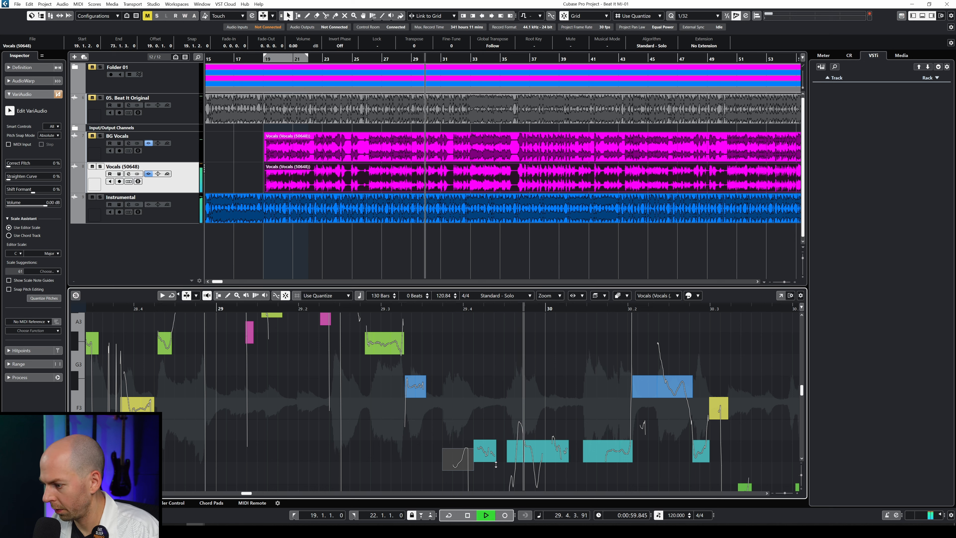
key("space")
left_click(489, 453)
mouse_move(482, 447)
left_click_drag(483, 438, 484, 444)
Split the D#3 note crossing bar 30 and the C#3 note at beat 30.4, and correct the pitch of the resulting segments
left_click(525, 459)
left_click(550, 459)
left_click_drag(559, 460, 537, 443)
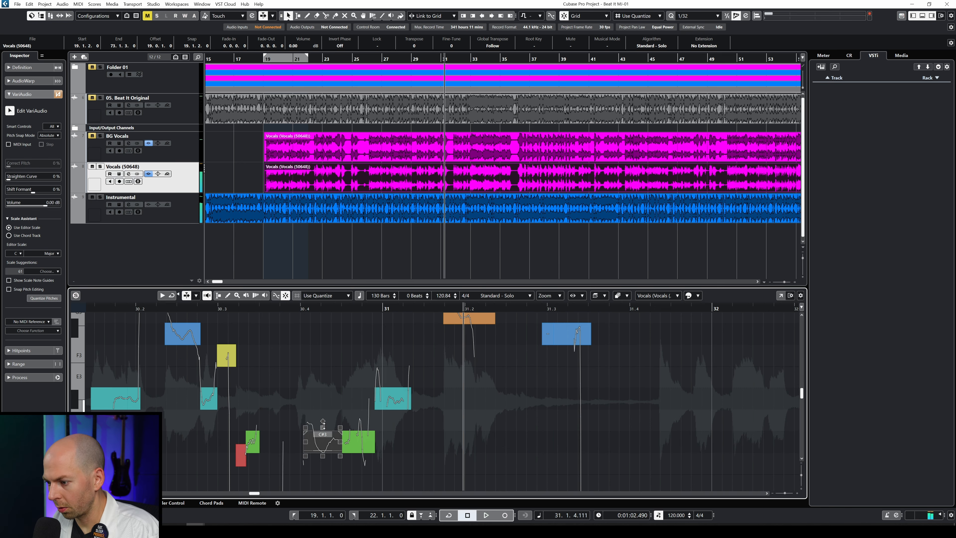
left_click(331, 451)
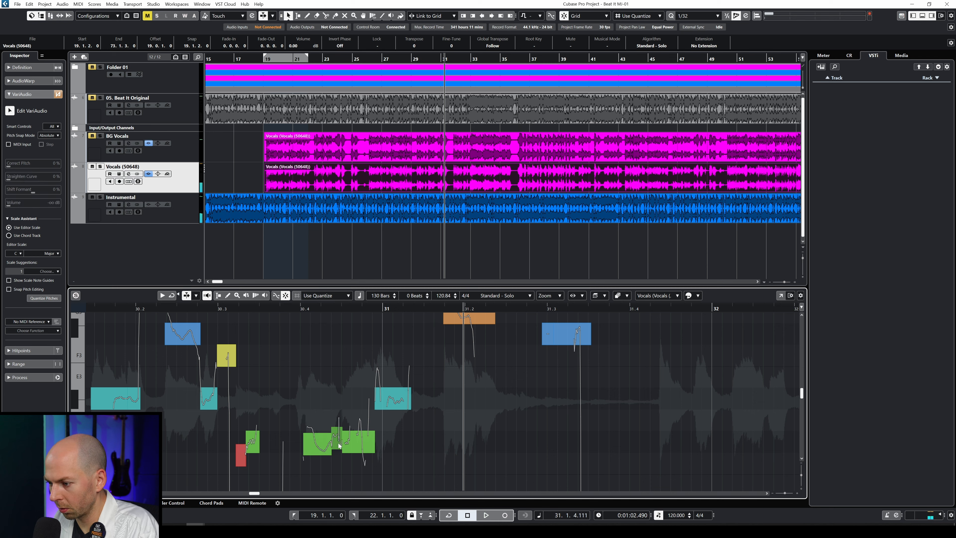
left_click_drag(339, 446, 339, 450)
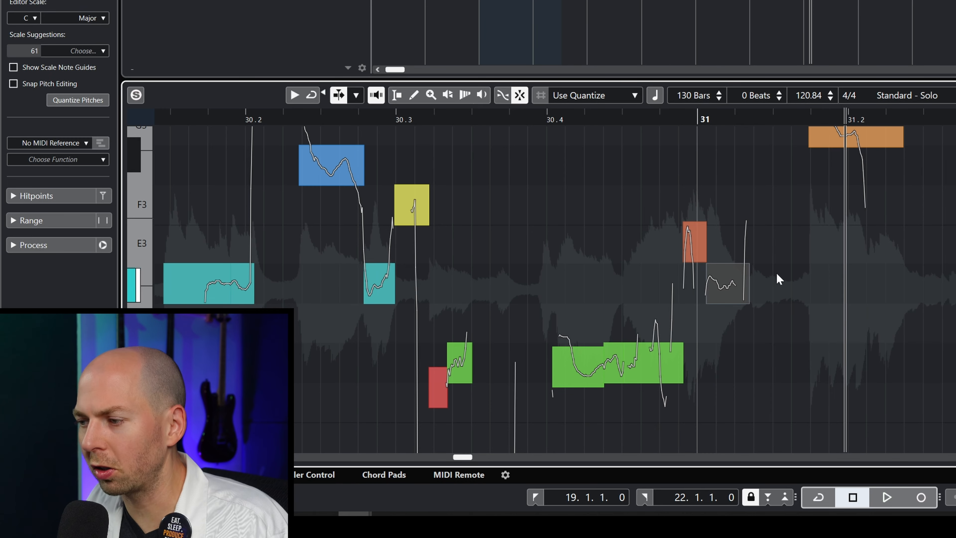
Trim the end of the G3 note at beat 31.2, lower it to F#3 and play it from between beat 30.4 and bar 31
scroll(445, 399, "up", 2)
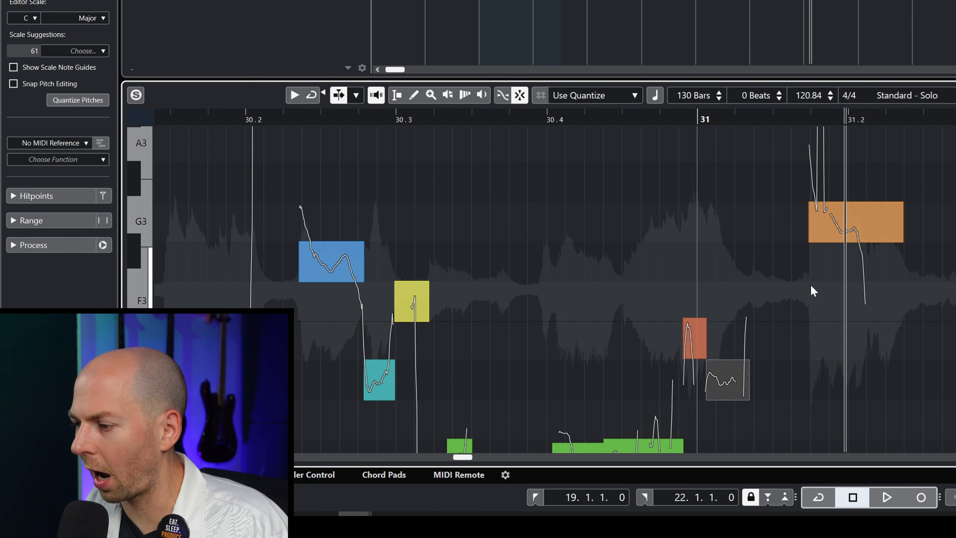
scroll(813, 291, "up", 1)
left_click(866, 273)
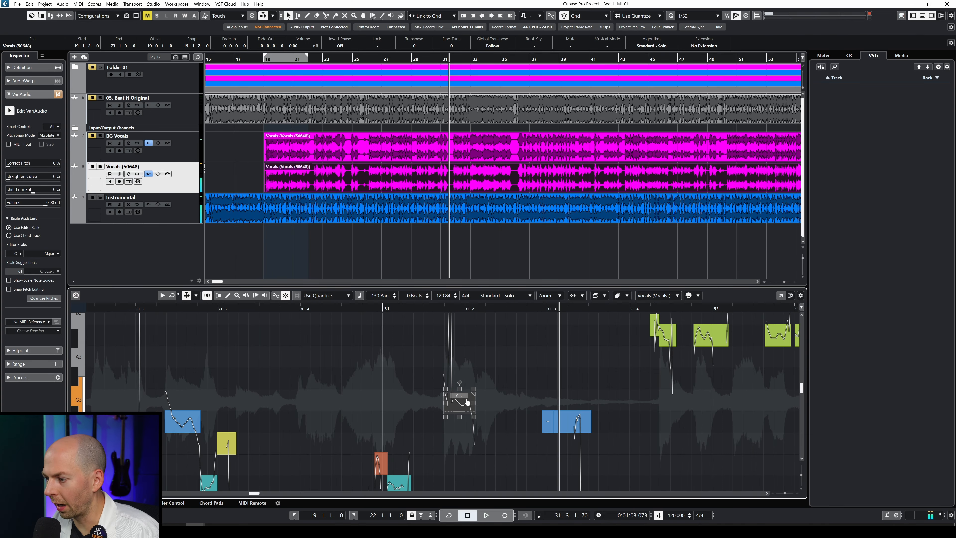
left_click(857, 241)
left_click_drag(469, 406, 469, 426)
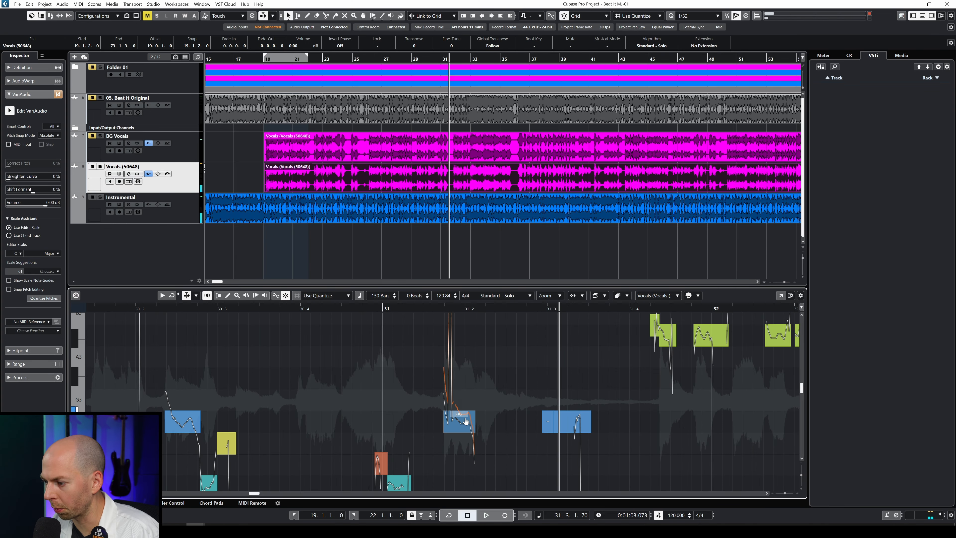
left_click(351, 309)
key("space")
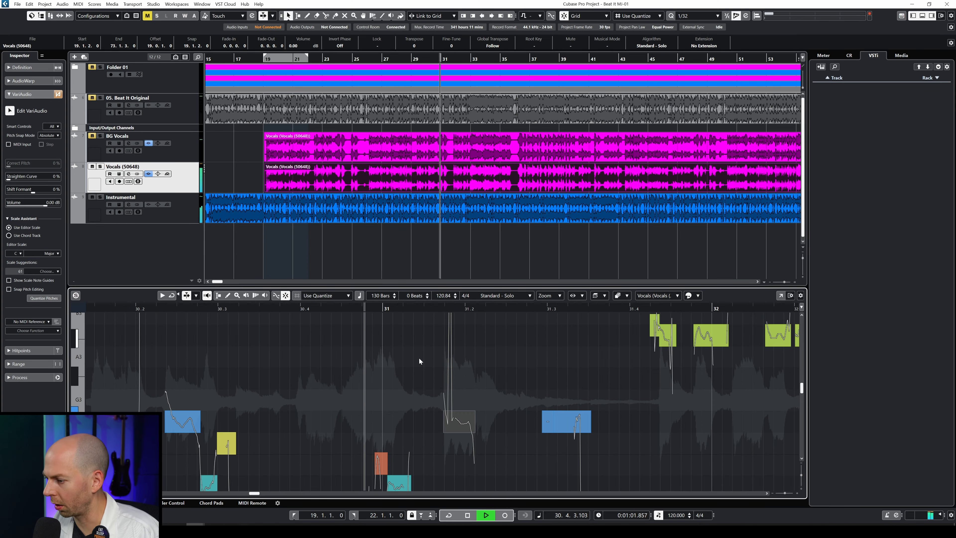
key("space")
Play the corrected vocals again from just before bar 31
scroll(445, 377, "down", 5)
scroll(445, 377, "down", 10)
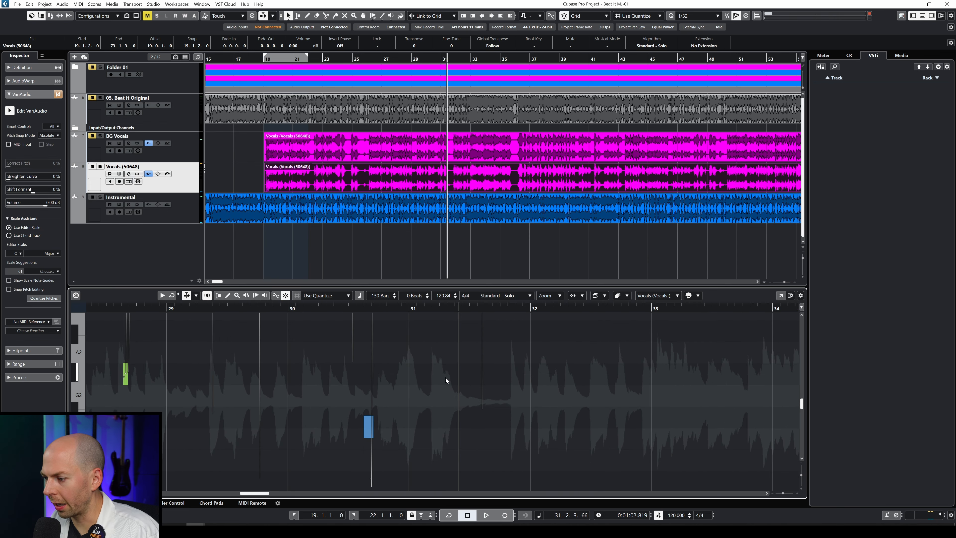
scroll(445, 377, "up", 9)
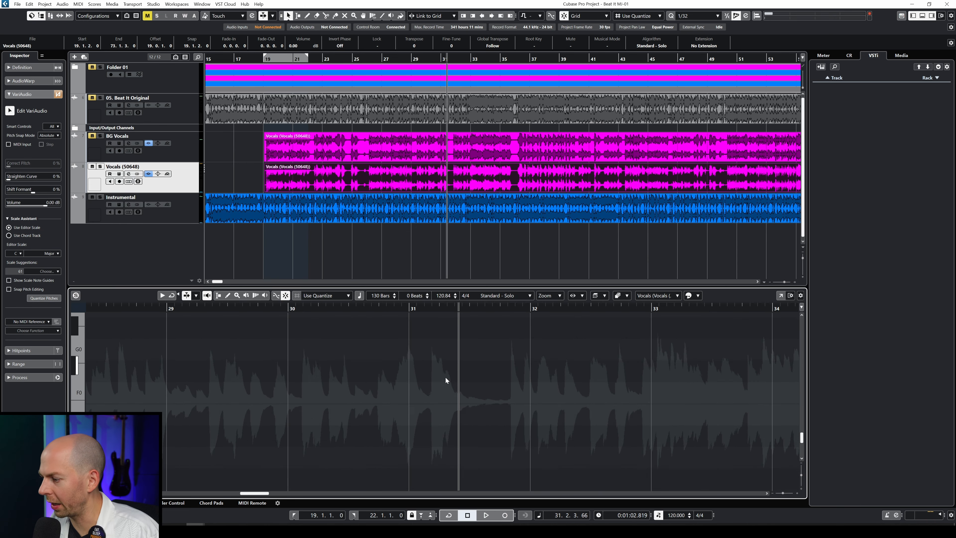
scroll(445, 376, "up", 3)
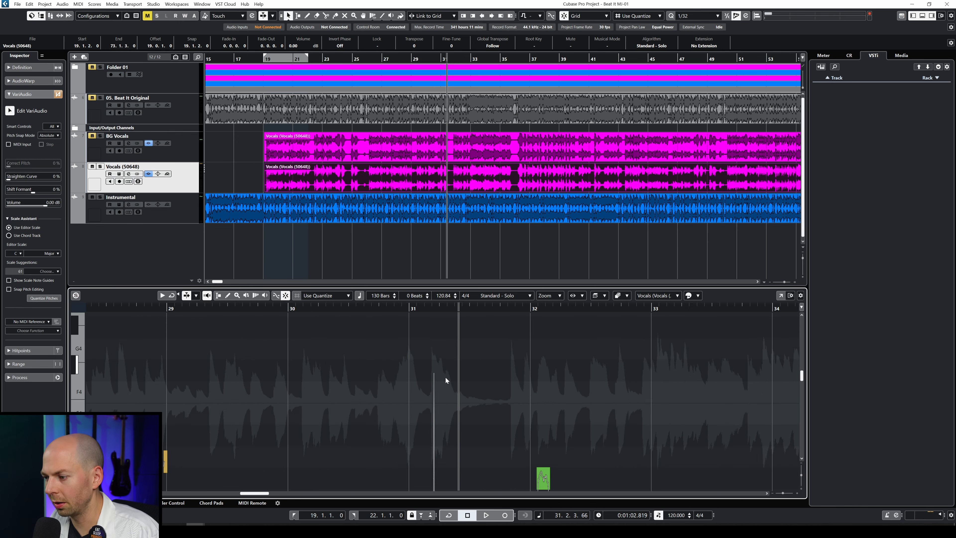
left_click(393, 307)
key("space")
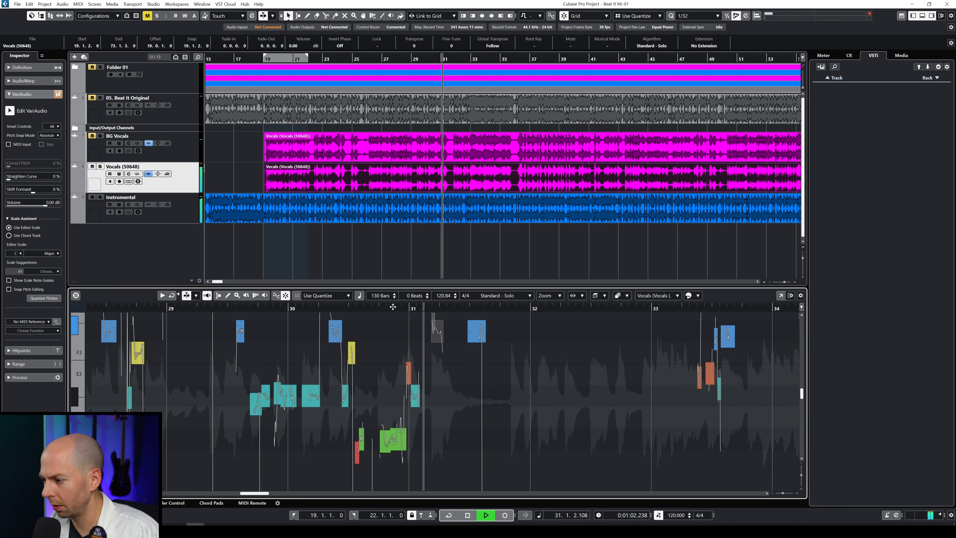
key("space")
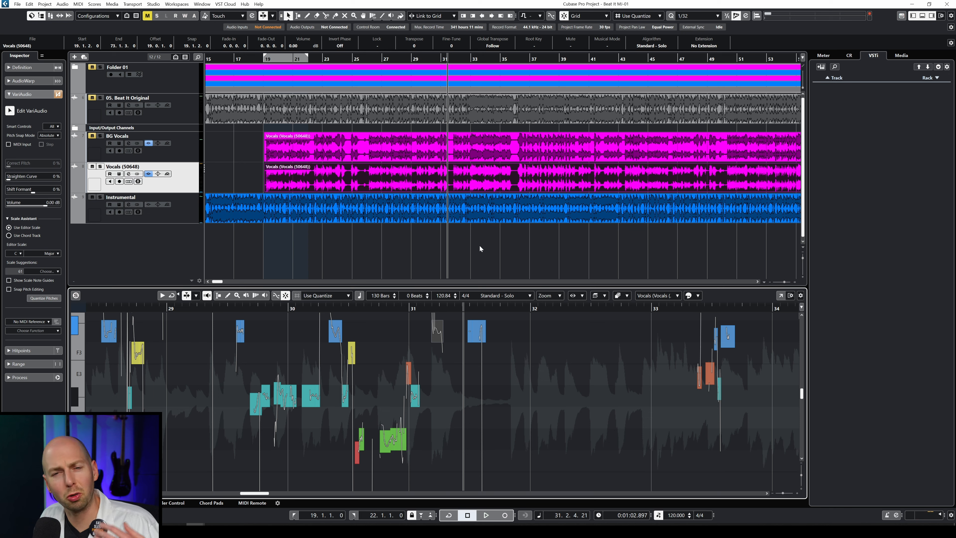
Play the corrected vocals from beat 30.4 into bar 32
scroll(451, 399, "up", 2)
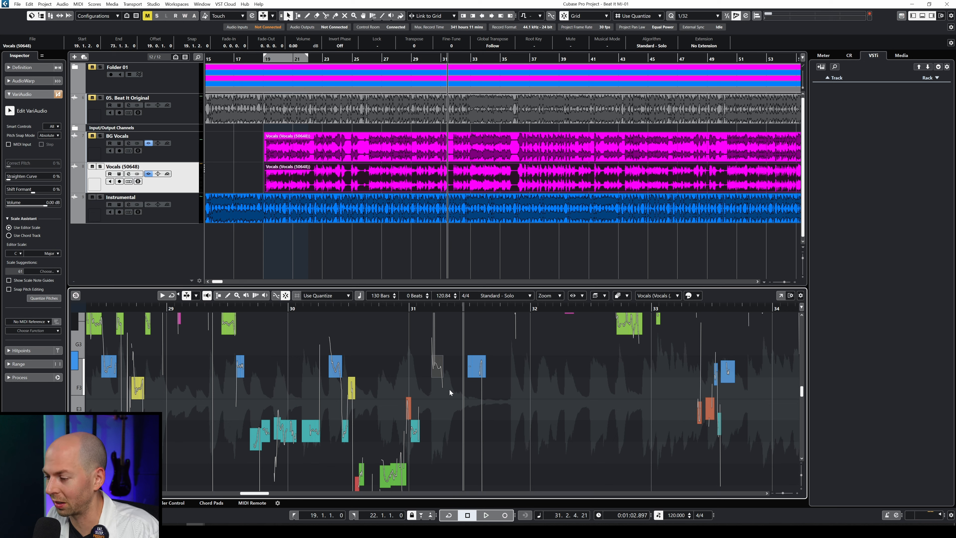
left_click_drag(399, 309, 378, 309)
key("space")
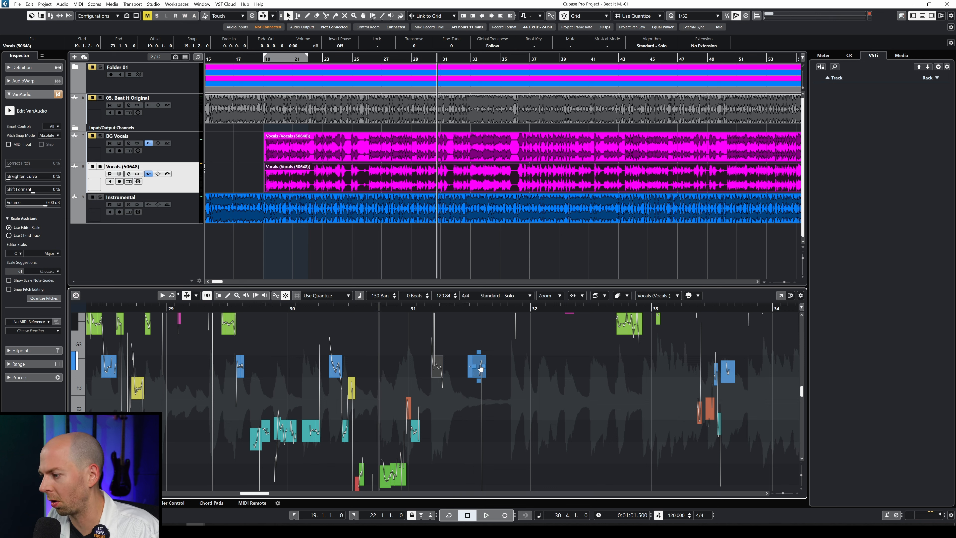
scroll(586, 390, "up", 6)
key("space")
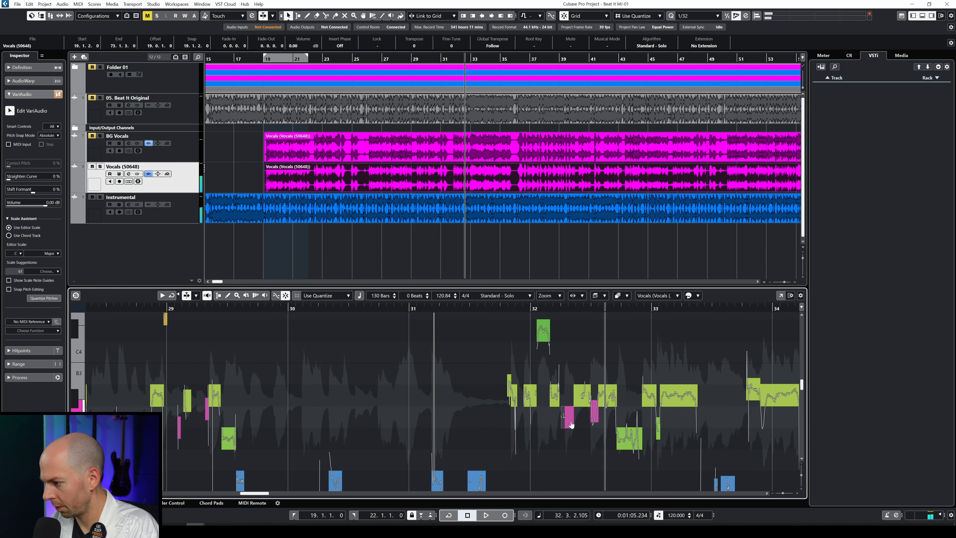
Raise the A3 note just after beat 32.2 to A#3
scroll(569, 414, "up", 3)
left_click(569, 399)
key("space")
scroll(576, 398, "down", 2)
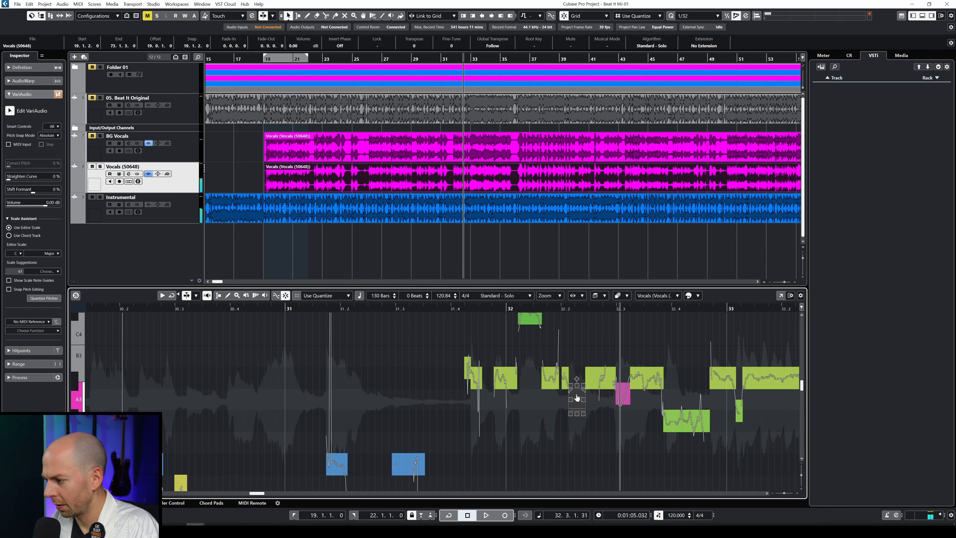
key("Up")
left_click(640, 382)
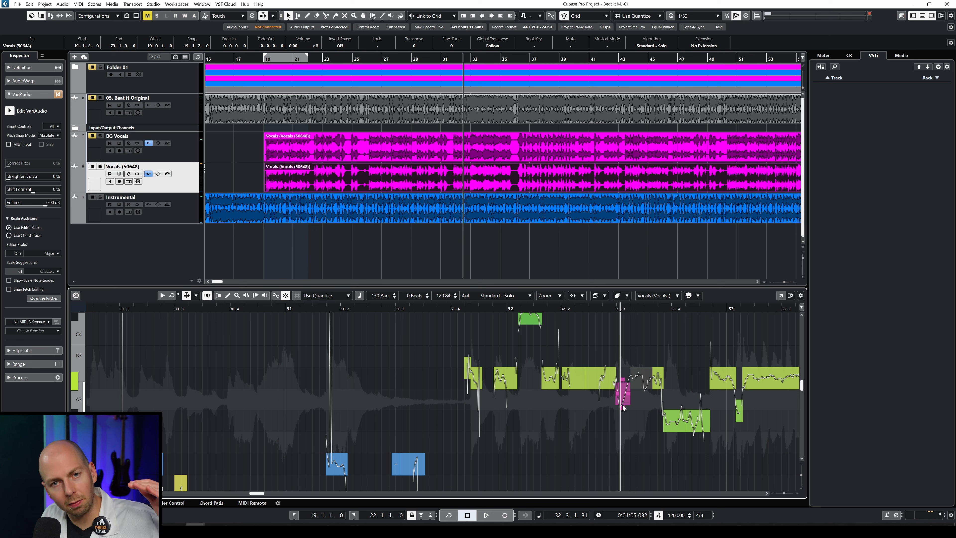
left_click_drag(637, 381, 657, 370)
key("ctrl+z")
key("ctrl+z")
Split the A#3 note after beat 32.3 and straighten the pitch curve of the resulting segments, with Straighten Curve at 50 %
left_click(650, 361)
left_click(640, 377)
left_click(644, 386)
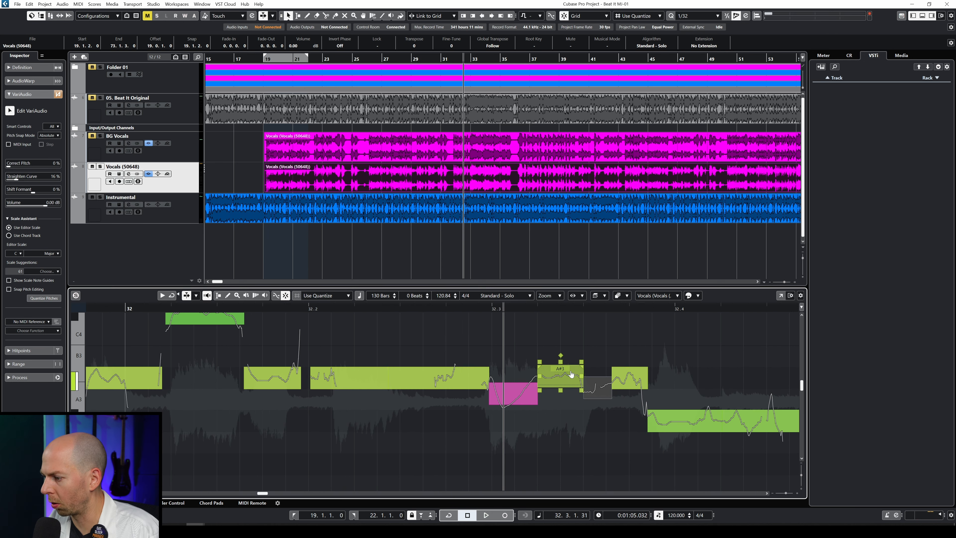
left_click(632, 379)
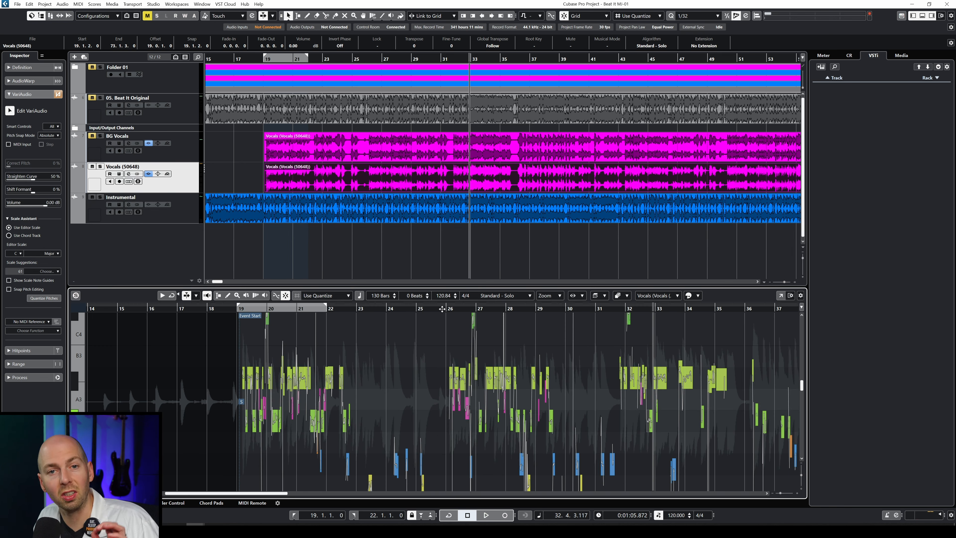
Play the vocals from bar 29 and set Straighten Curve to 82 % on the short A#3 segment just before bar 34
left_click(442, 309)
key("space")
left_click(540, 308)
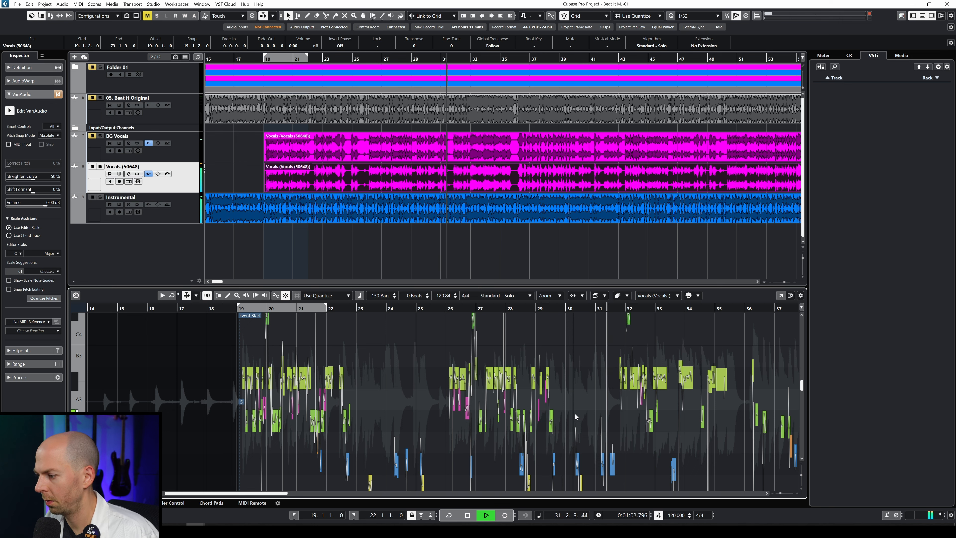
scroll(574, 413, "down", 3)
key("space")
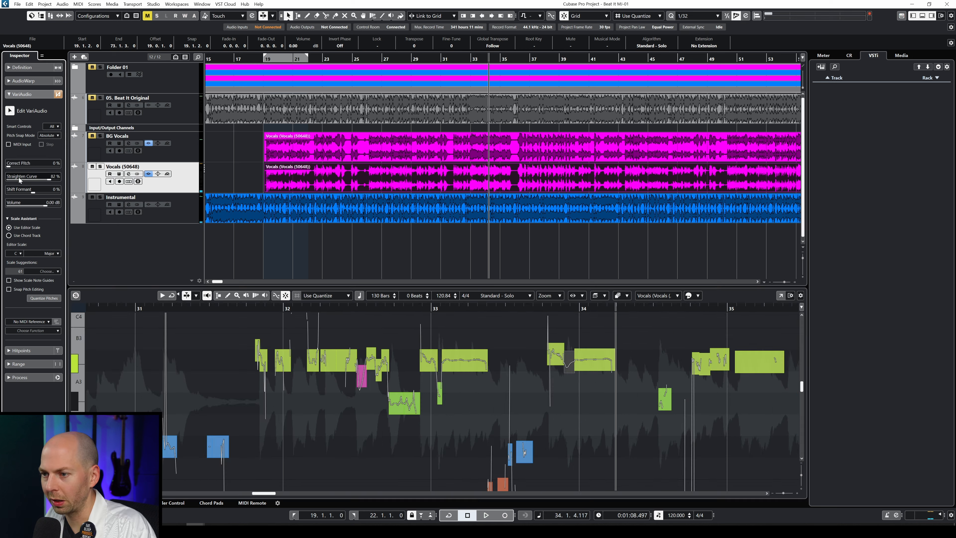
left_click_drag(8, 181, 49, 179)
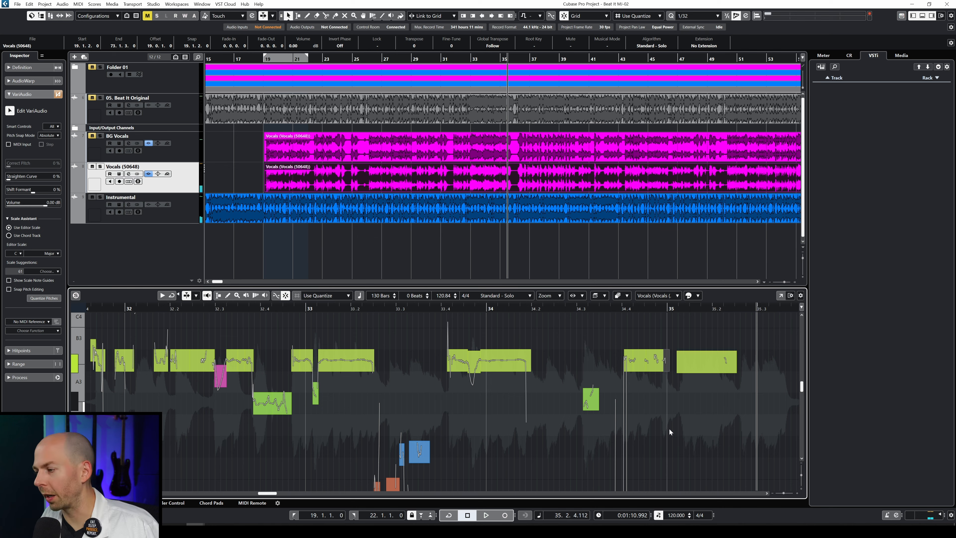
Split the F3 note between beats 47.3 and 47.4 and correct its second part to F3
scroll(669, 428, "down", 3)
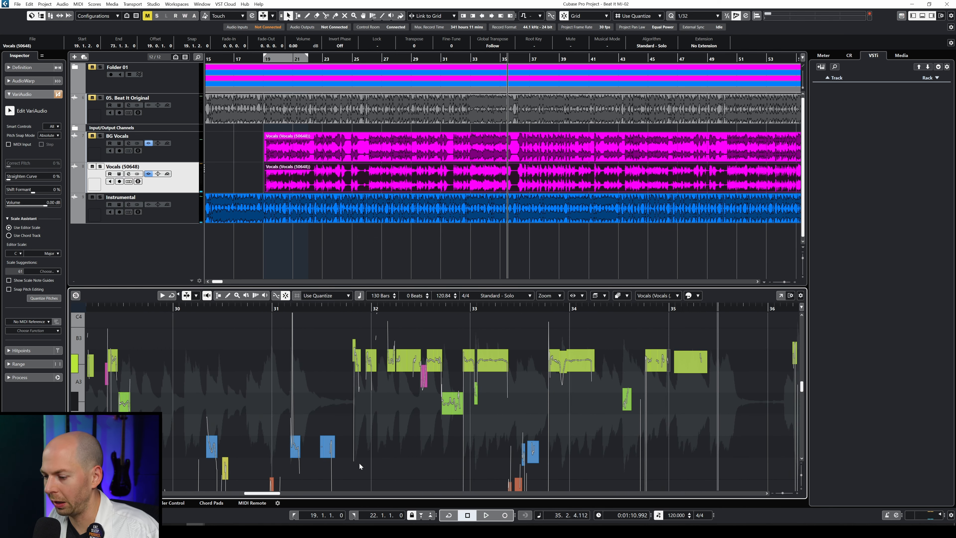
left_click_drag(274, 493, 304, 495)
scroll(198, 367, "down", 3)
scroll(198, 367, "up", 3)
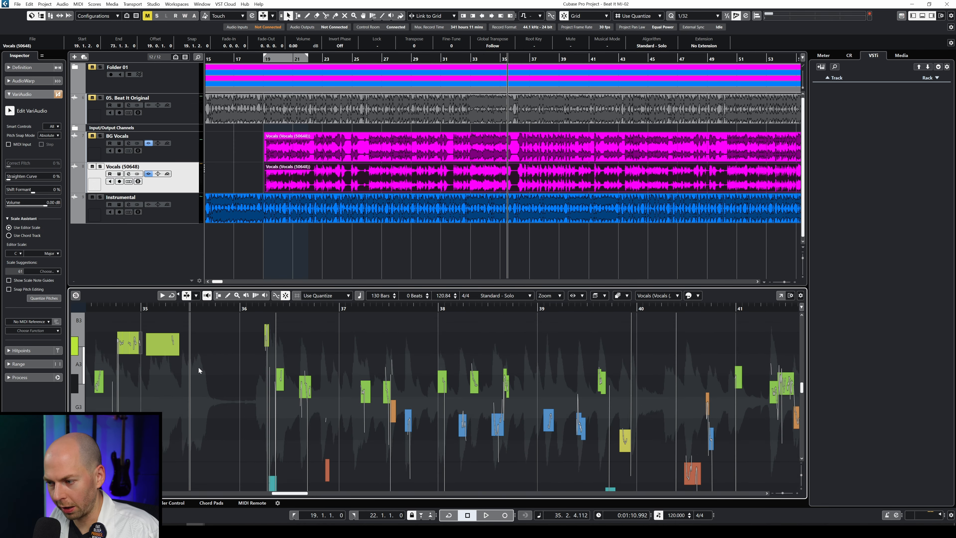
scroll(265, 392, "down", 1)
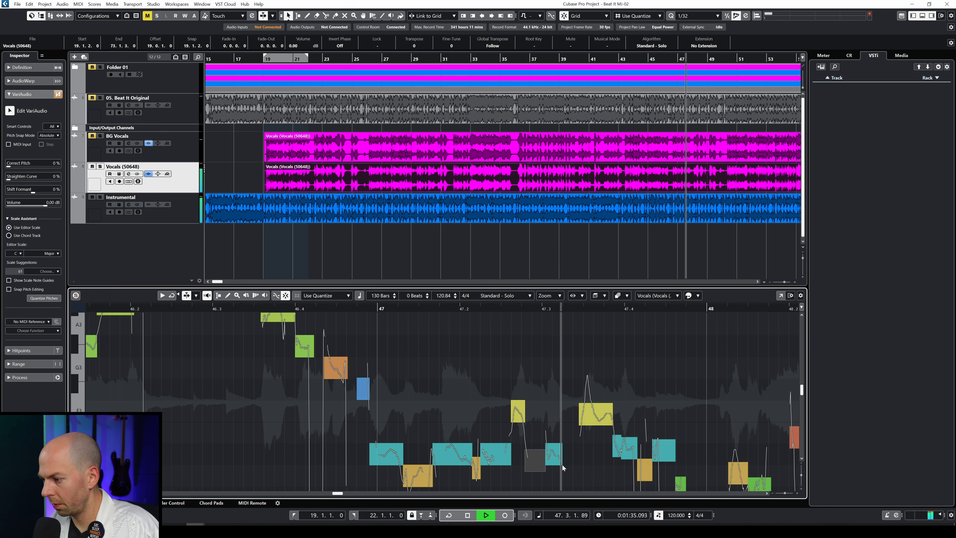
scroll(600, 444, "down", 1)
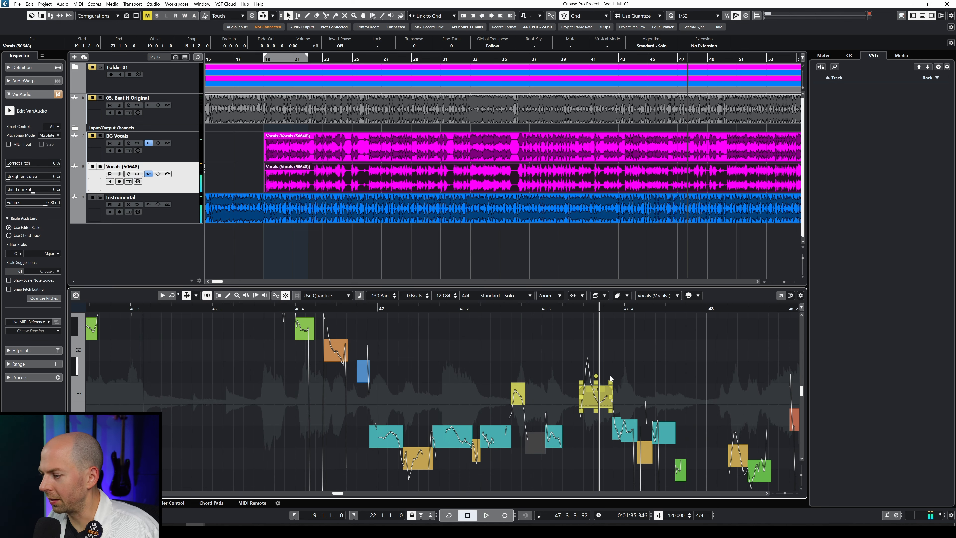
left_click(596, 407)
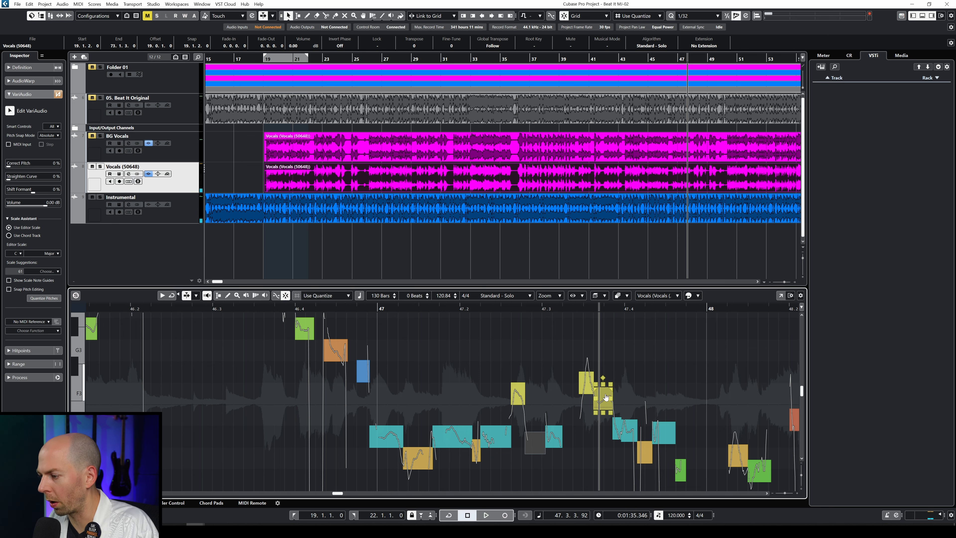
key("Delete")
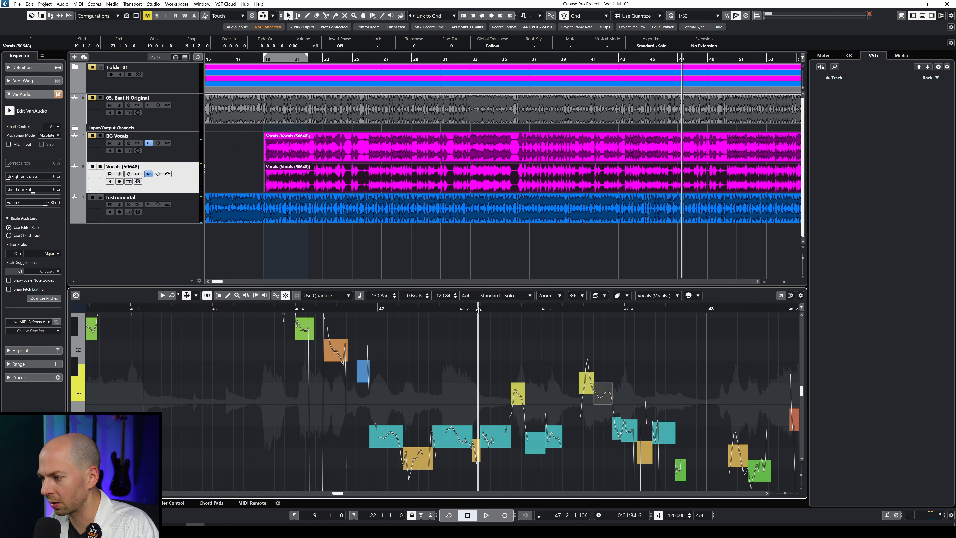
Play the vocals from just after beat 47.2 and correct the pitch of the D#3 segment at beat 47.4
left_click_drag(478, 309, 485, 392)
left_click(630, 452)
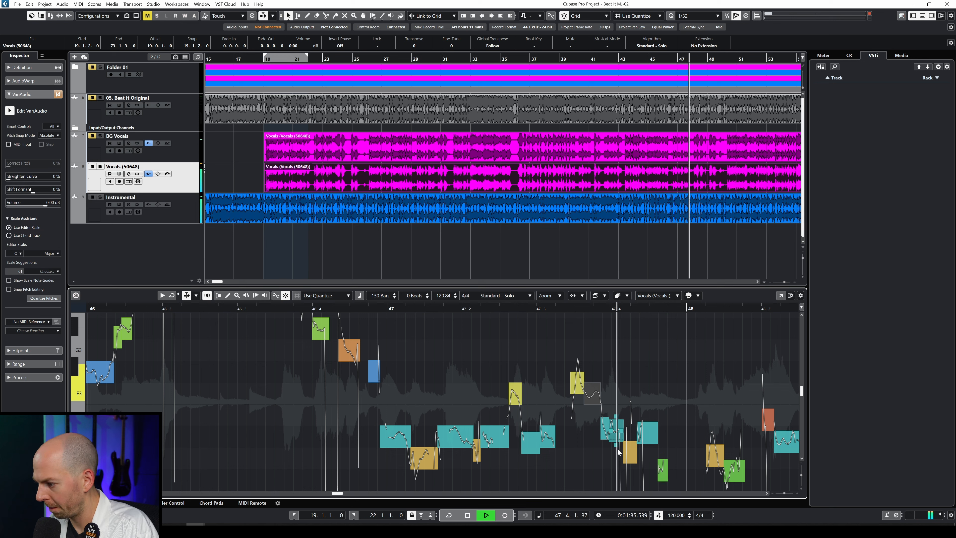
key("space")
key("Right")
key("Right")
key("Right")
key("Right")
key("Right")
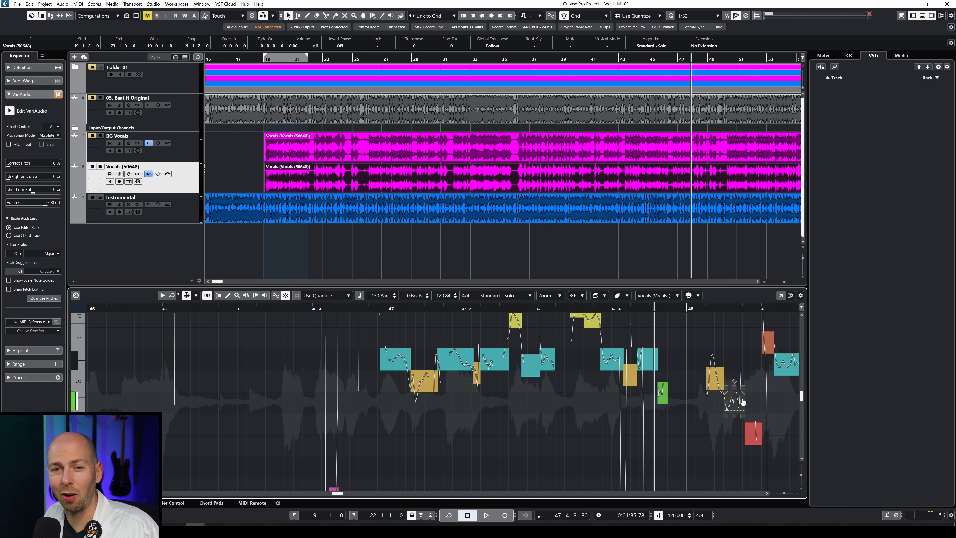
Lower the D#3 note after beat 48.2 to D3 and play the vocals from just after bar 48
left_click_drag(644, 306, 620, 306)
key("space")
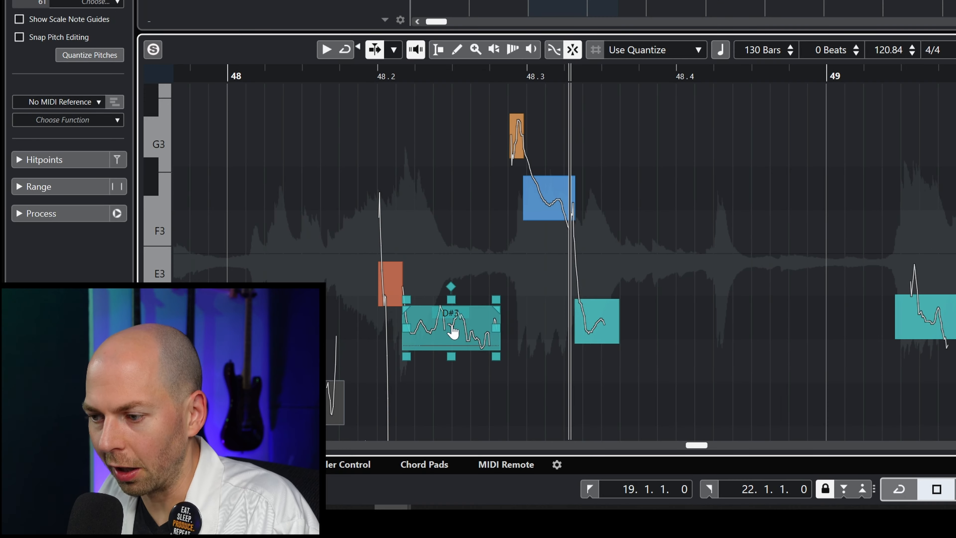
left_click_drag(452, 331, 461, 372)
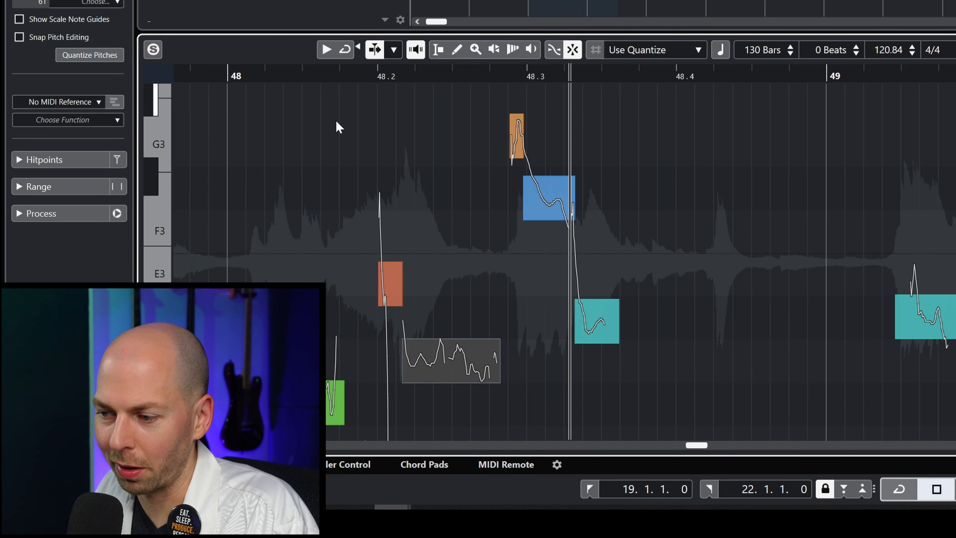
left_click(253, 77)
left_click(541, 207)
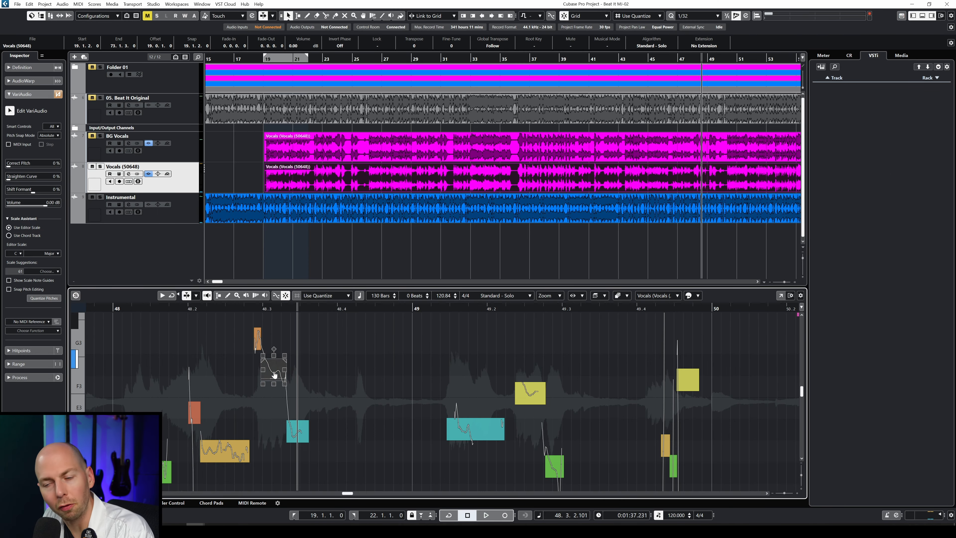
Play the corrected vocals with the instrumental through bars 28 to 35
mouse_move(245, 59)
left_mouse_down()
mouse_move(381, 68)
mouse_move(391, 85)
left_mouse_up()
key("space")
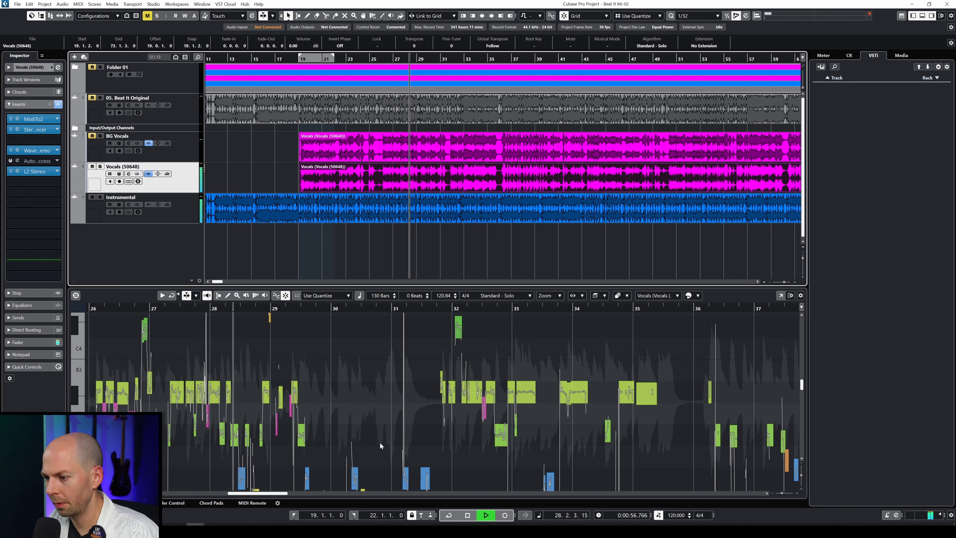
scroll(424, 449, "up", 1)
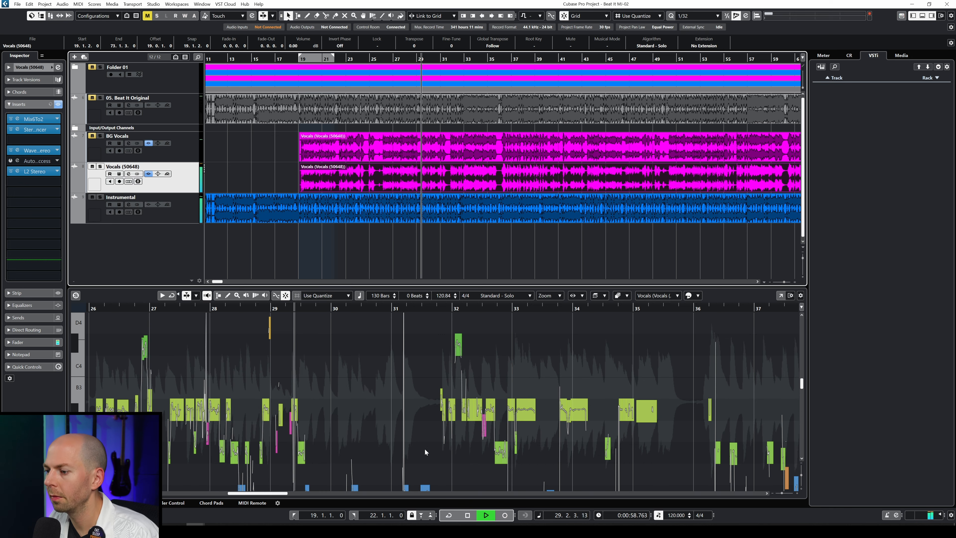
scroll(424, 449, "down", 5)
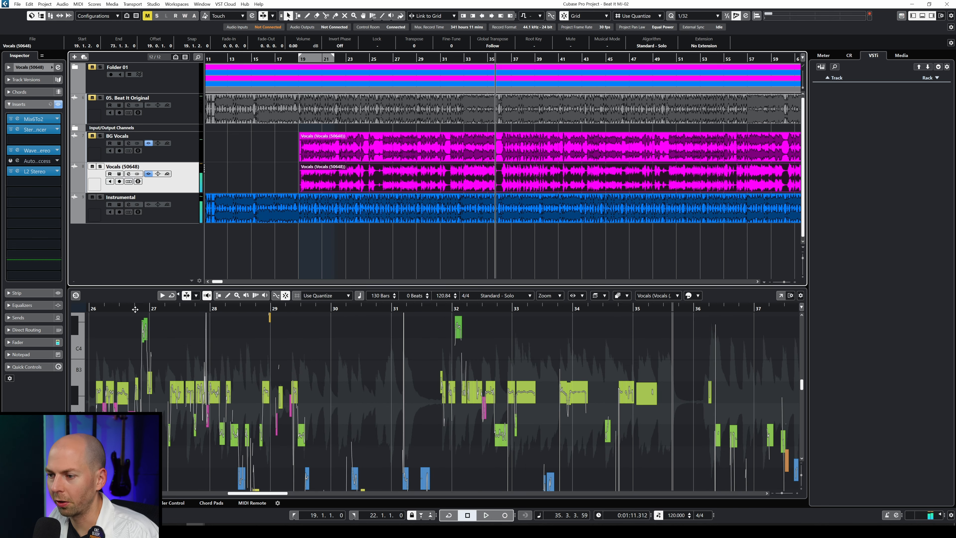
Play the vocals again from bar 26 with VariAudio bypassed for comparison
left_click(134, 309)
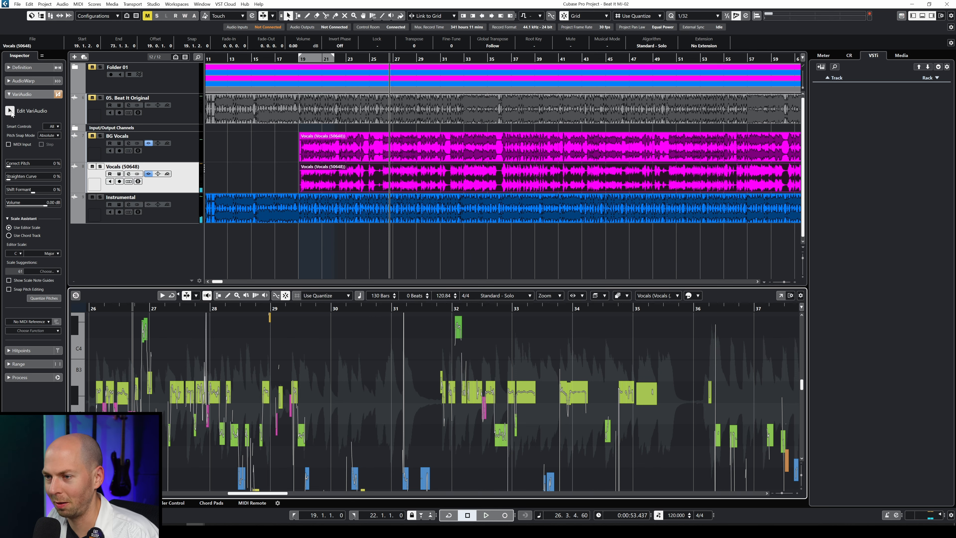
left_click(91, 308)
key("space")
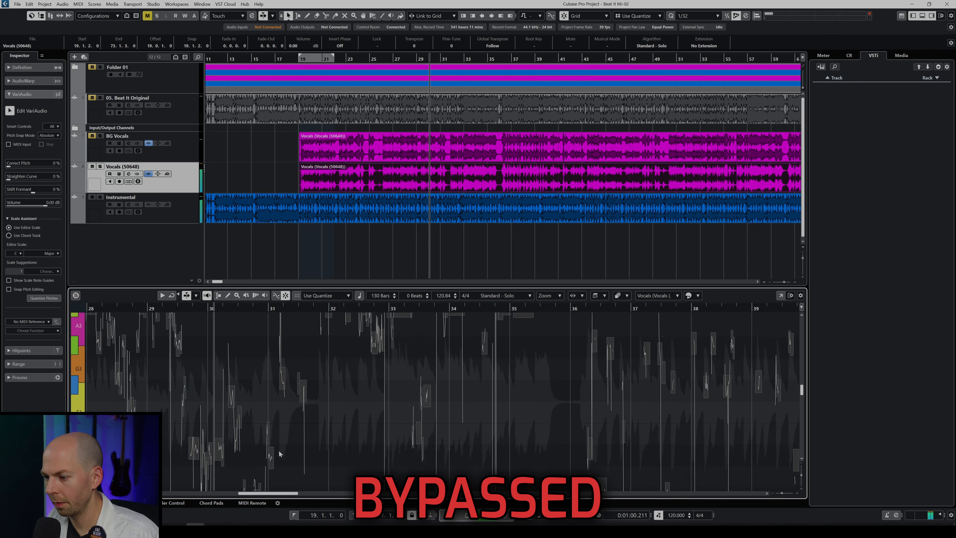
scroll(318, 419, "up", 2)
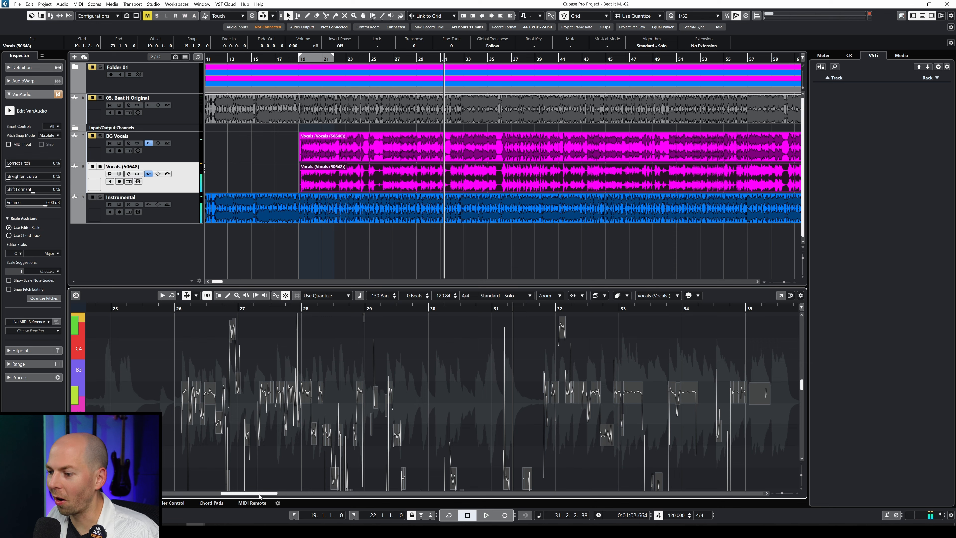
Set Straighten Curve to 84 % for all selected vocal notes and play them from between beats 25.2 and 25.3
left_click_drag(254, 494, 253, 494)
left_click_drag(22, 180, 19, 179)
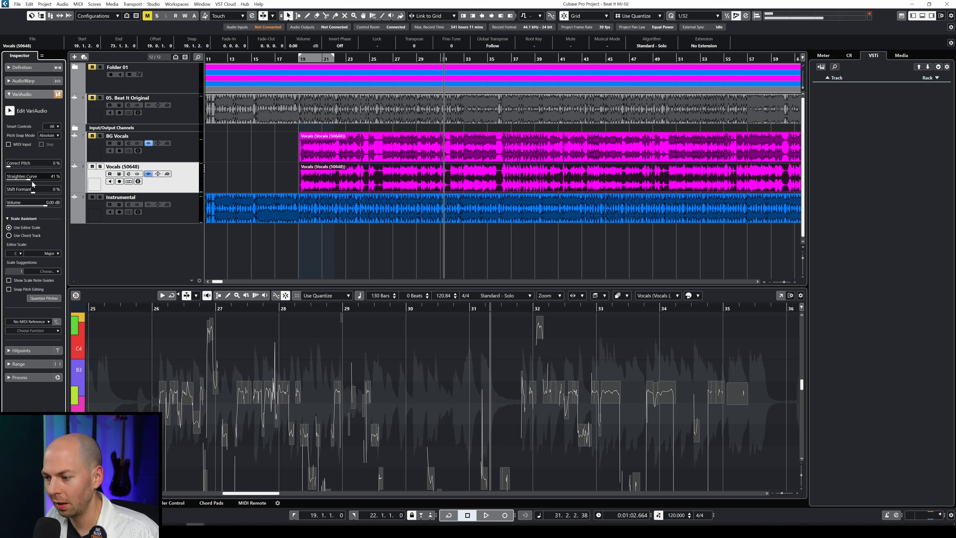
left_click_drag(53, 184, 51, 183)
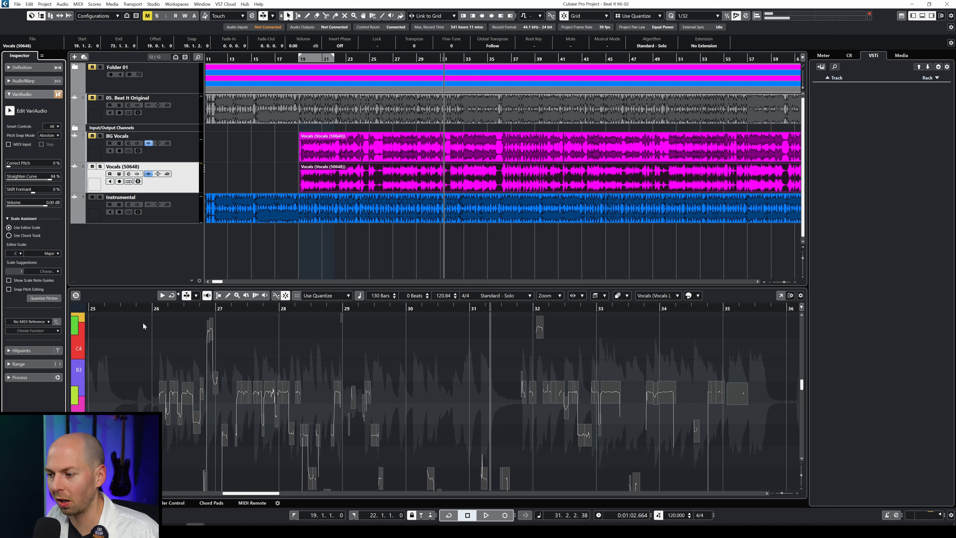
left_click(137, 308)
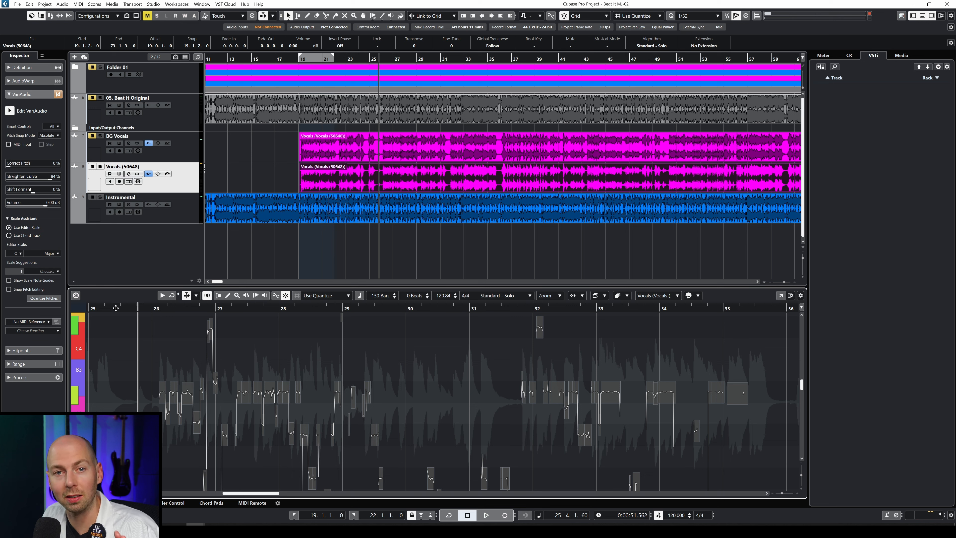
left_click(116, 308)
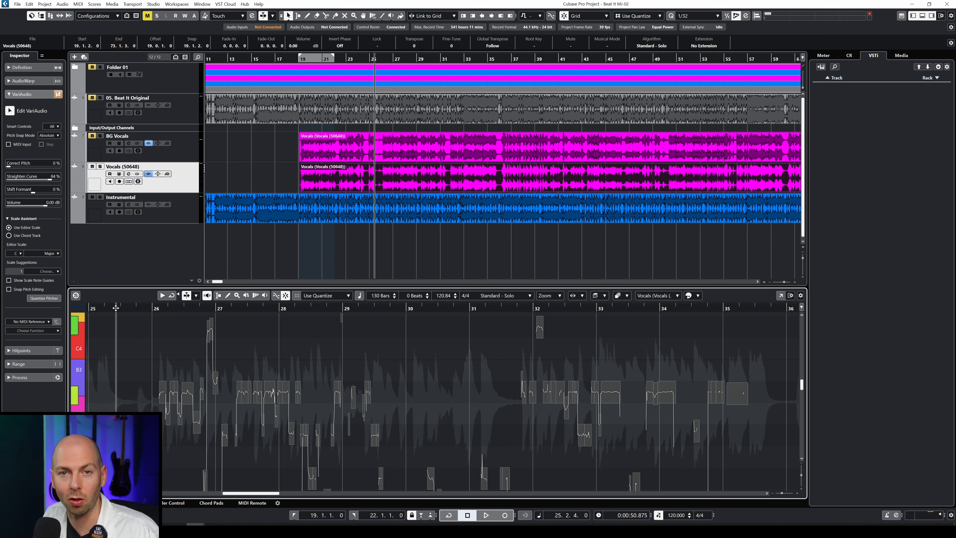
key("space")
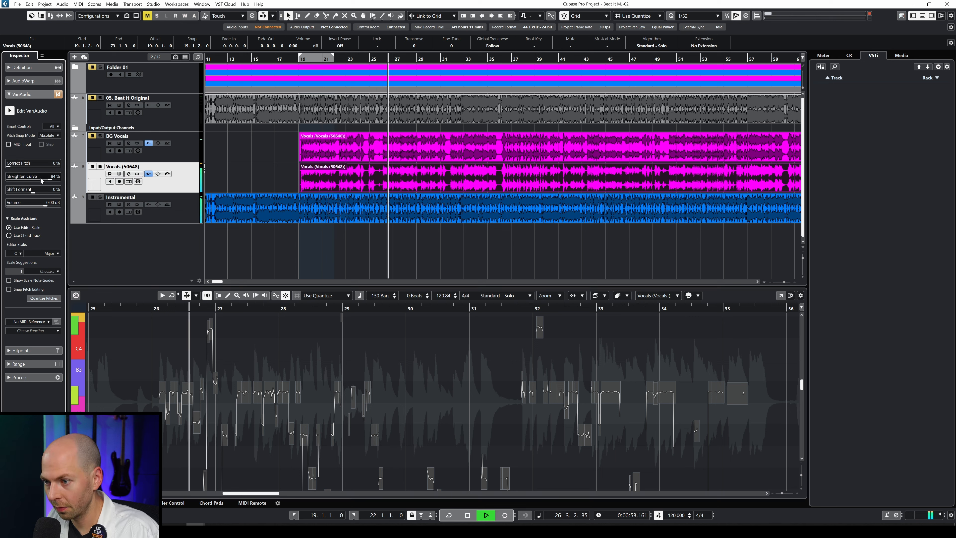
Set Straighten Curve to 74 % for all selected notes while the vocals keep playing
double_click(40, 177)
type("74")
key("Return")
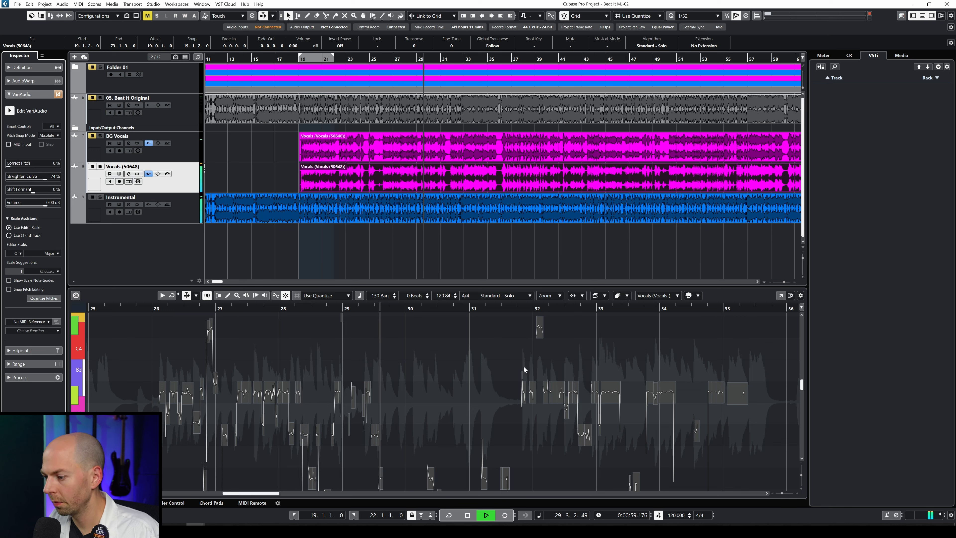
scroll(523, 369, "down", 3)
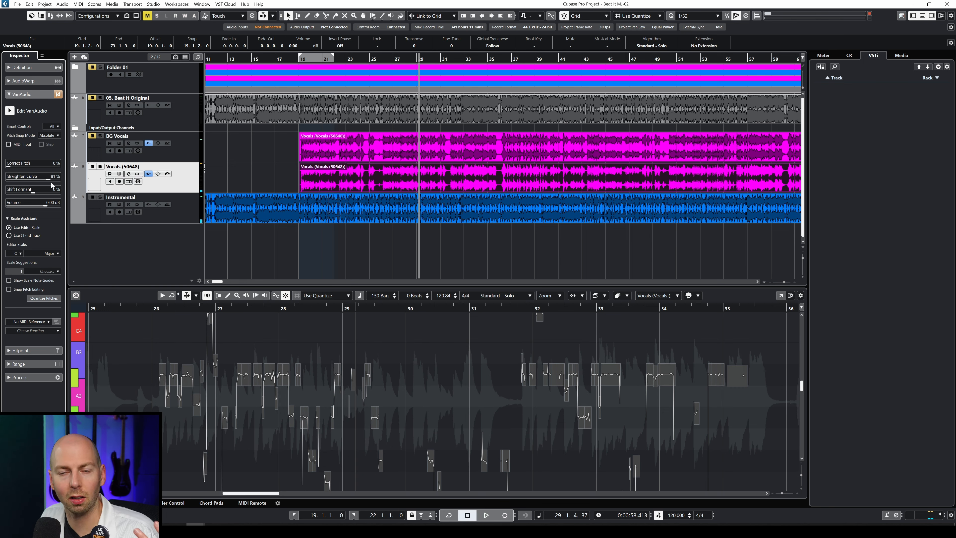
Play the vocals from bar 26 with Straighten Curve at 100 % for all selected notes, and reduce it to 95 %
left_click_drag(51, 181, 128, 285)
left_click(156, 307)
key("space")
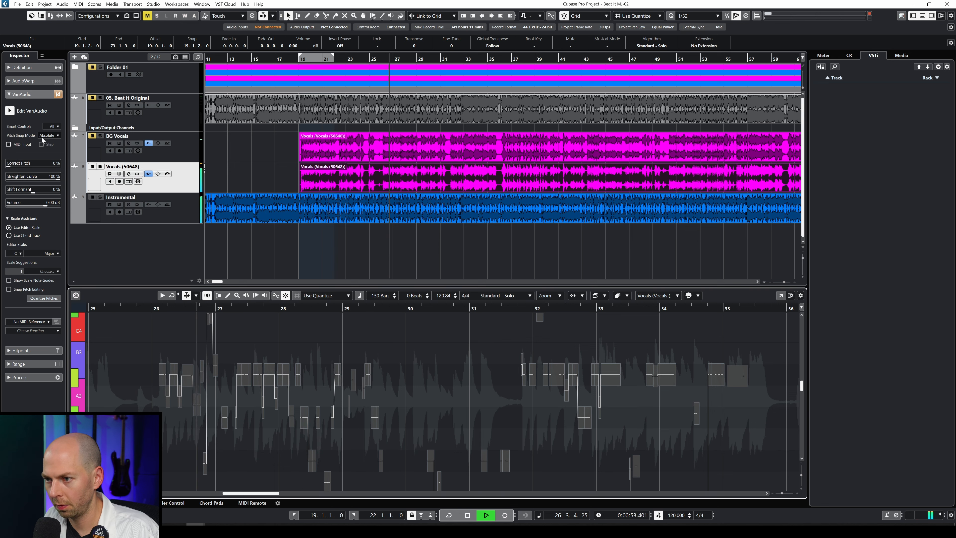
key("space")
left_click(59, 181)
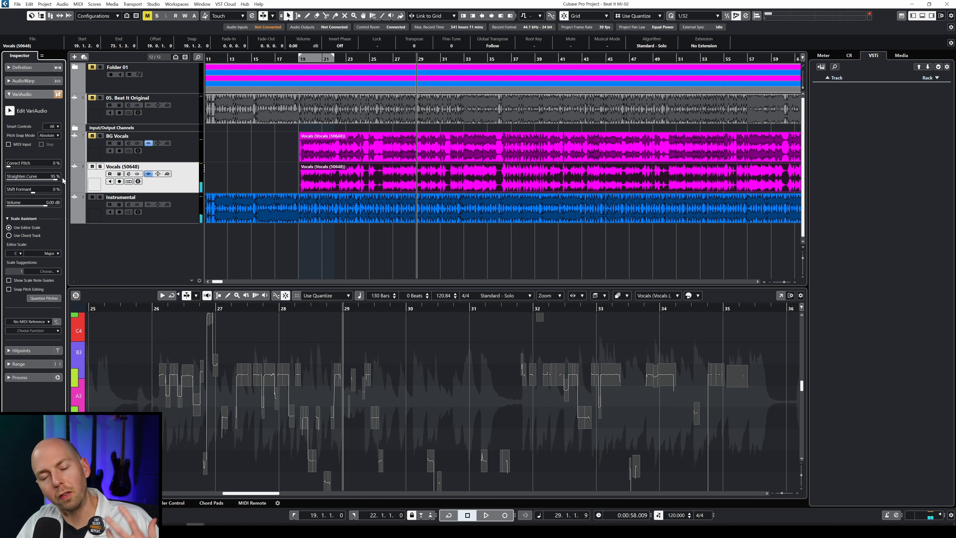